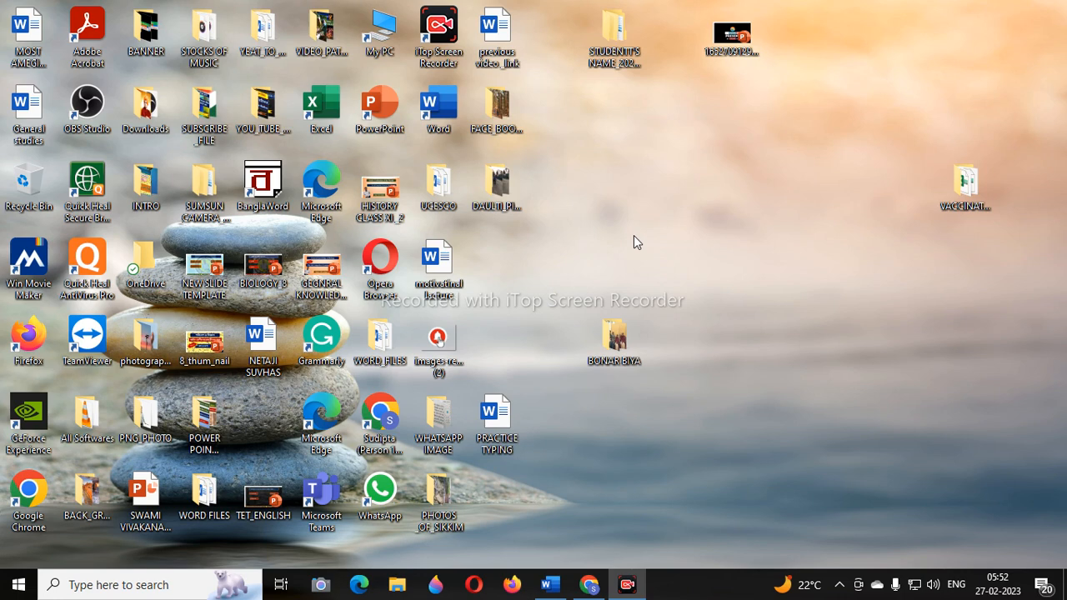
Switch to Word and bring up the open document Document1 with the Swami Vivekananda quote.
{"action": "left_click", "coordinate": [449, 113]}
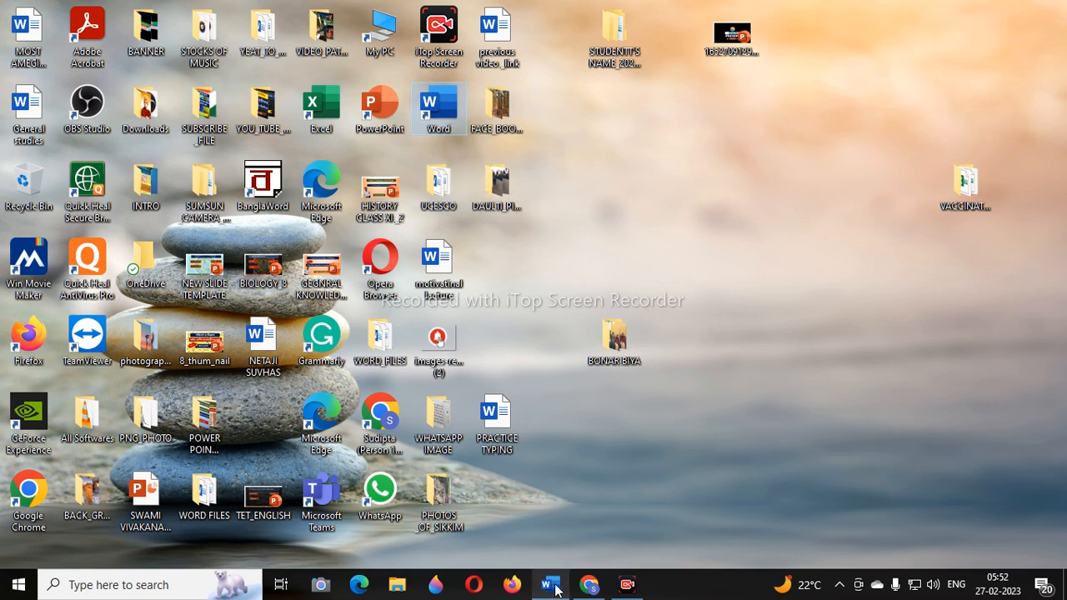
{"action": "mouse_move", "coordinate": [555, 589]}
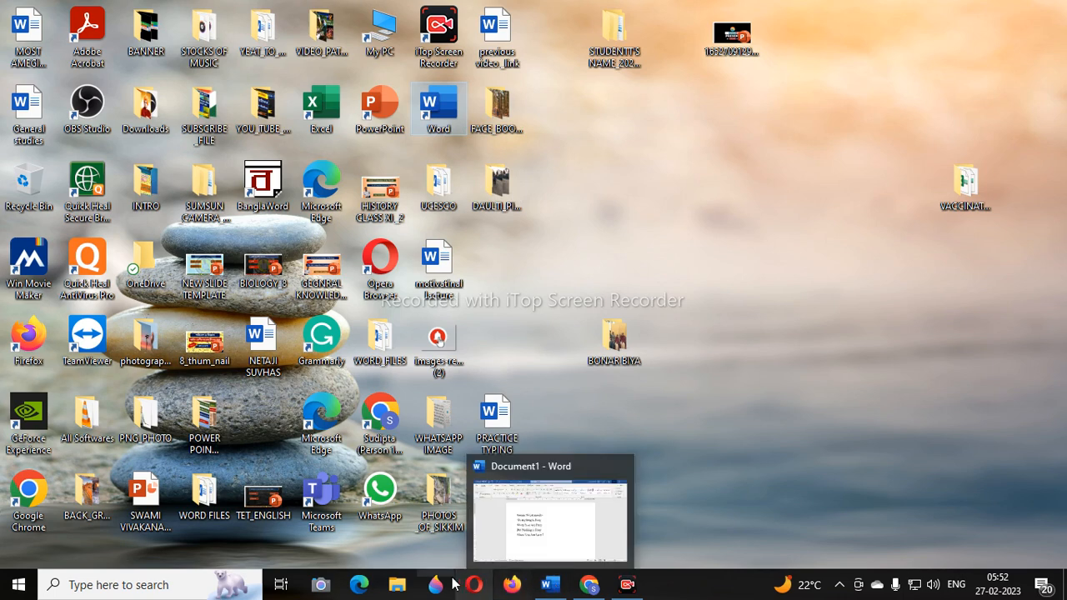
{"action": "left_click", "coordinate": [550, 588]}
{"action": "key", "text": "super+d"}
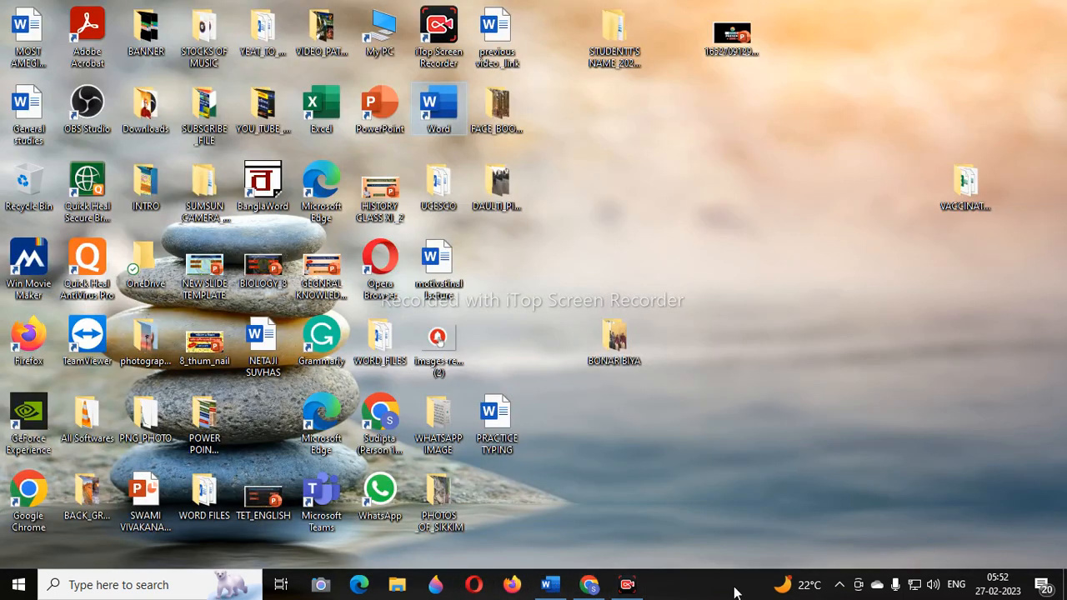
{"action": "left_click", "coordinate": [557, 586]}
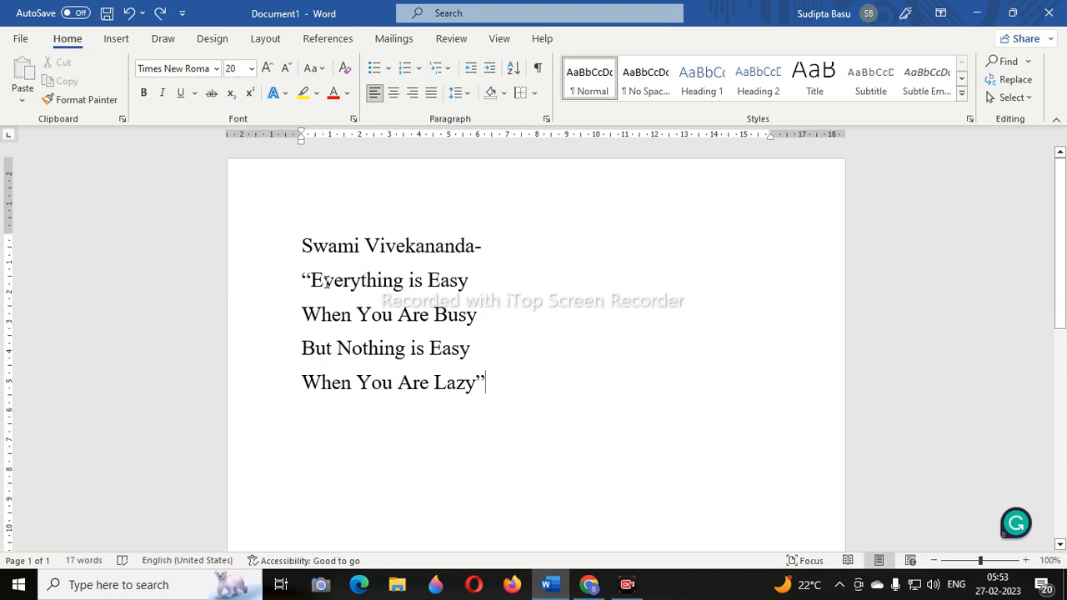
Zoom the document in to 372% and bring it back to 100%.
{"action": "left_click", "coordinate": [269, 288]}
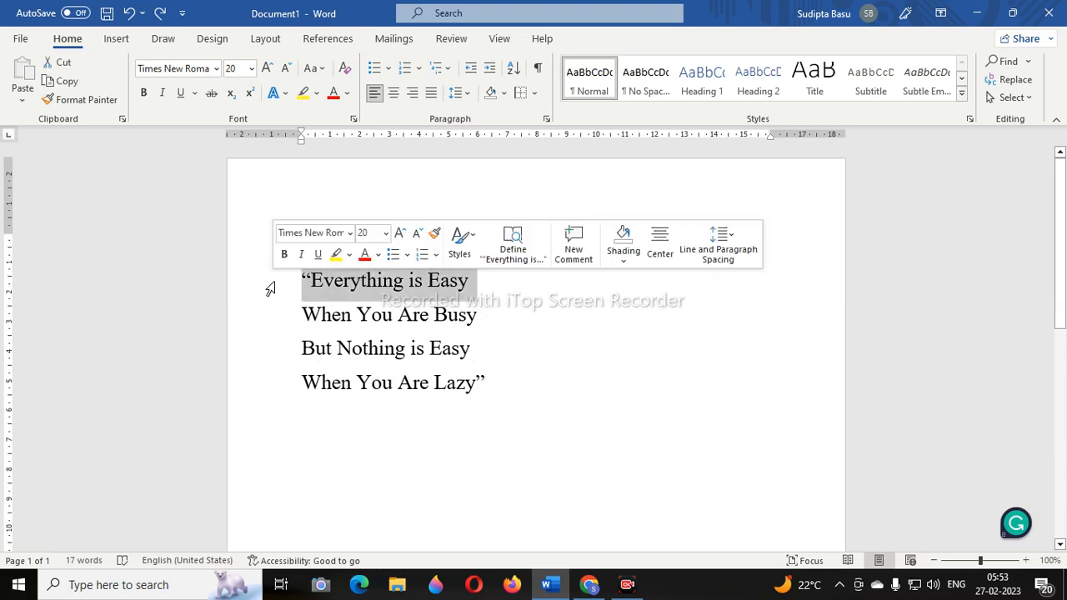
{"action": "left_click", "coordinate": [653, 390]}
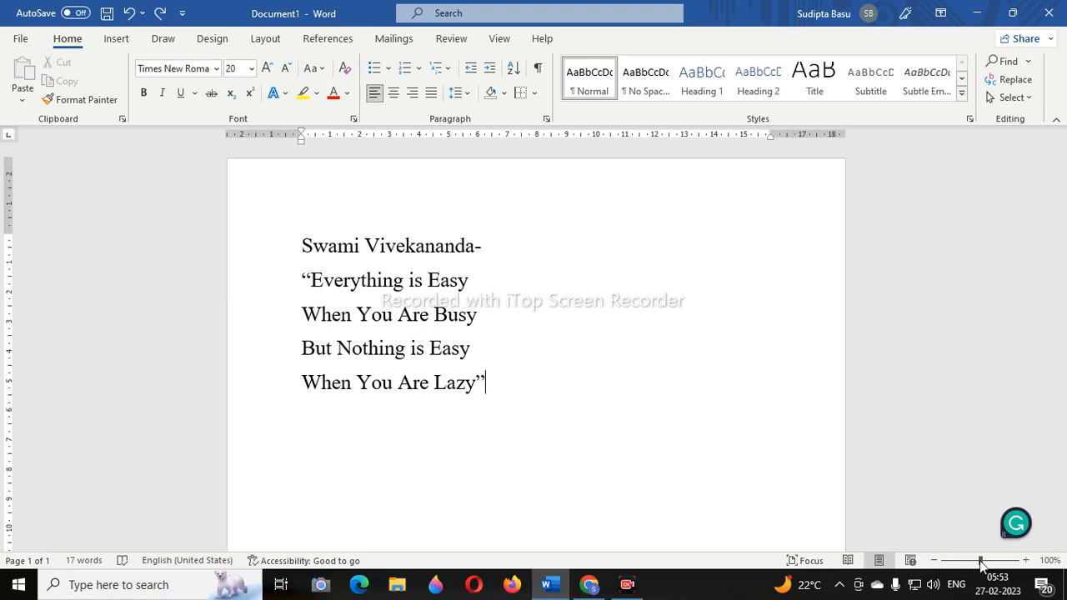
{"action": "left_click_drag", "start_coordinate": [980, 563], "coordinate": [1006, 565]}
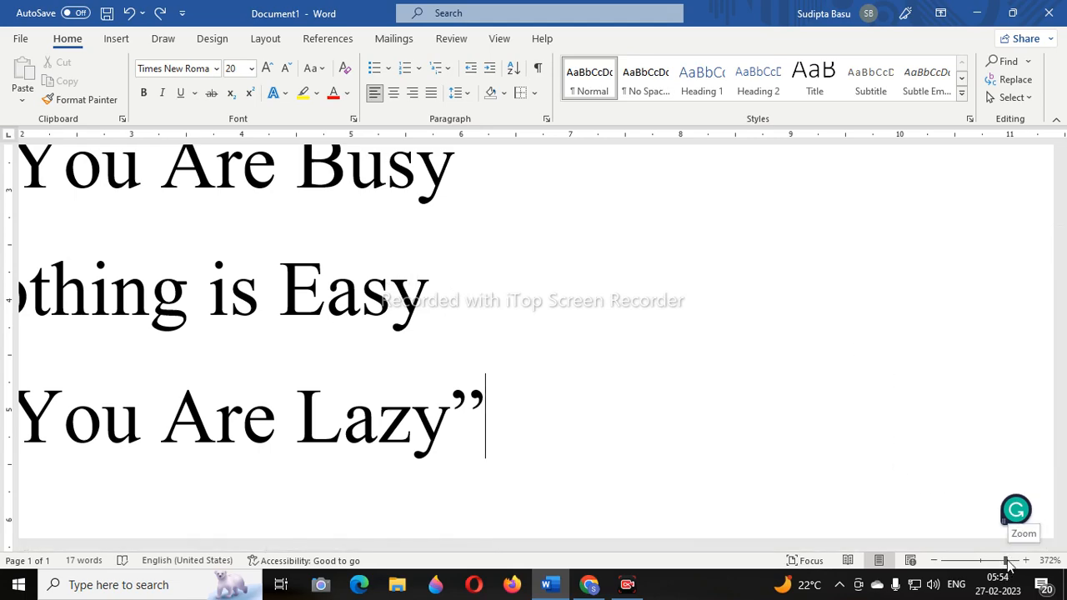
{"action": "left_click_drag", "start_coordinate": [1007, 564], "coordinate": [982, 564]}
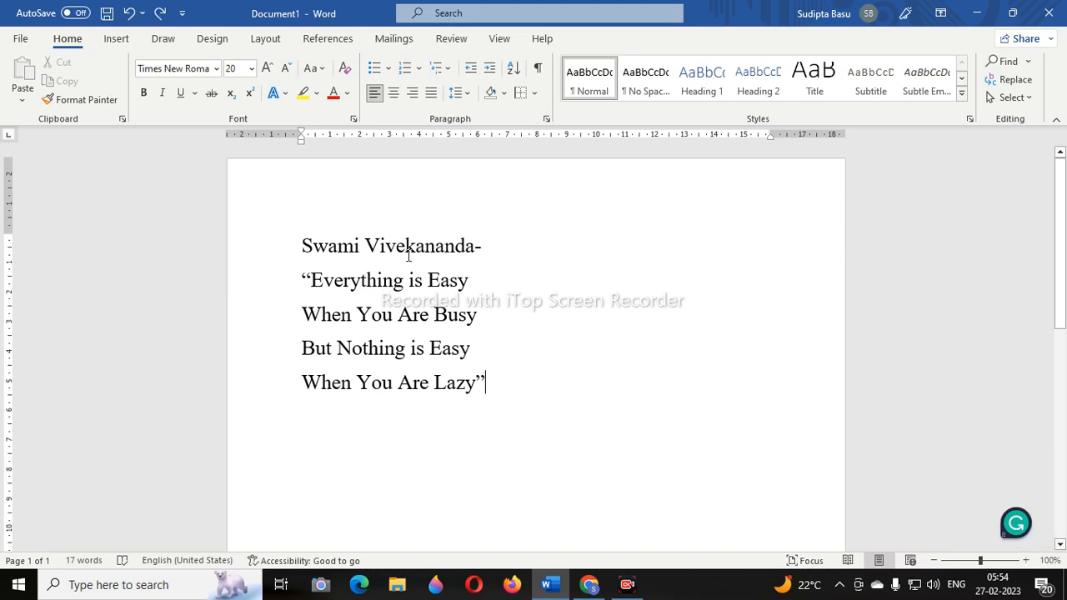
Format the line “Everything is Easy” in the standard dark blue font color and bold.
{"action": "left_click", "coordinate": [278, 291]}
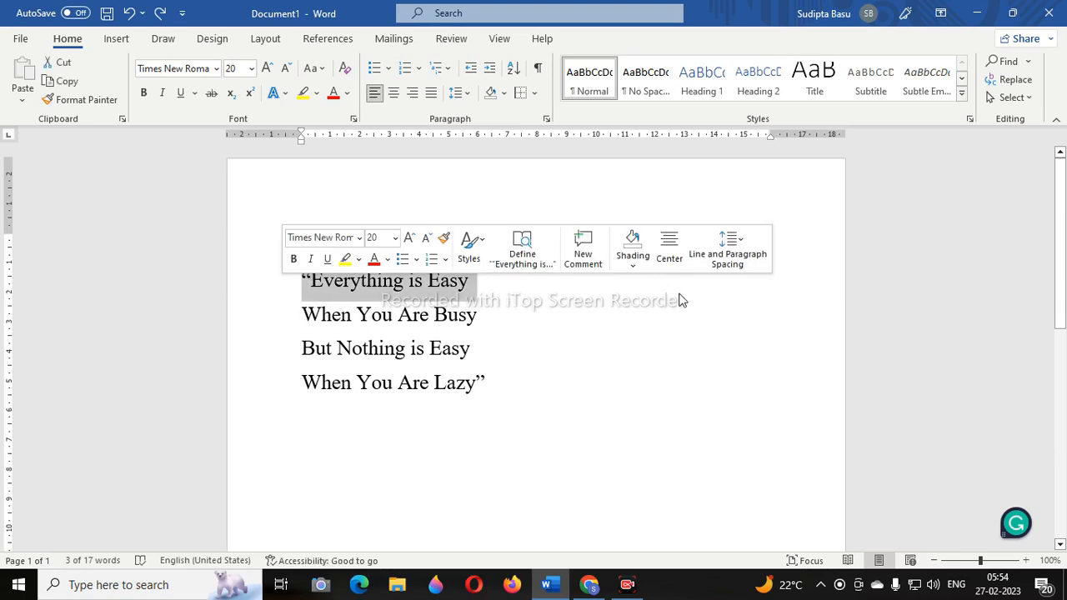
{"action": "left_click", "coordinate": [555, 292]}
{"action": "left_click_drag", "start_coordinate": [298, 286], "coordinate": [479, 291]}
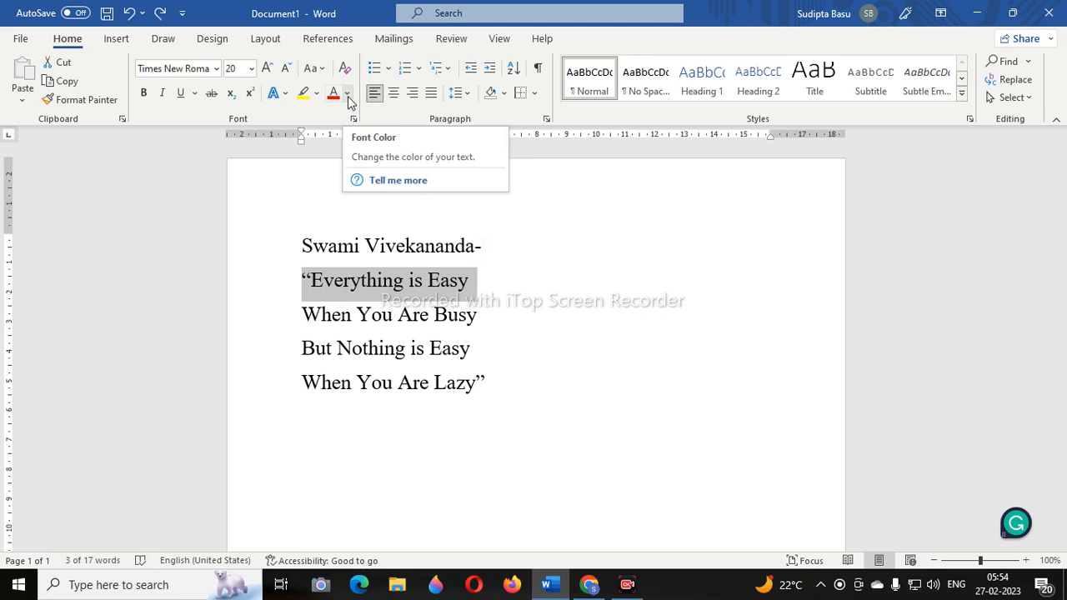
{"action": "left_click", "coordinate": [348, 95]}
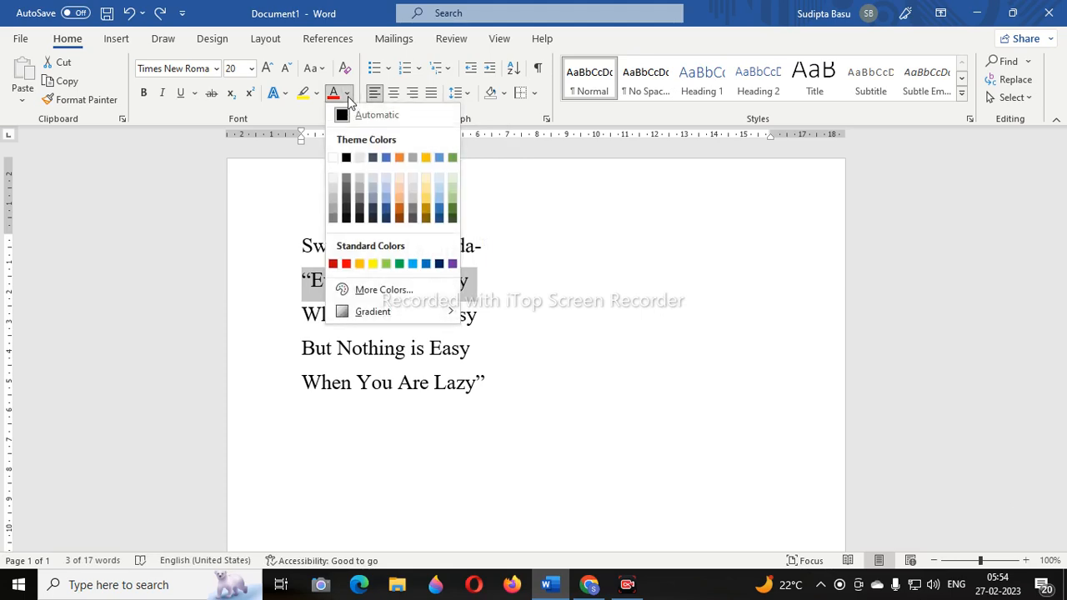
{"action": "left_click", "coordinate": [439, 264]}
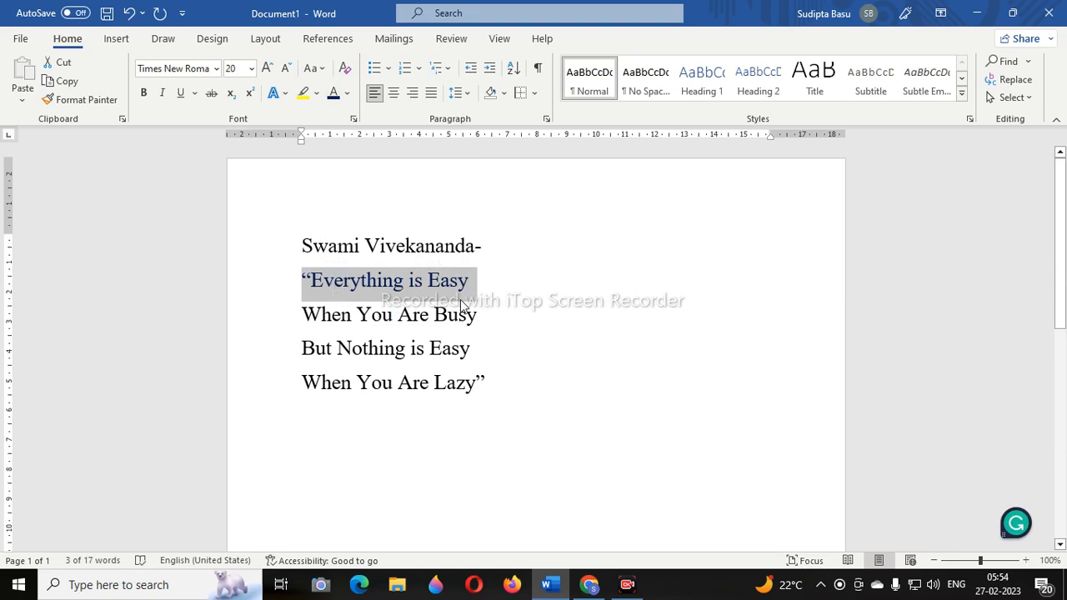
{"action": "left_click", "coordinate": [143, 94]}
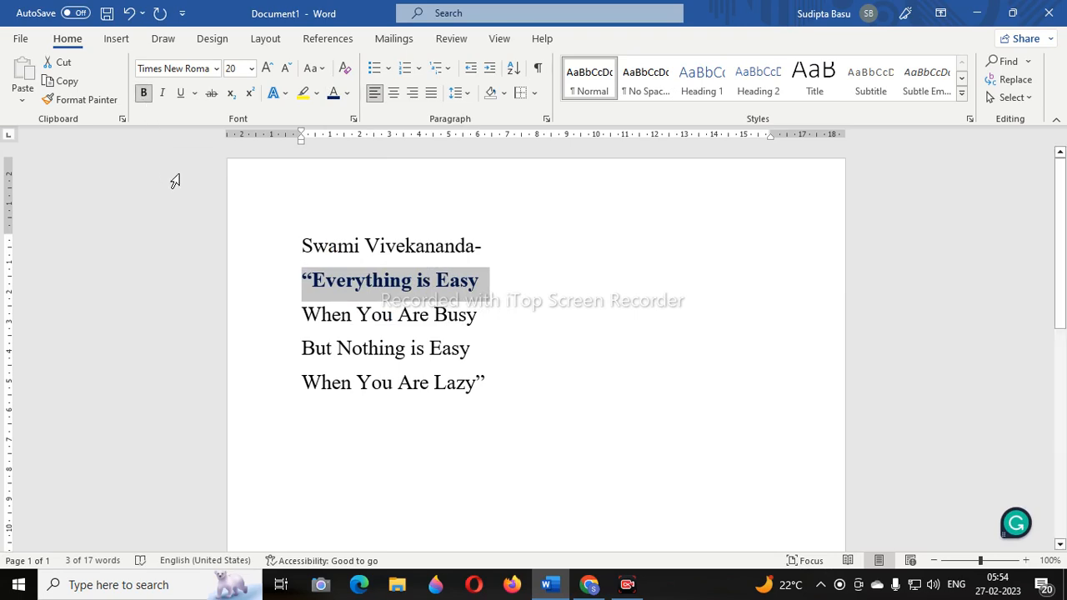
Format the line “When You Are Busy” in the standard purple font color and bold.
{"action": "left_click", "coordinate": [266, 323]}
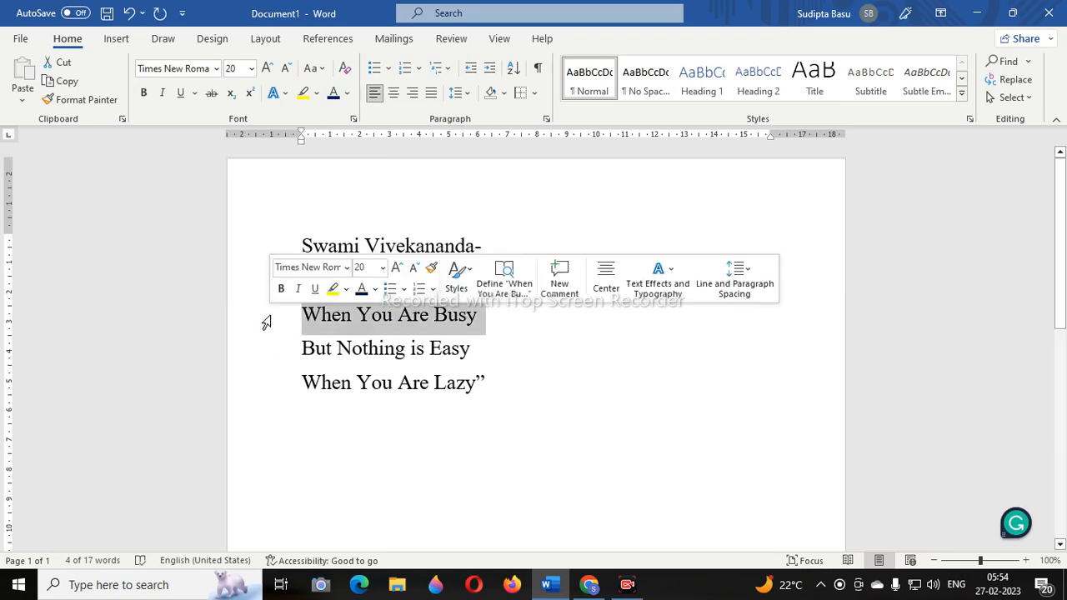
{"action": "left_click", "coordinate": [348, 94]}
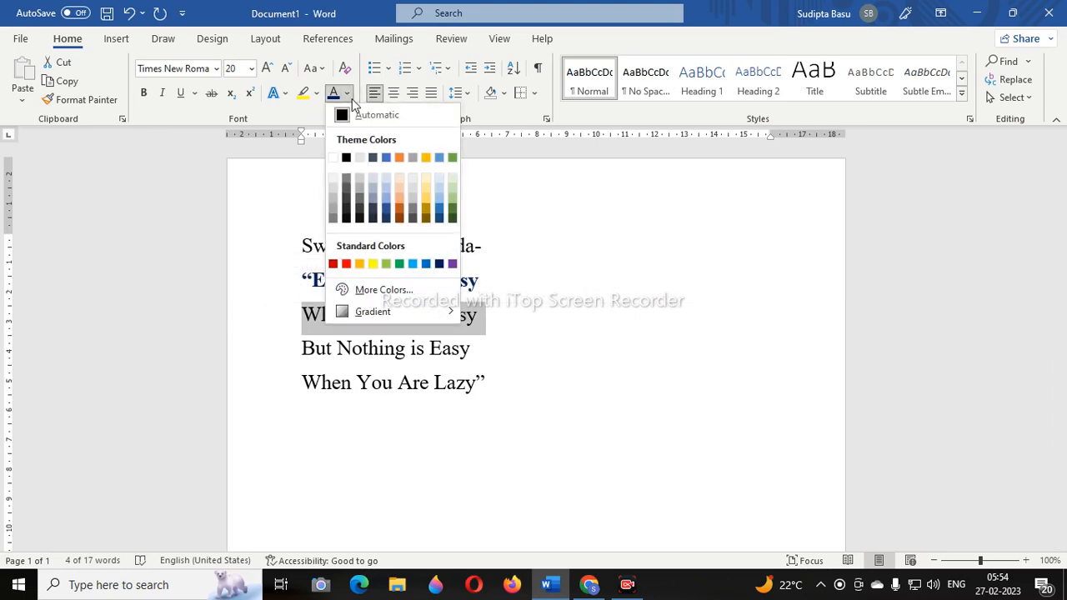
{"action": "left_click", "coordinate": [454, 264]}
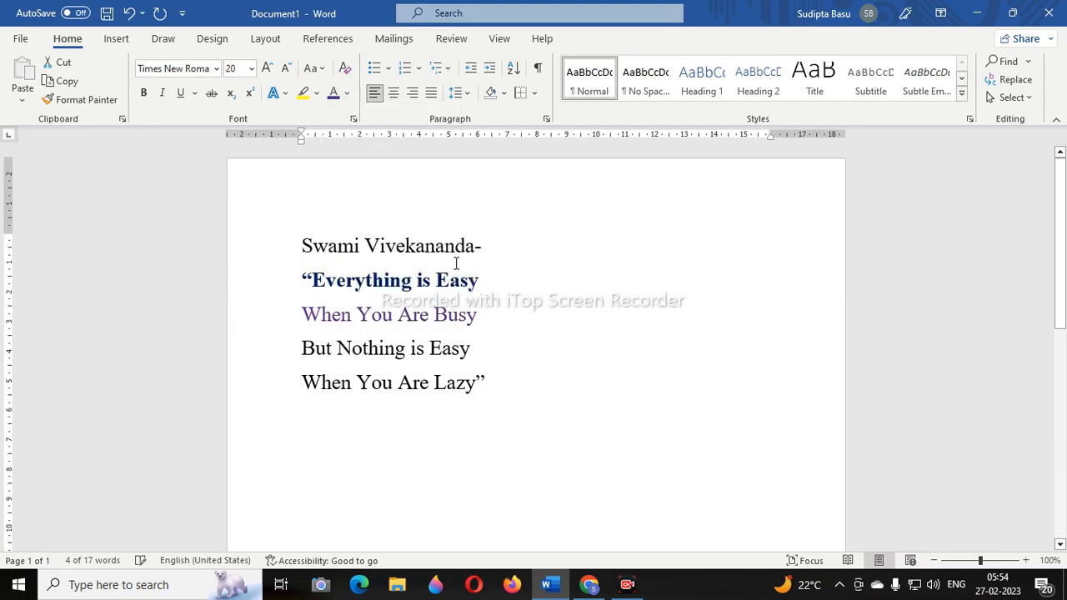
{"action": "left_click", "coordinate": [143, 92]}
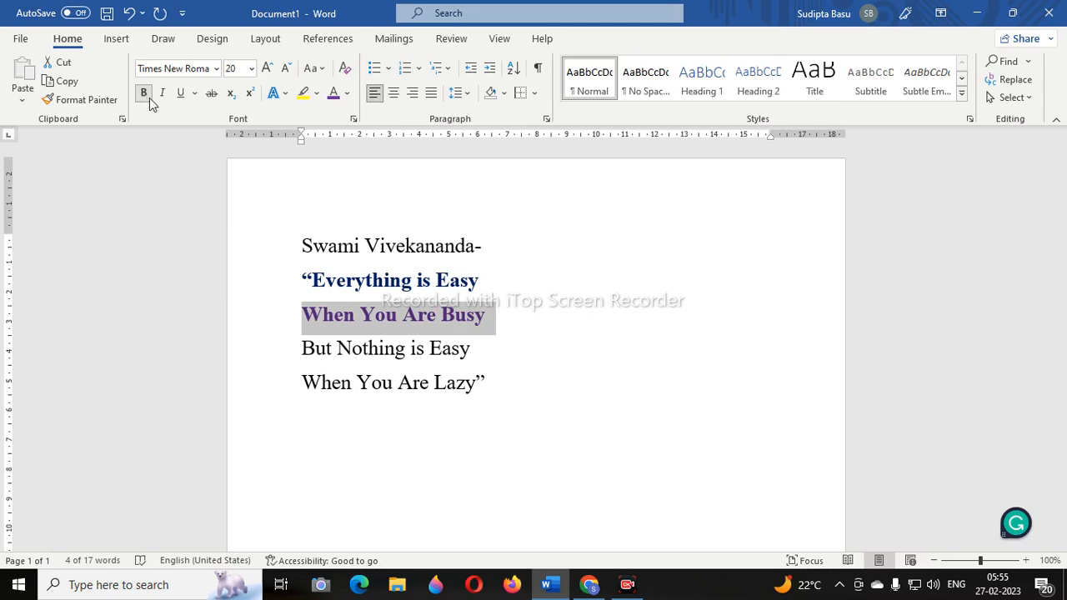
{"action": "left_click", "coordinate": [680, 355]}
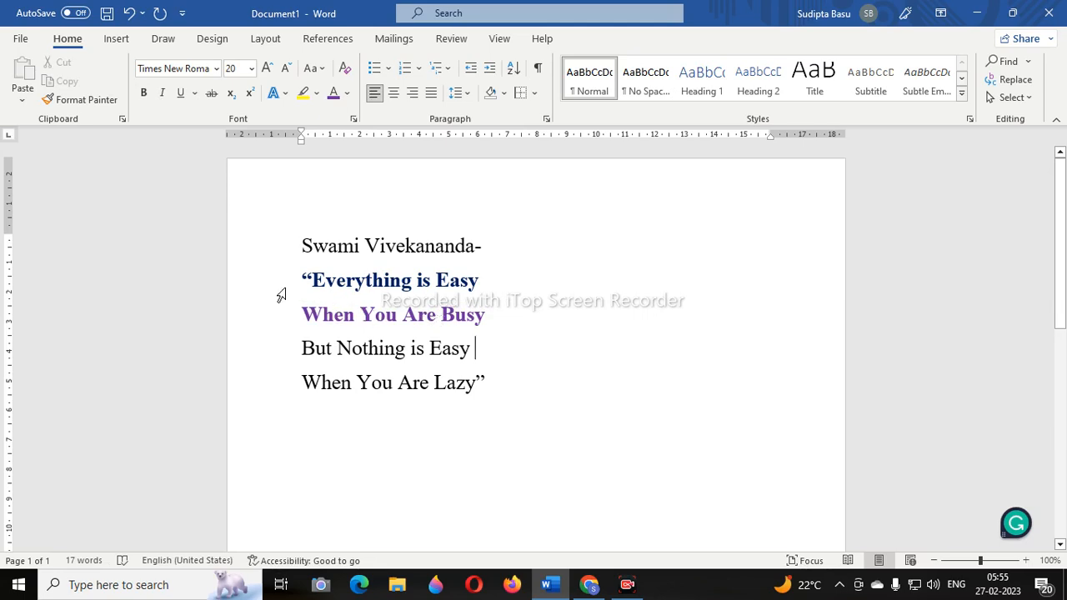
Set the font size of the lines “Everything is Easy” and “When You Are Busy” to 16.
{"action": "left_click_drag", "start_coordinate": [280, 291], "coordinate": [280, 322]}
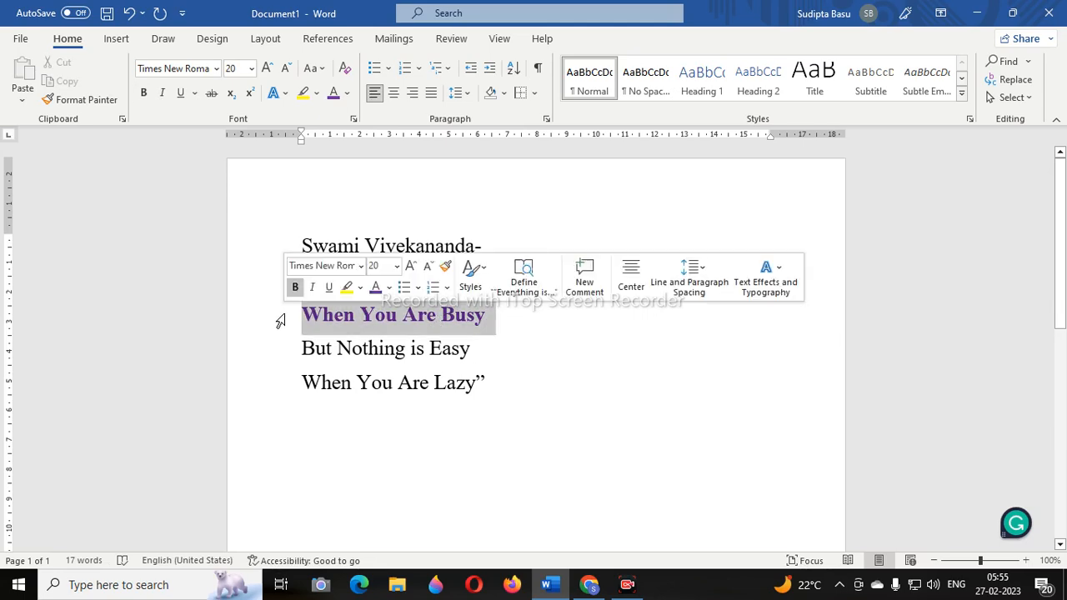
{"action": "left_click", "coordinate": [250, 69]}
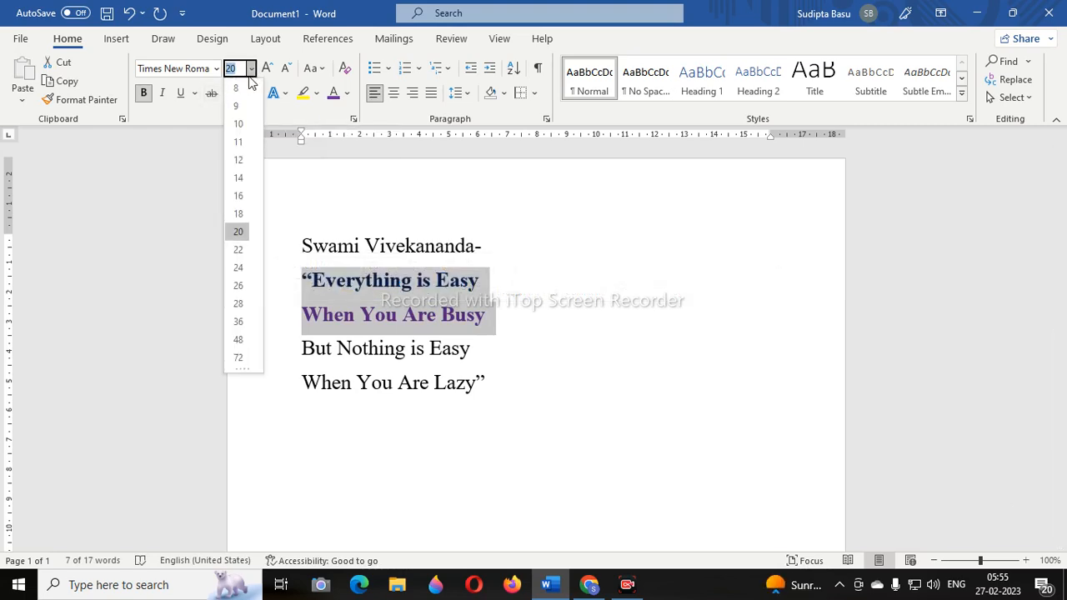
{"action": "left_click", "coordinate": [241, 196]}
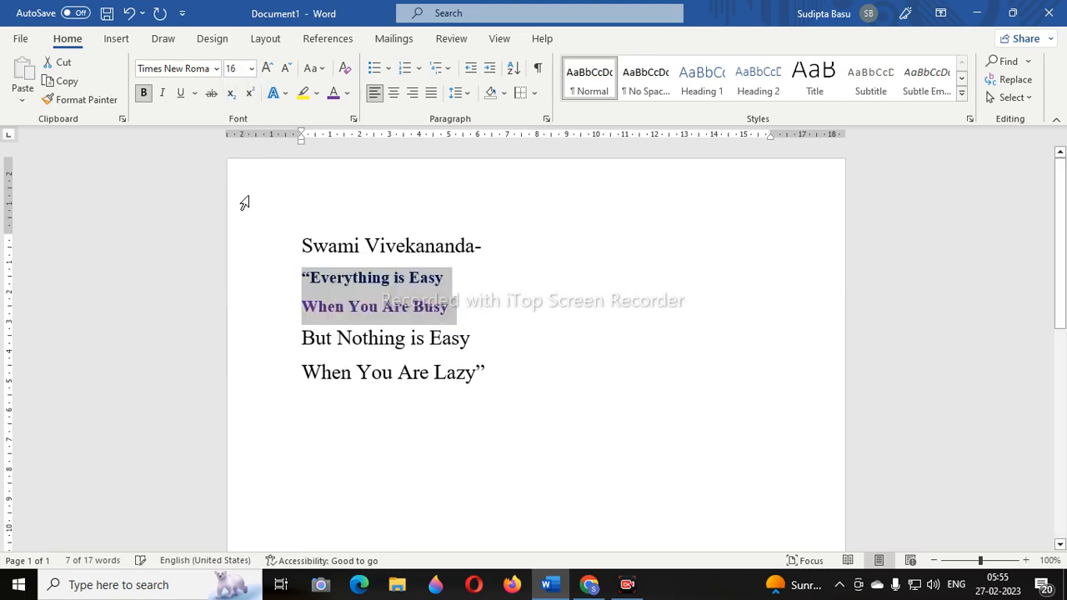
{"action": "left_click", "coordinate": [622, 343]}
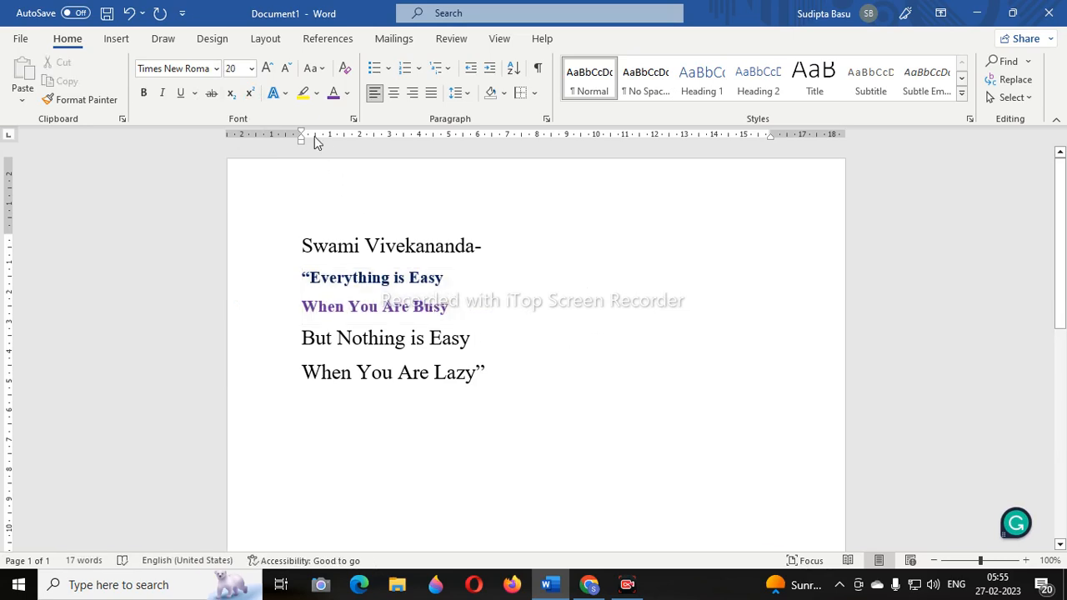
Change the font of the two colored quote lines to Algerian.
{"action": "left_click", "coordinate": [215, 70]}
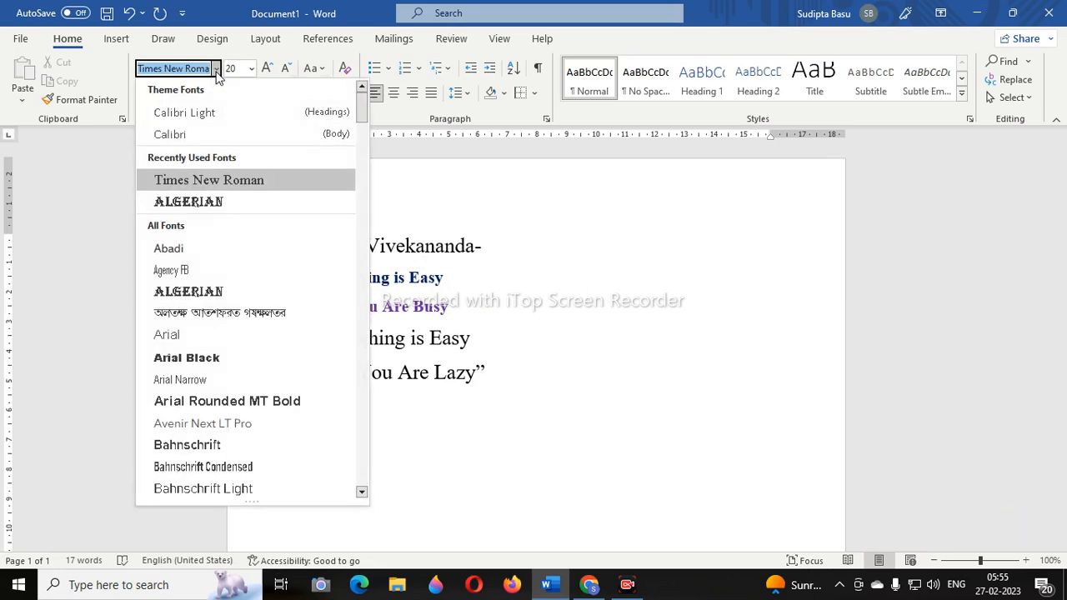
{"action": "left_click", "coordinate": [546, 215]}
{"action": "left_click_drag", "start_coordinate": [281, 285], "coordinate": [284, 310]}
{"action": "left_click", "coordinate": [216, 68]}
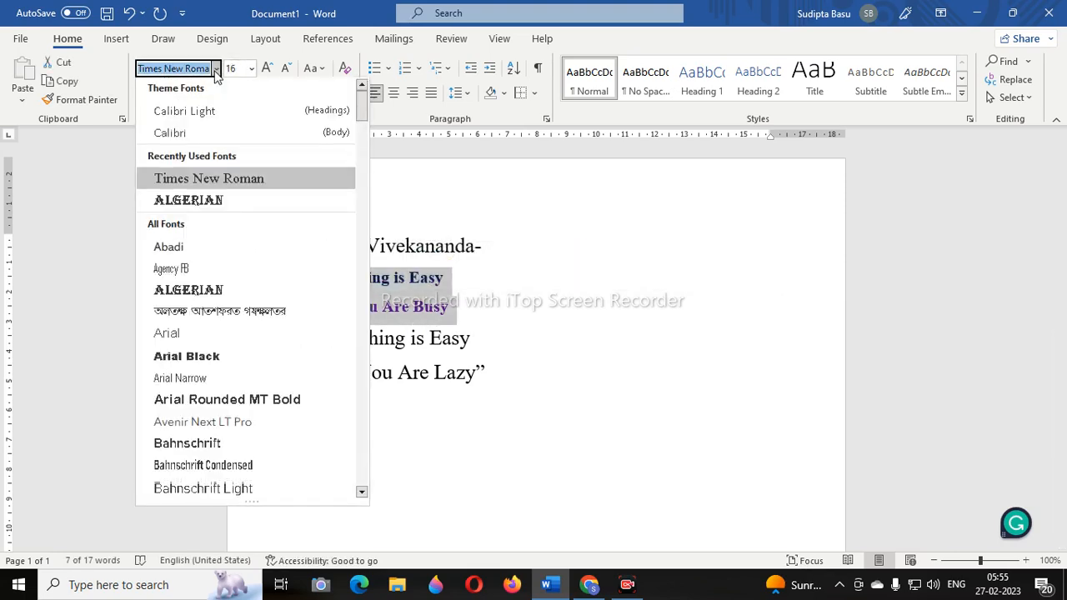
{"action": "left_click", "coordinate": [191, 202]}
{"action": "left_click", "coordinate": [716, 326]}
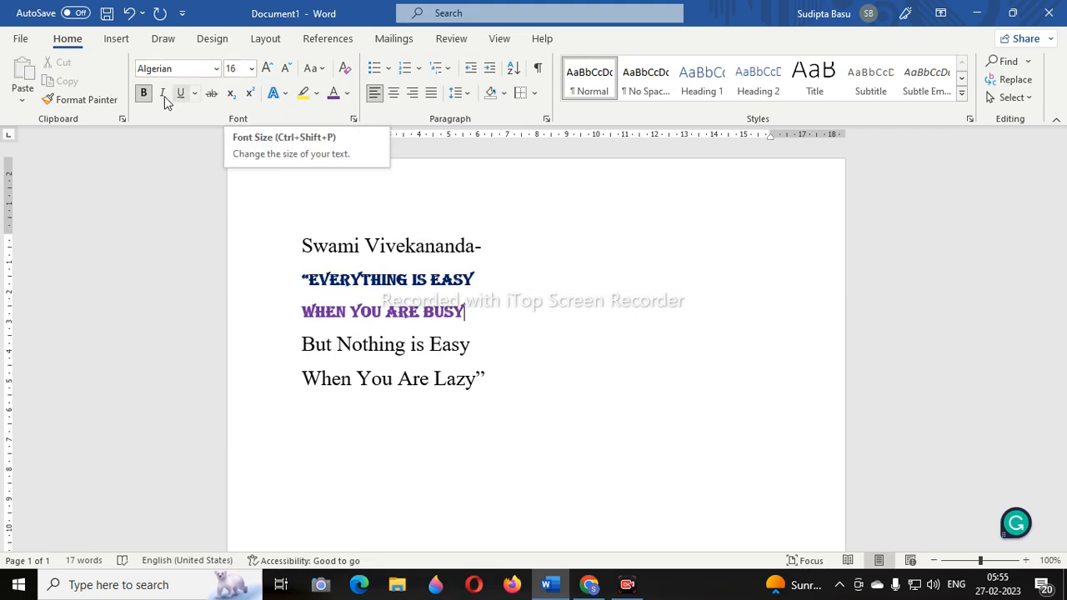
Apply italic and underline to the line “But Nothing is Easy”.
{"action": "left_click_drag", "start_coordinate": [266, 283], "coordinate": [263, 313]}
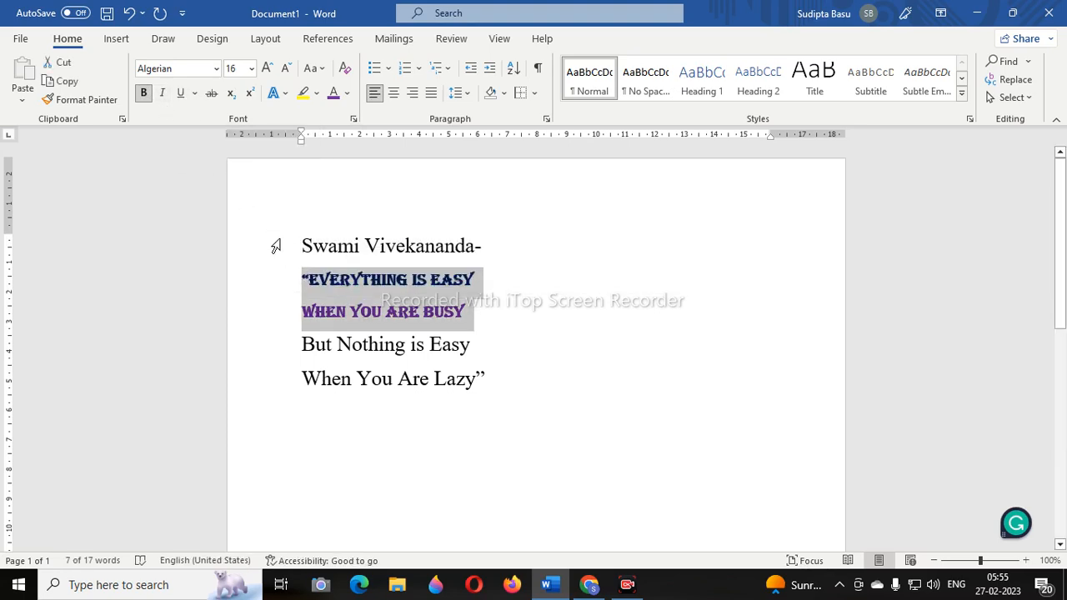
{"action": "left_click", "coordinate": [279, 353]}
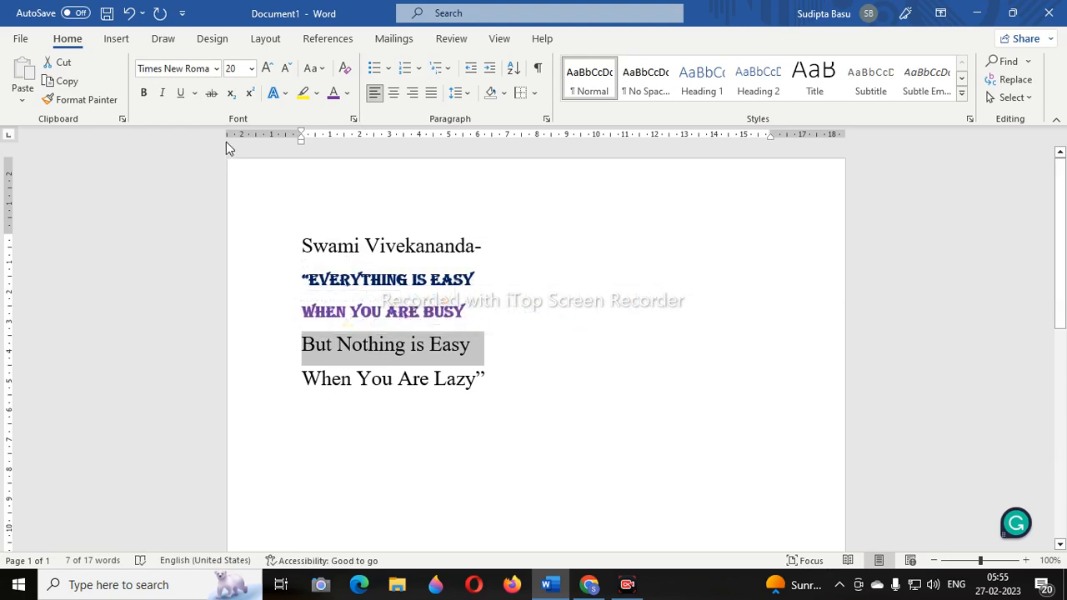
{"action": "left_click", "coordinate": [162, 94]}
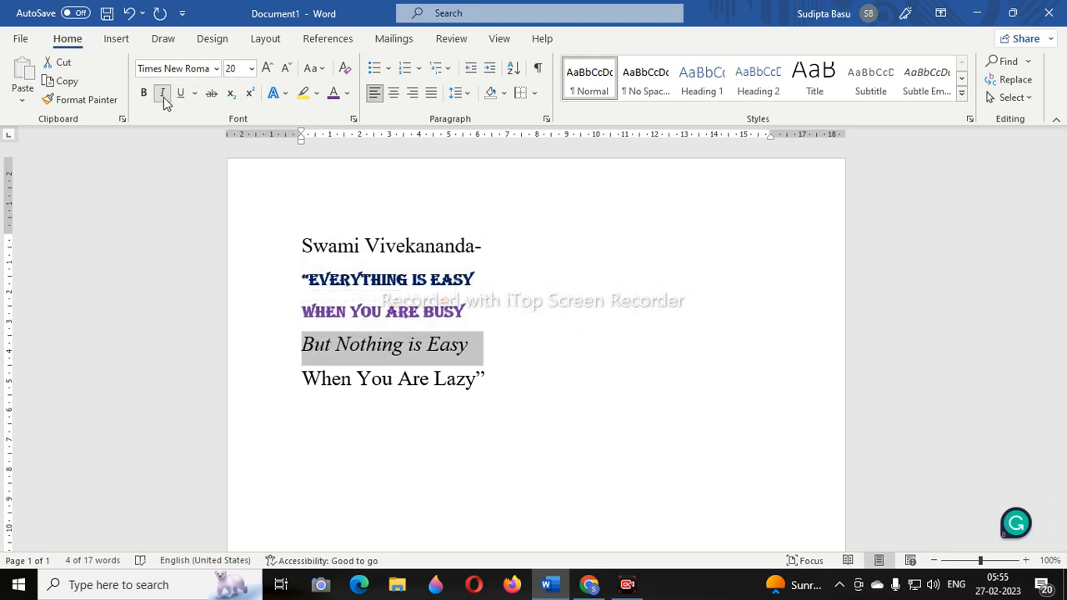
{"action": "left_click", "coordinate": [564, 357]}
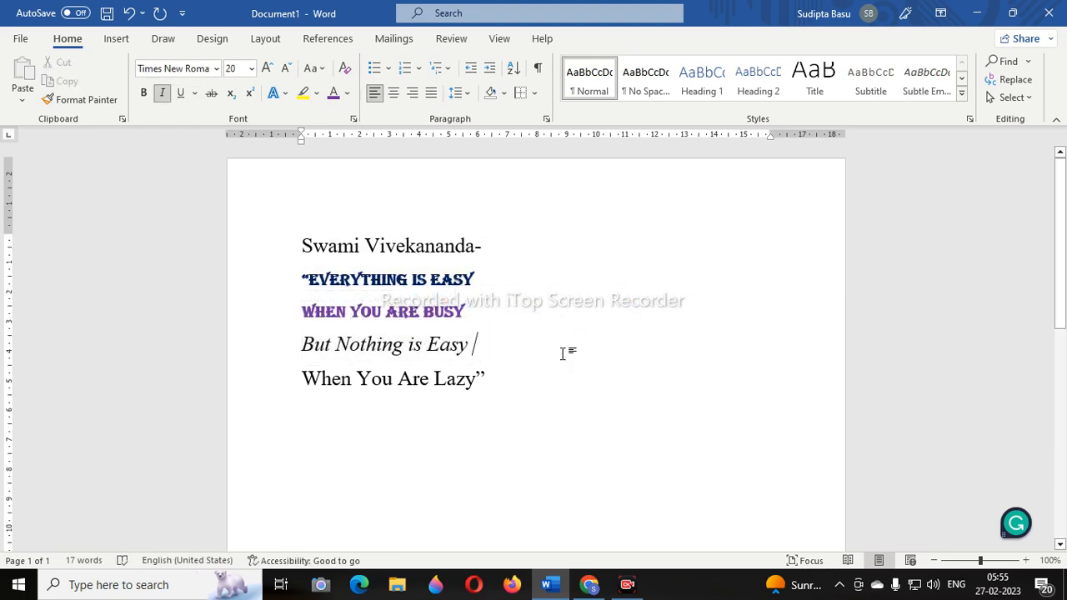
{"action": "left_click", "coordinate": [279, 353]}
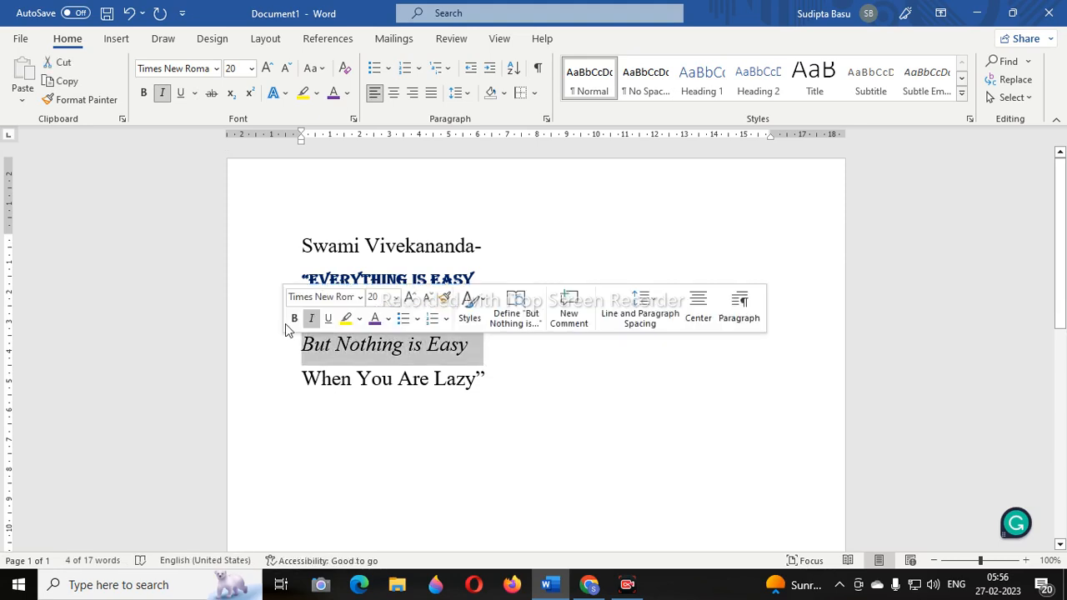
{"action": "left_click", "coordinate": [183, 93]}
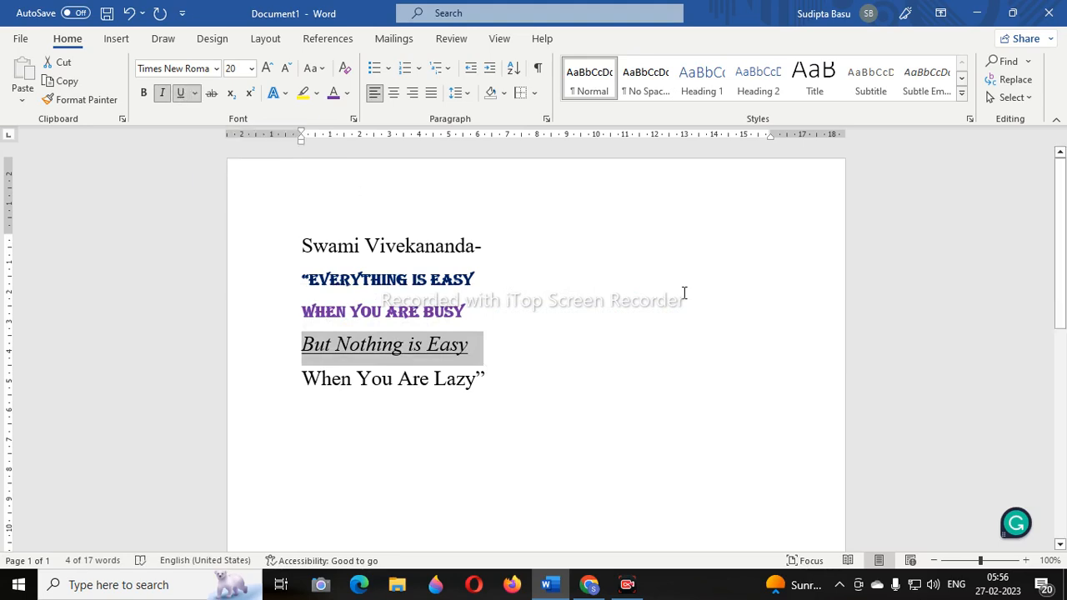
{"action": "left_click", "coordinate": [702, 330]}
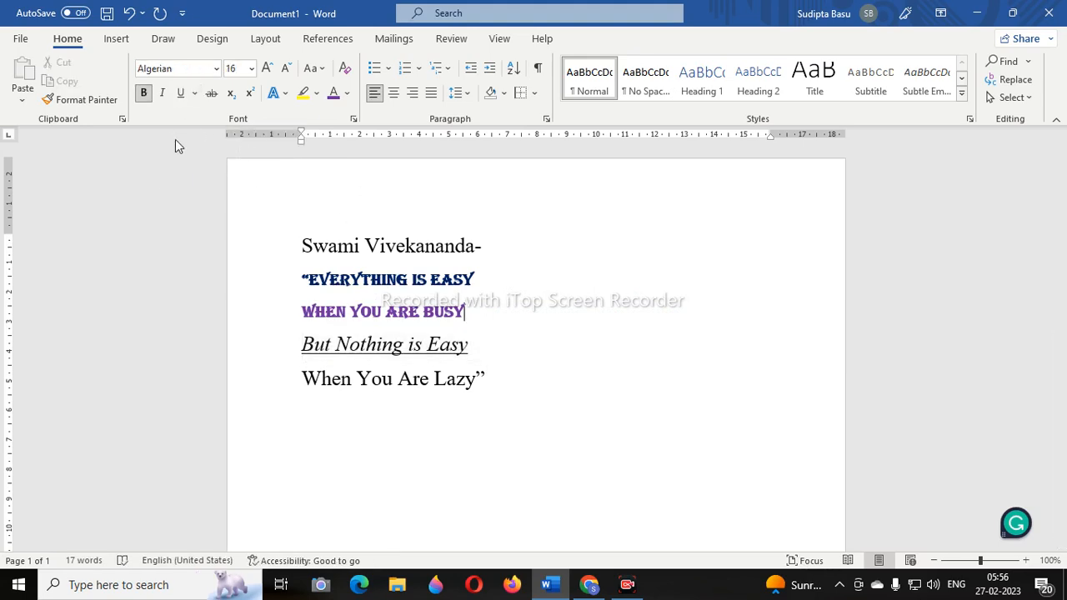
Remove the underline and italic formatting from the line “But Nothing is Easy”.
{"action": "left_click", "coordinate": [262, 357]}
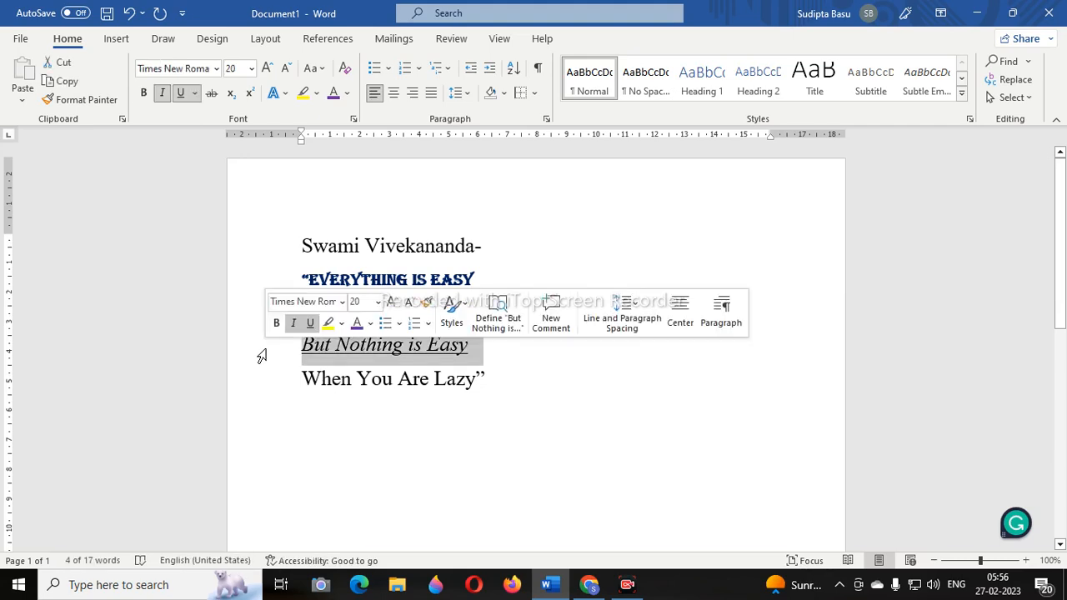
{"action": "left_click", "coordinate": [181, 93]}
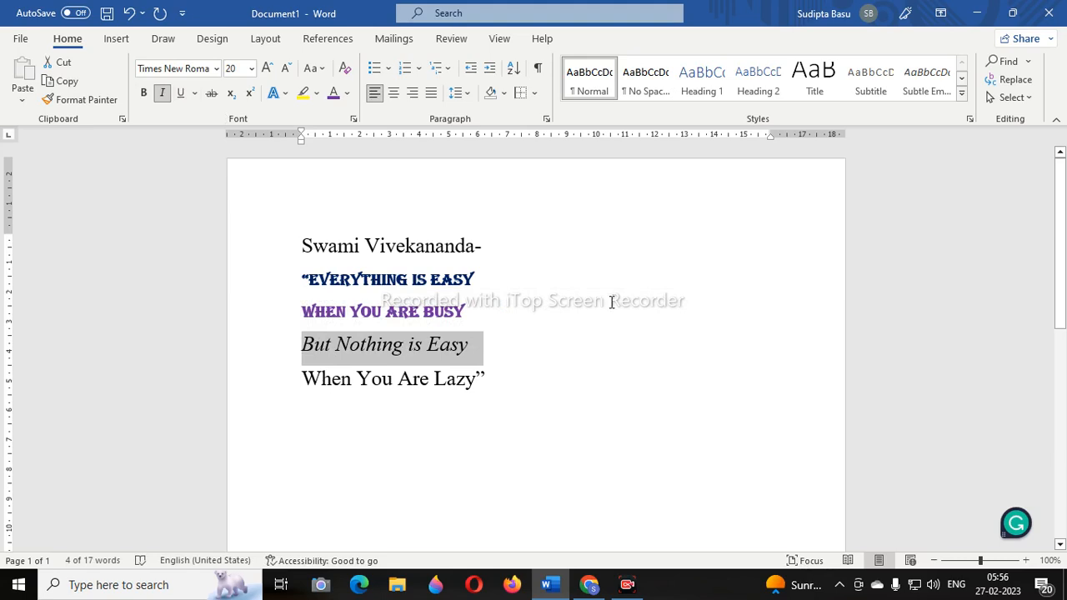
{"action": "left_click", "coordinate": [162, 92]}
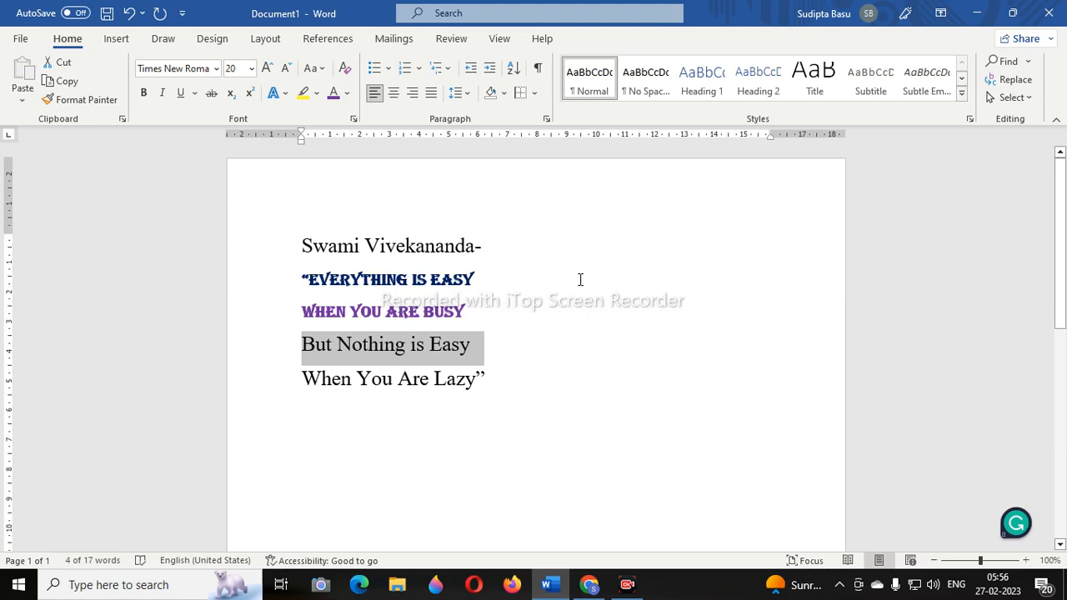
Set the line spacing of the four quote lines below “Swami Vivekananda-” to 1.0.
{"action": "left_click", "coordinate": [522, 338]}
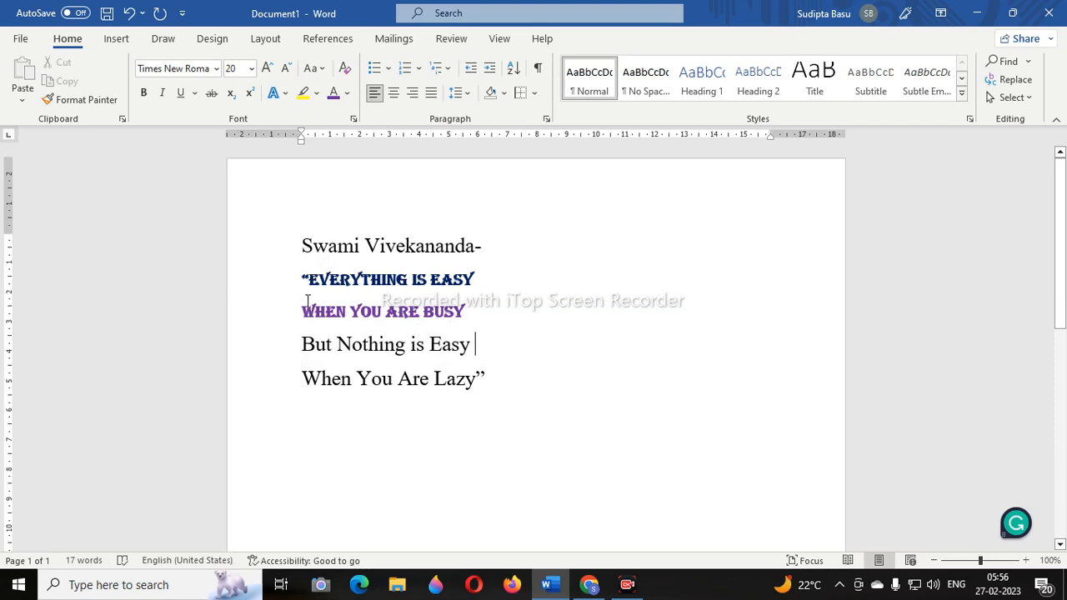
{"action": "left_click_drag", "start_coordinate": [300, 276], "coordinate": [465, 311]}
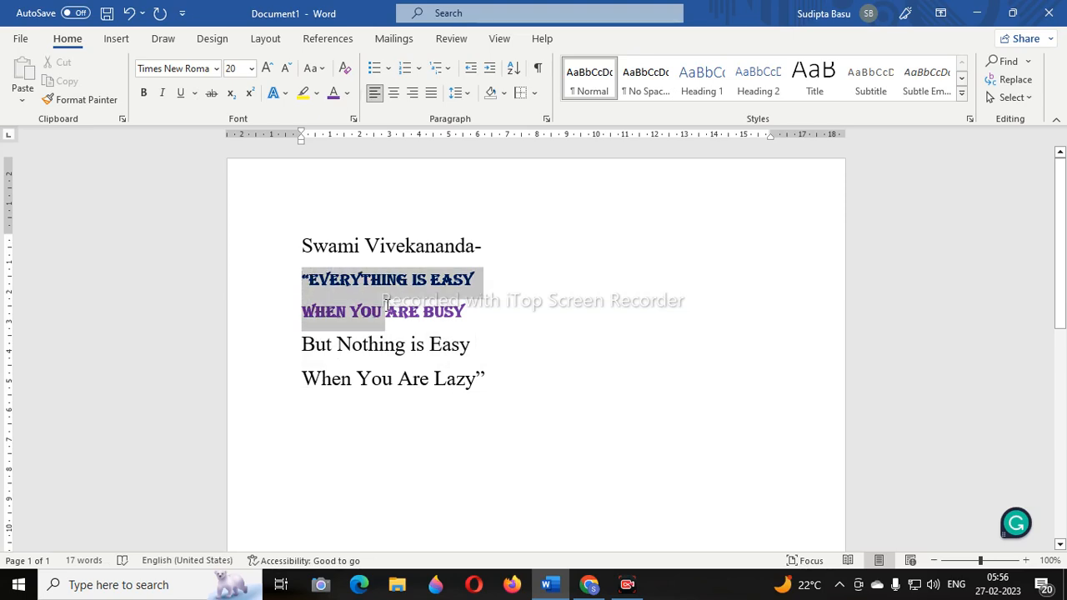
{"action": "key", "text": "Right"}
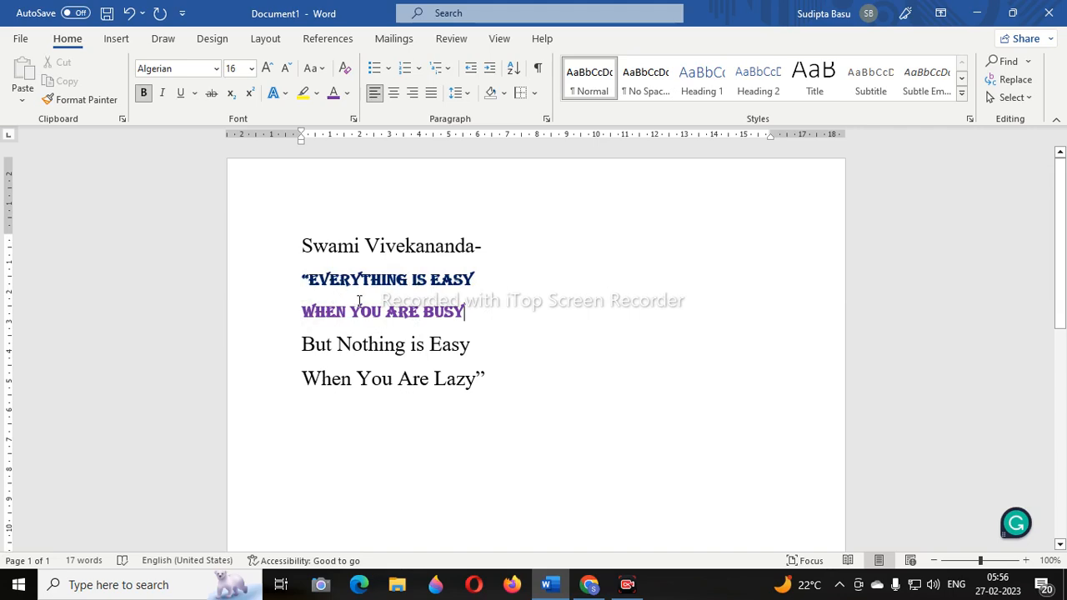
{"action": "left_click_drag", "start_coordinate": [301, 278], "coordinate": [488, 374]}
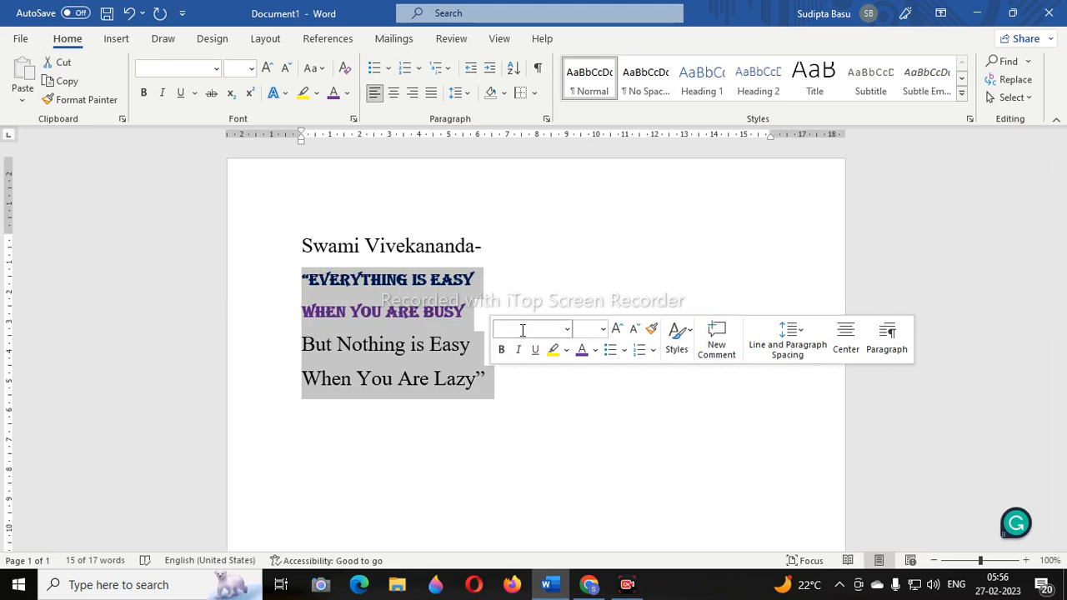
{"action": "left_click", "coordinate": [471, 97]}
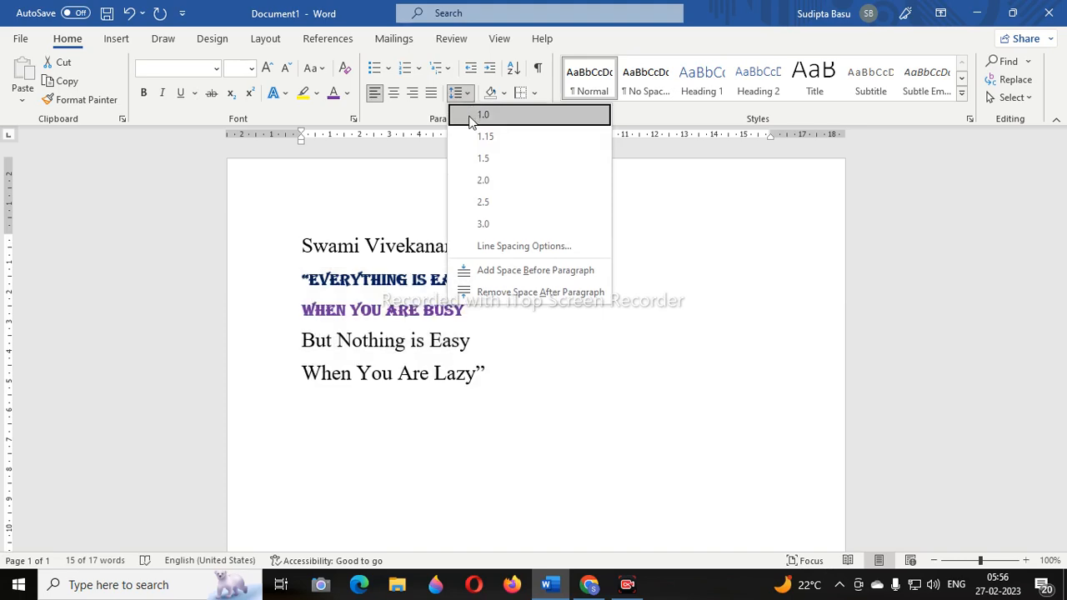
{"action": "left_click", "coordinate": [469, 118]}
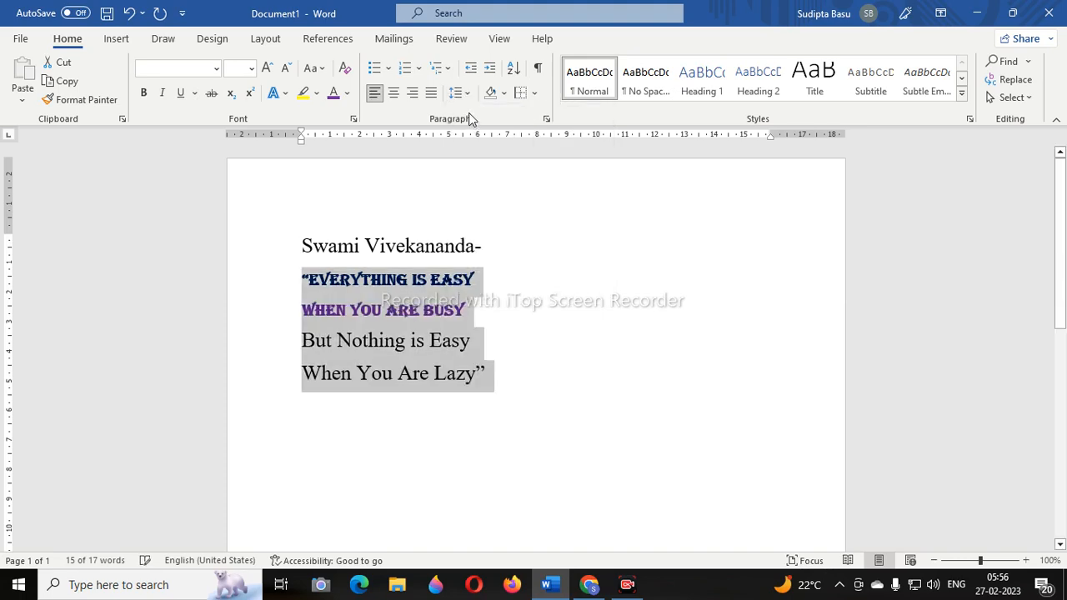
Change the line spacing of the four quote lines to 1.5.
{"action": "left_click", "coordinate": [467, 96]}
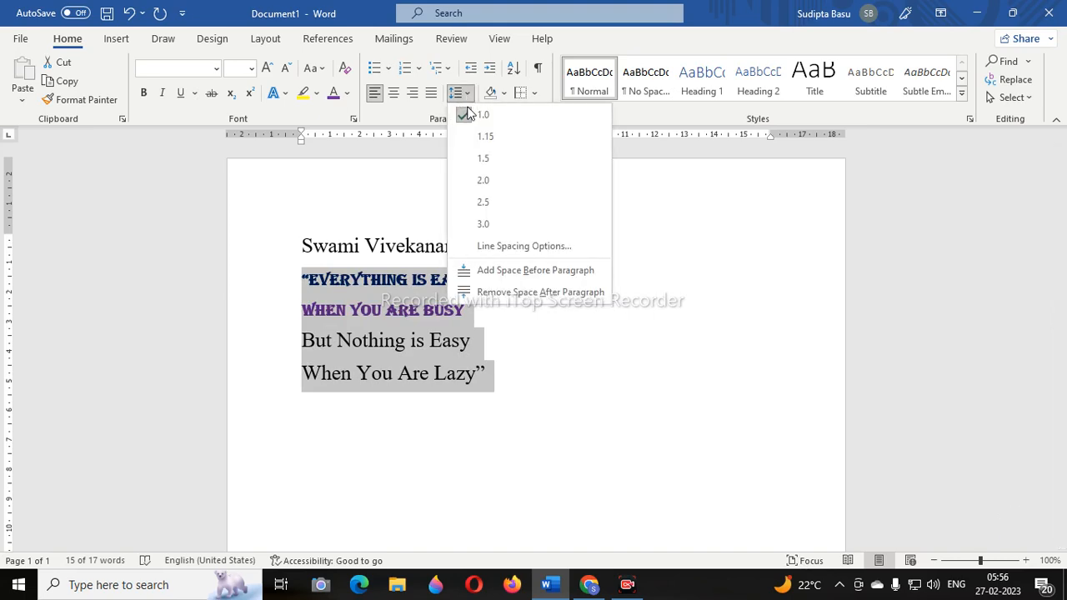
{"action": "left_click", "coordinate": [469, 159]}
{"action": "left_click", "coordinate": [505, 284]}
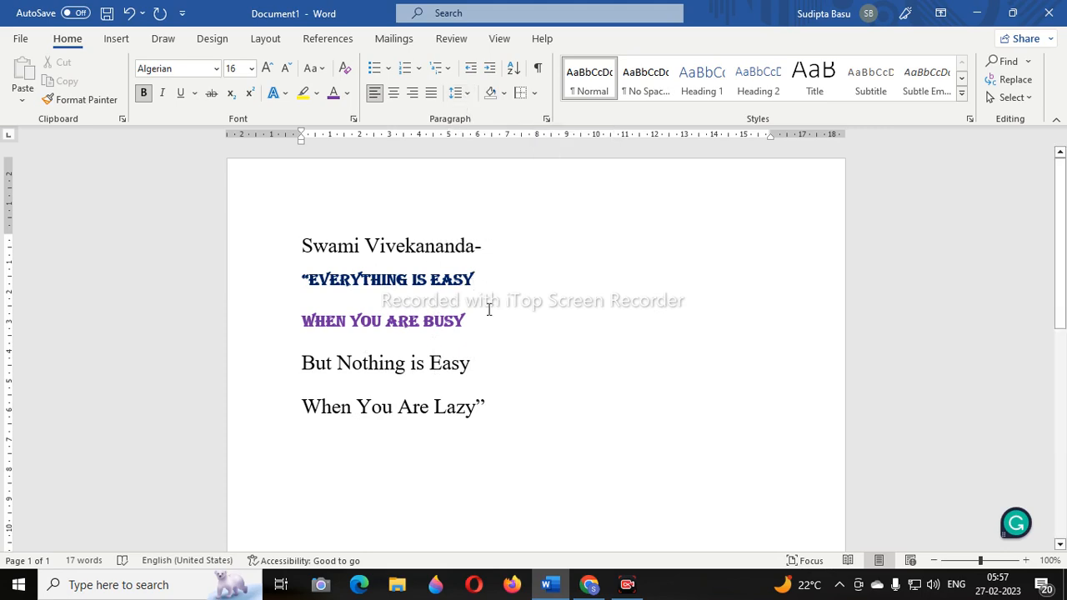
Return the line spacing of the four quote lines to 1.0.
{"action": "left_click_drag", "start_coordinate": [272, 287], "coordinate": [285, 409]}
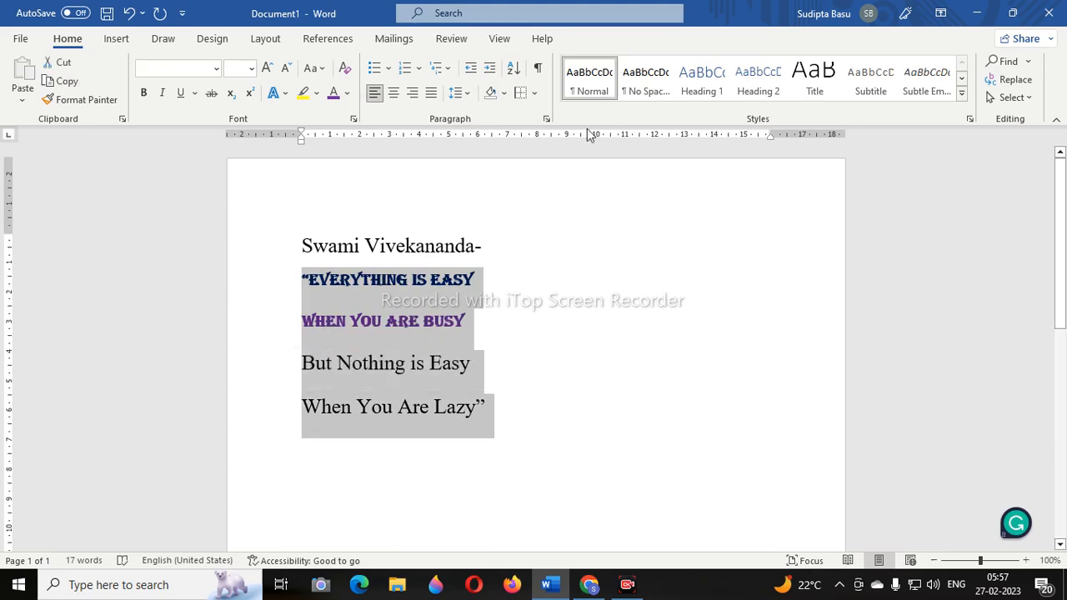
{"action": "left_click", "coordinate": [468, 94]}
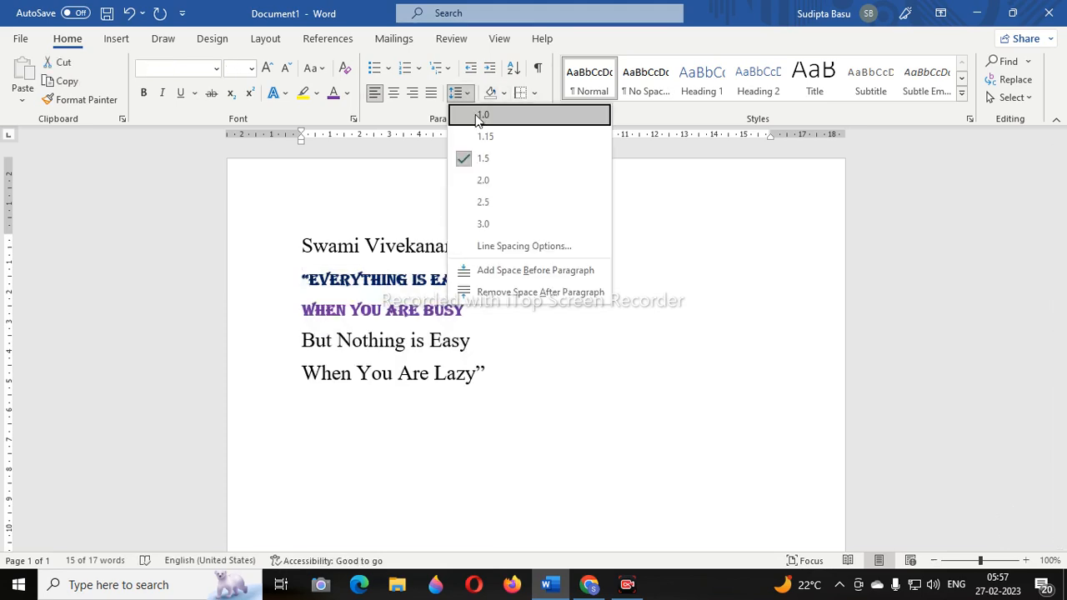
{"action": "left_click", "coordinate": [482, 115]}
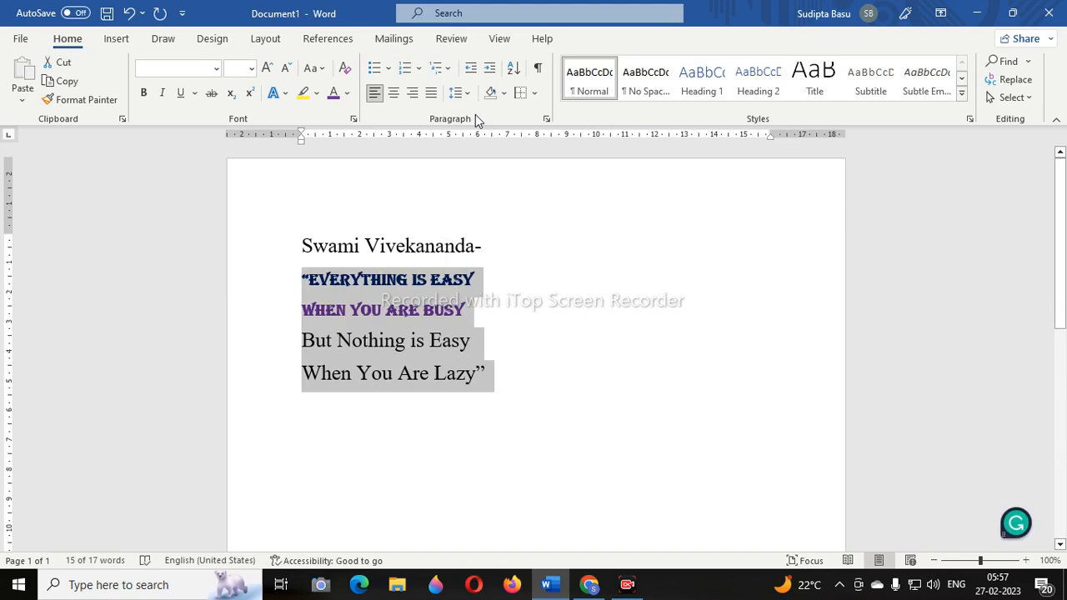
{"action": "left_click", "coordinate": [465, 310]}
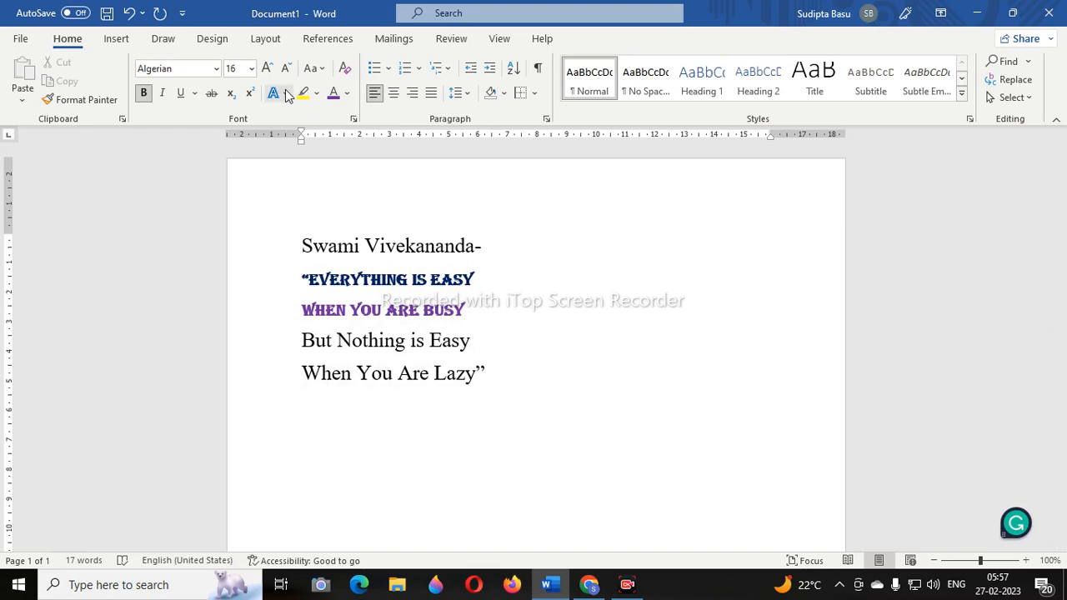
Center the heading line “Swami Vivekananda-” on the page.
{"action": "left_click", "coordinate": [517, 207]}
{"action": "left_click_drag", "start_coordinate": [303, 242], "coordinate": [486, 250]}
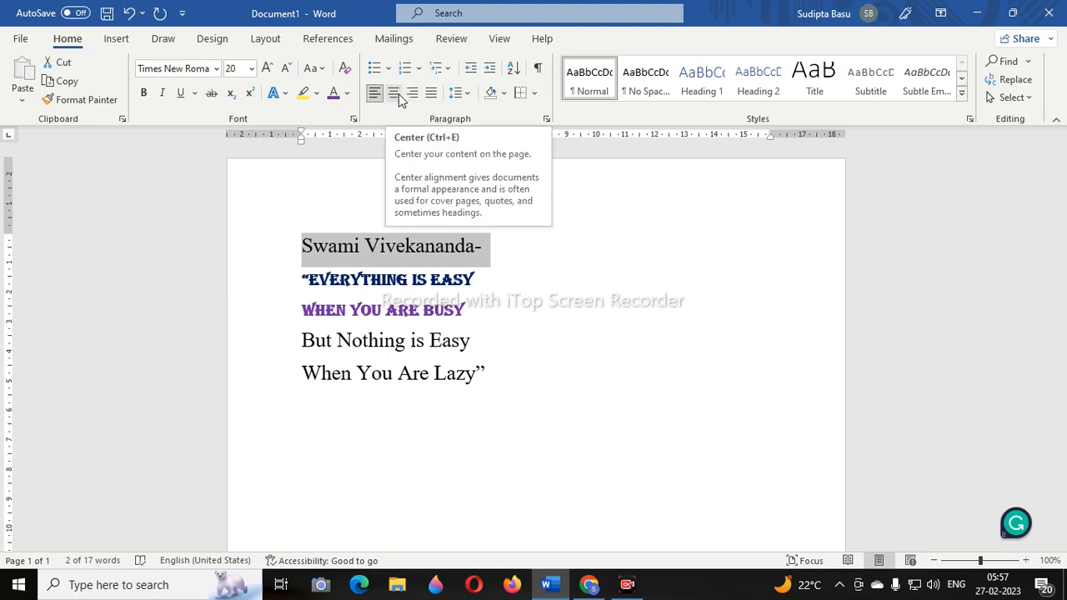
{"action": "left_click", "coordinate": [396, 95]}
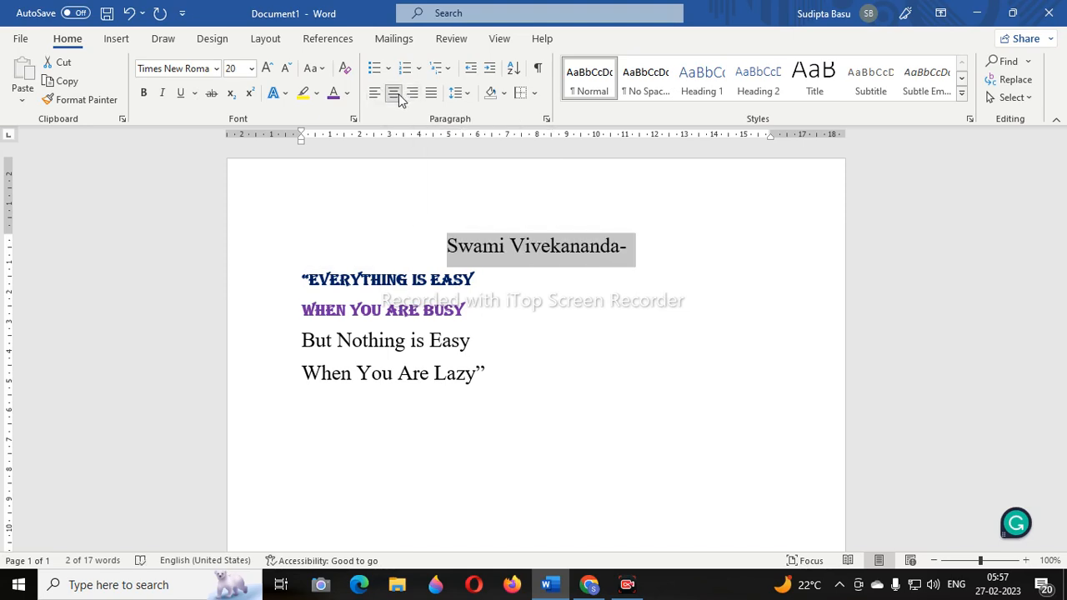
{"action": "left_click", "coordinate": [548, 285]}
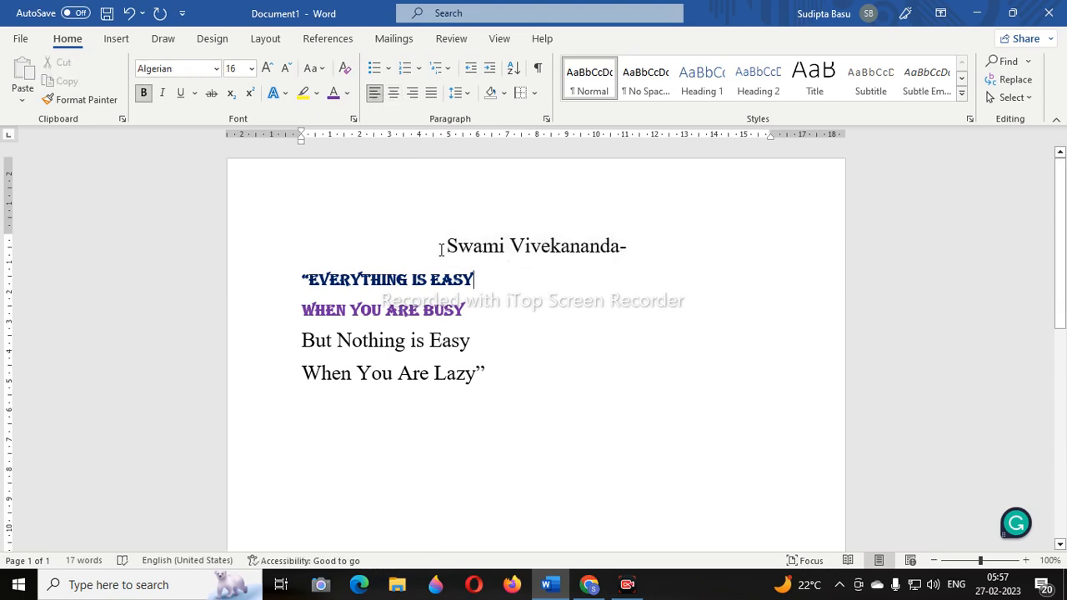
Apply the black text effect with an outline and hard shadow to the heading “Swami Vivekananda-”.
{"action": "left_click_drag", "start_coordinate": [449, 246], "coordinate": [629, 249]}
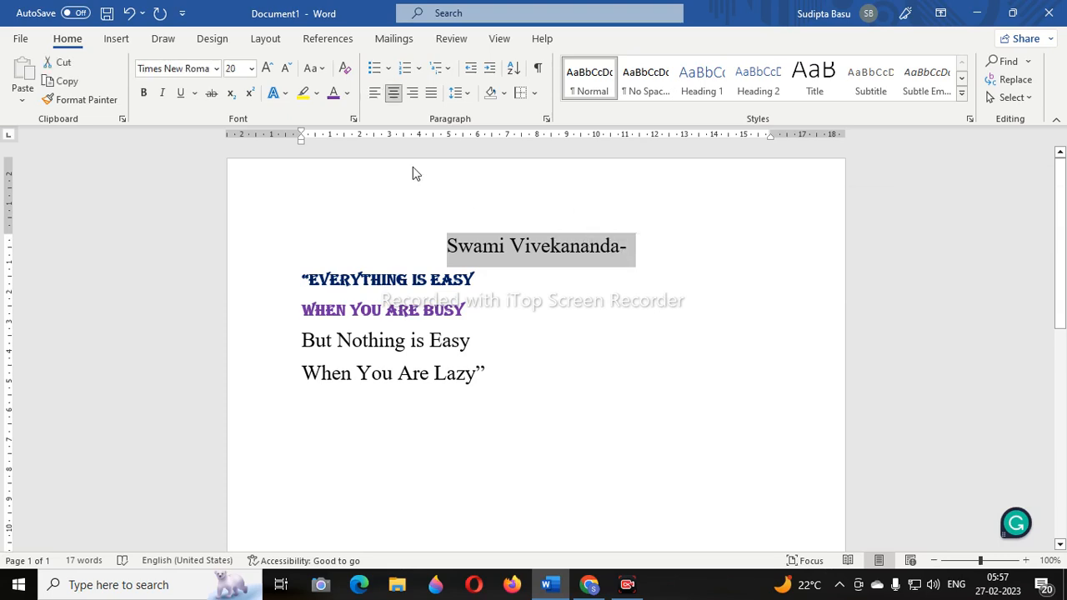
{"action": "left_click", "coordinate": [286, 93]}
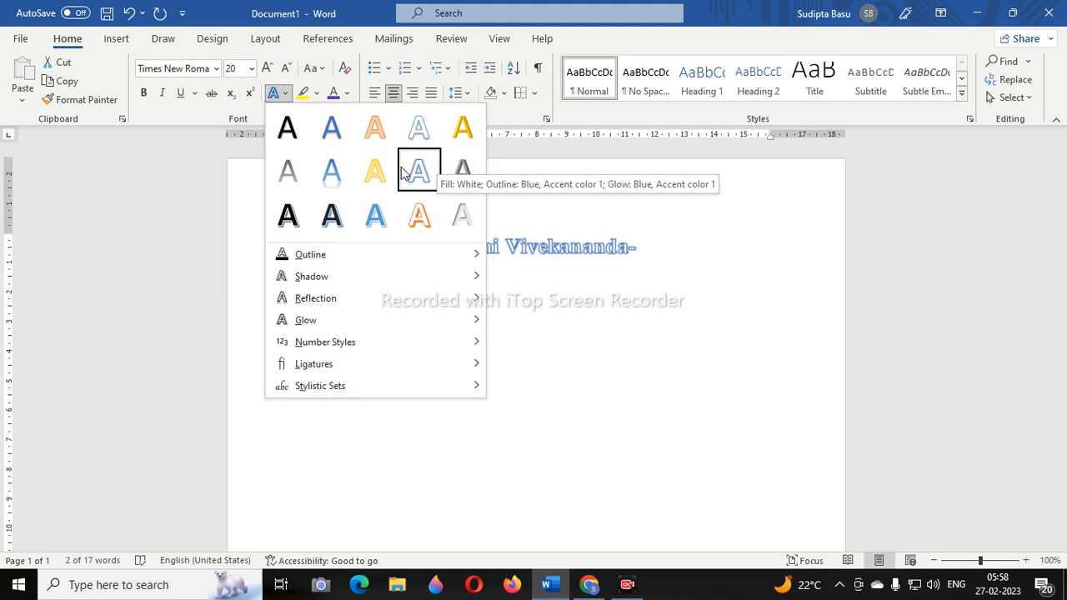
{"action": "left_click", "coordinate": [293, 219]}
{"action": "left_click", "coordinate": [598, 308]}
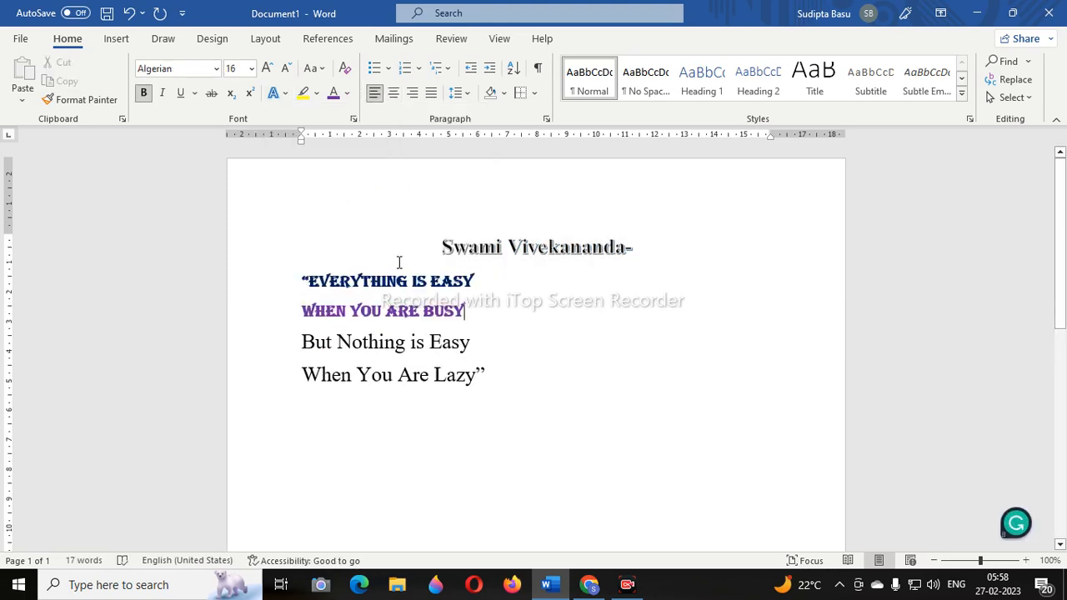
Set the font size of the heading “Swami Vivekananda-” to 22.
{"action": "left_click", "coordinate": [259, 250]}
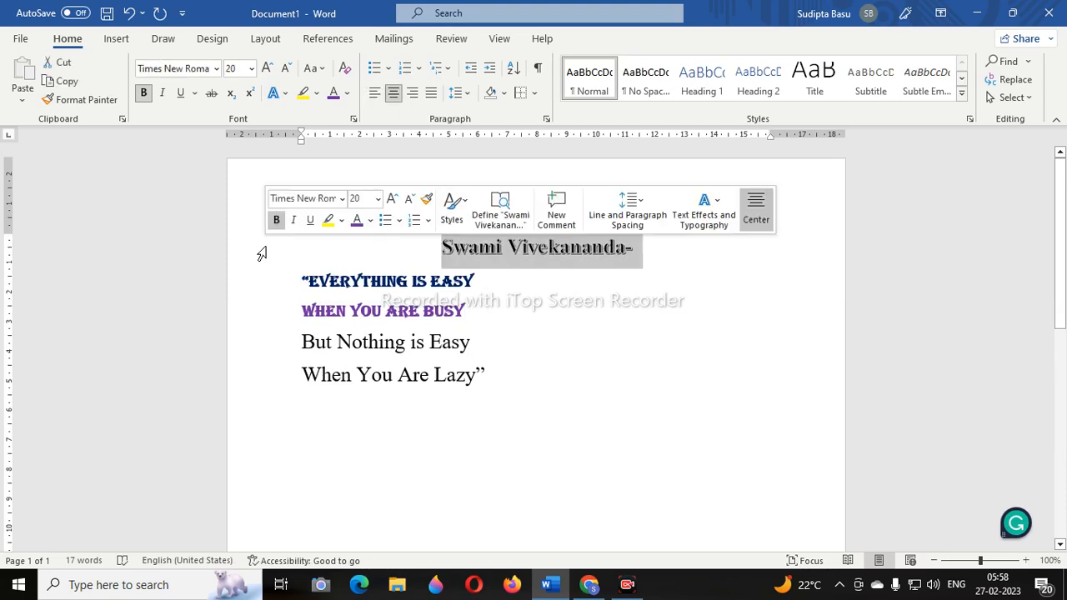
{"action": "left_click", "coordinate": [251, 69]}
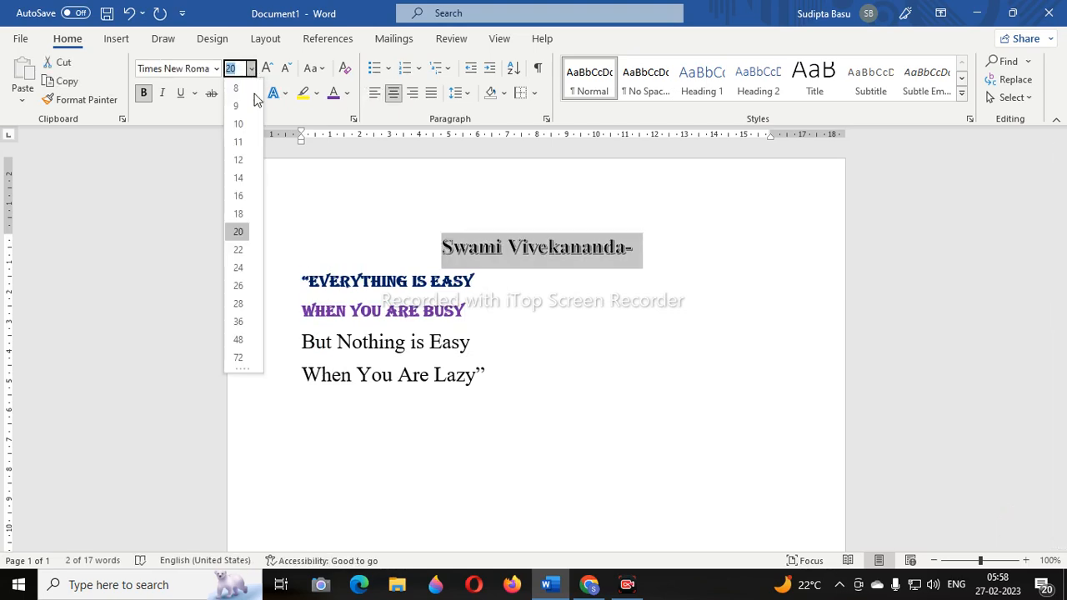
{"action": "left_click", "coordinate": [246, 249]}
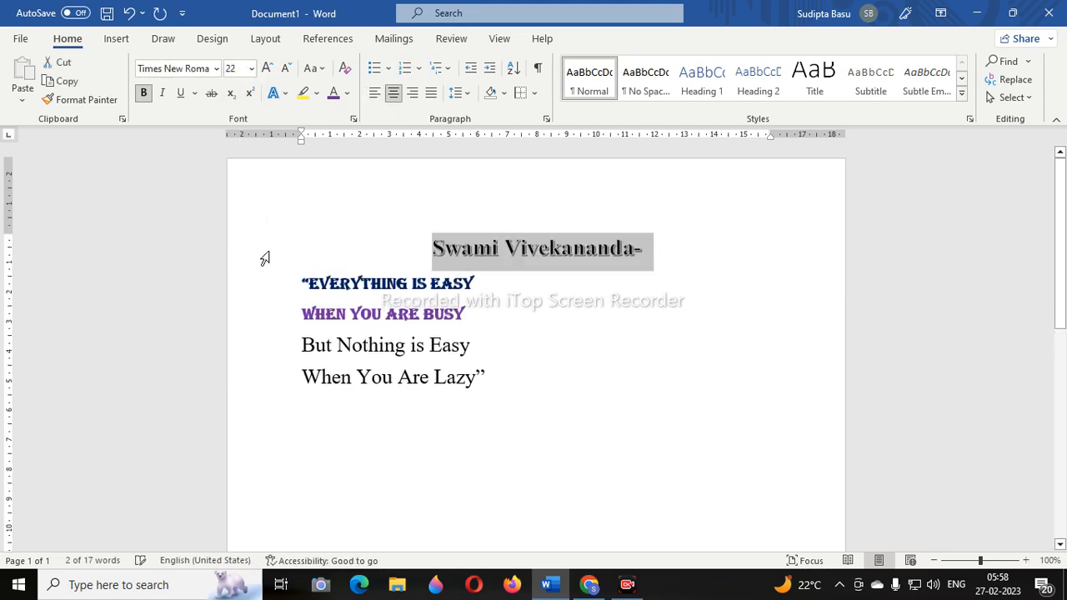
{"action": "left_click", "coordinate": [686, 349]}
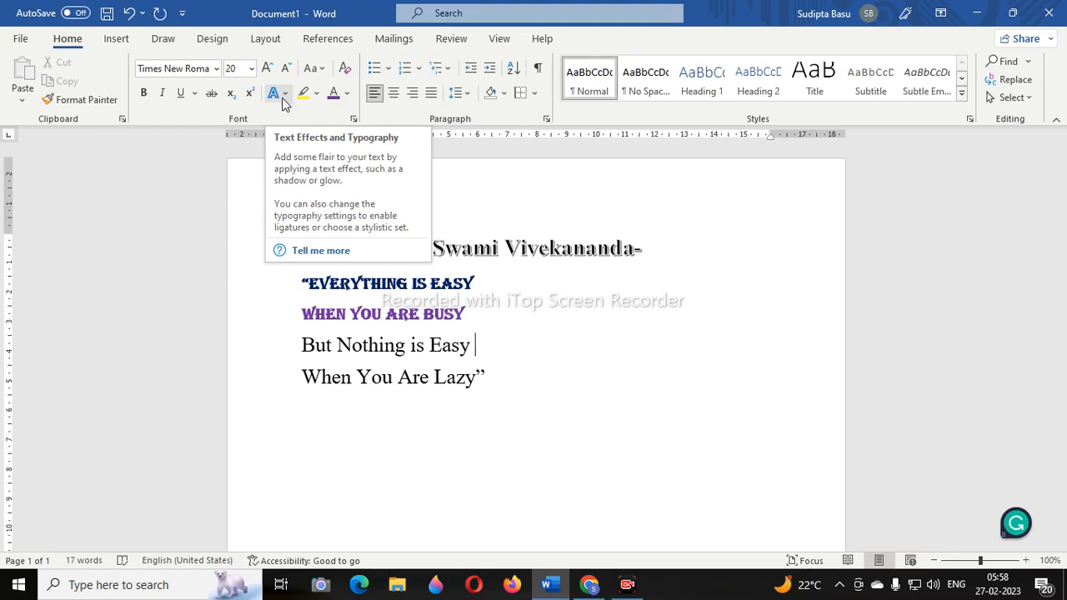
Center the four quote lines beneath the heading on the page.
{"action": "left_click", "coordinate": [525, 286]}
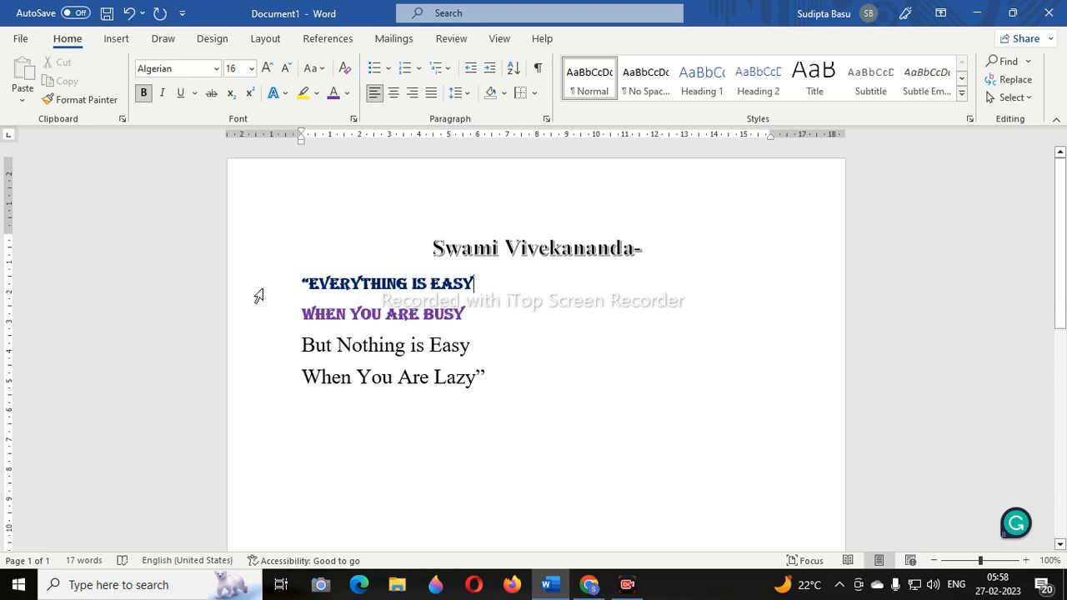
{"action": "left_click_drag", "start_coordinate": [266, 292], "coordinate": [269, 380]}
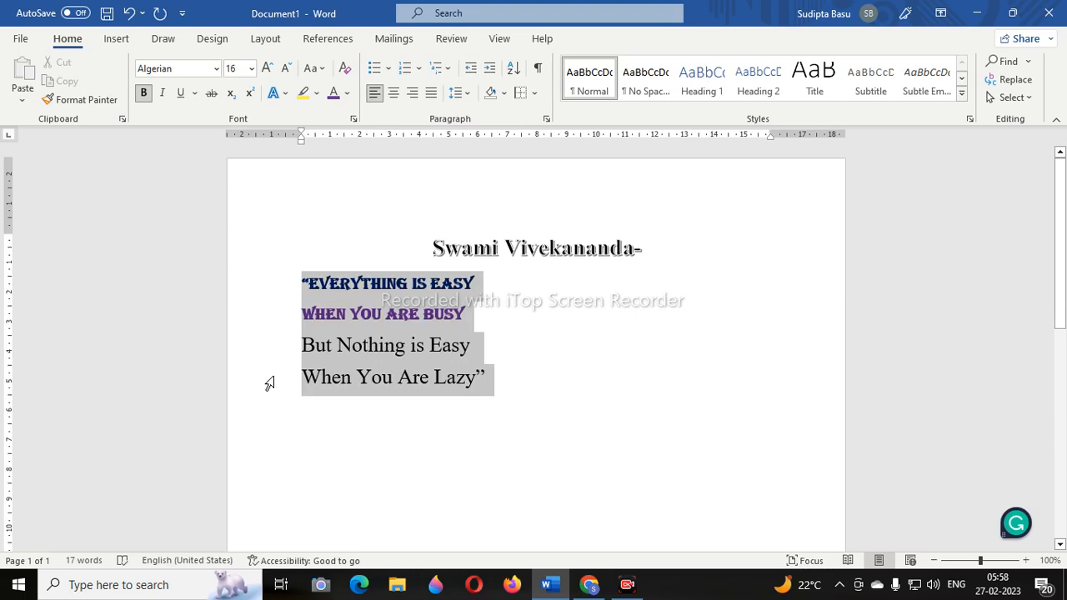
{"action": "left_click_drag", "start_coordinate": [269, 383], "coordinate": [270, 384]}
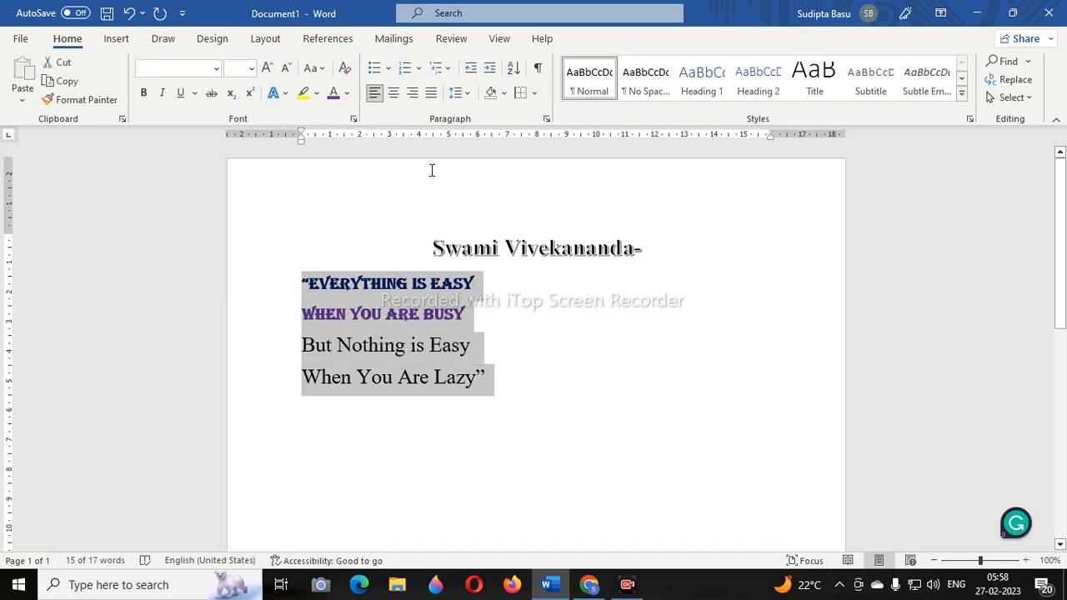
{"action": "left_click", "coordinate": [398, 92]}
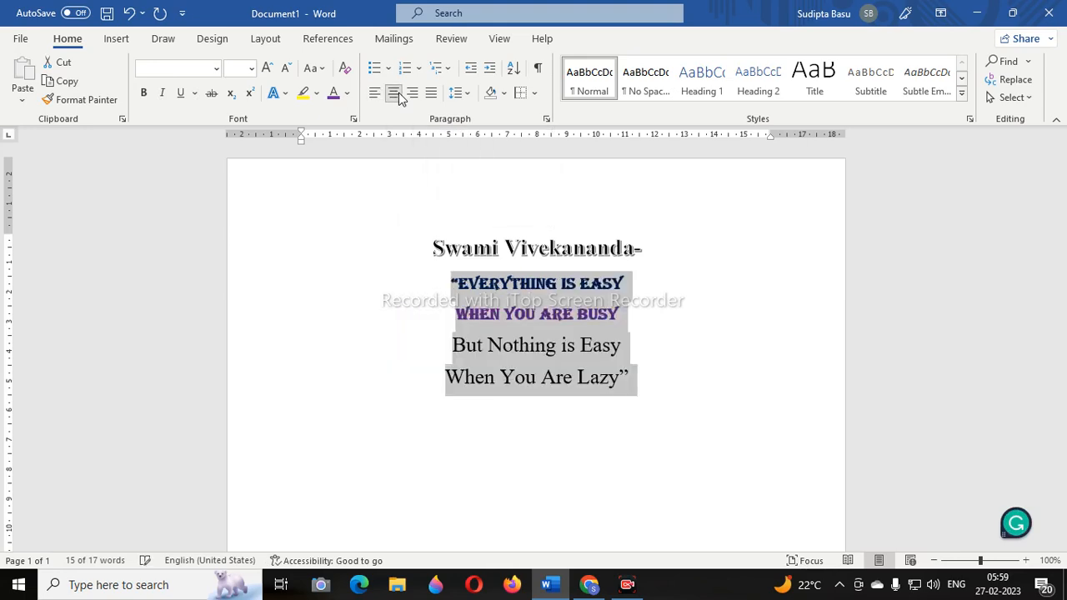
{"action": "left_click", "coordinate": [659, 317]}
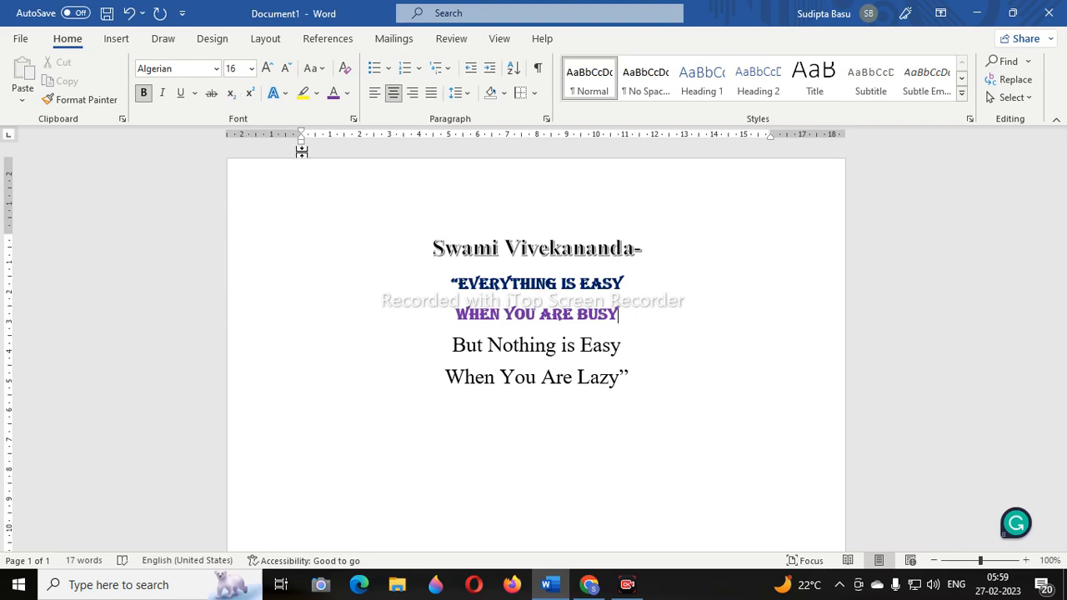
Color the line “But Nothing is Easy” dark red and make it bold.
{"action": "left_click_drag", "start_coordinate": [454, 347], "coordinate": [627, 381]}
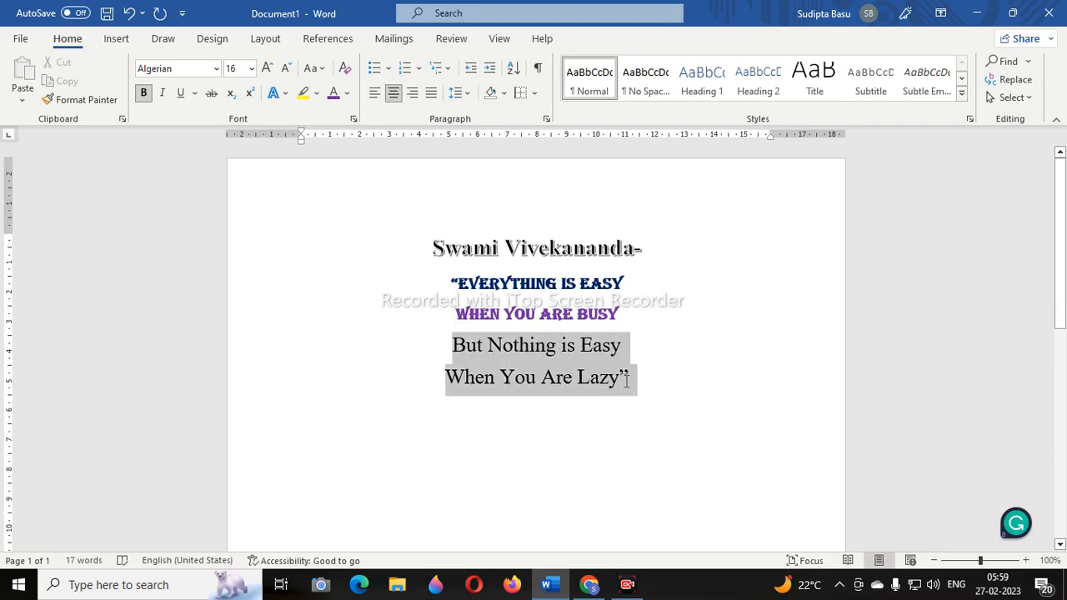
{"action": "left_click", "coordinate": [546, 358]}
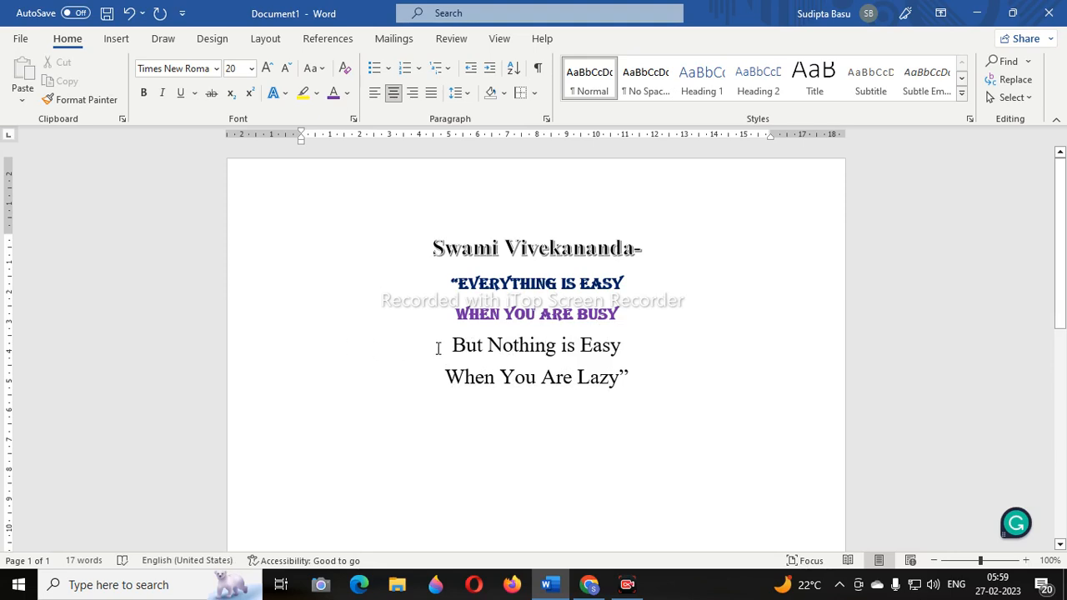
{"action": "left_click_drag", "start_coordinate": [456, 344], "coordinate": [635, 351]}
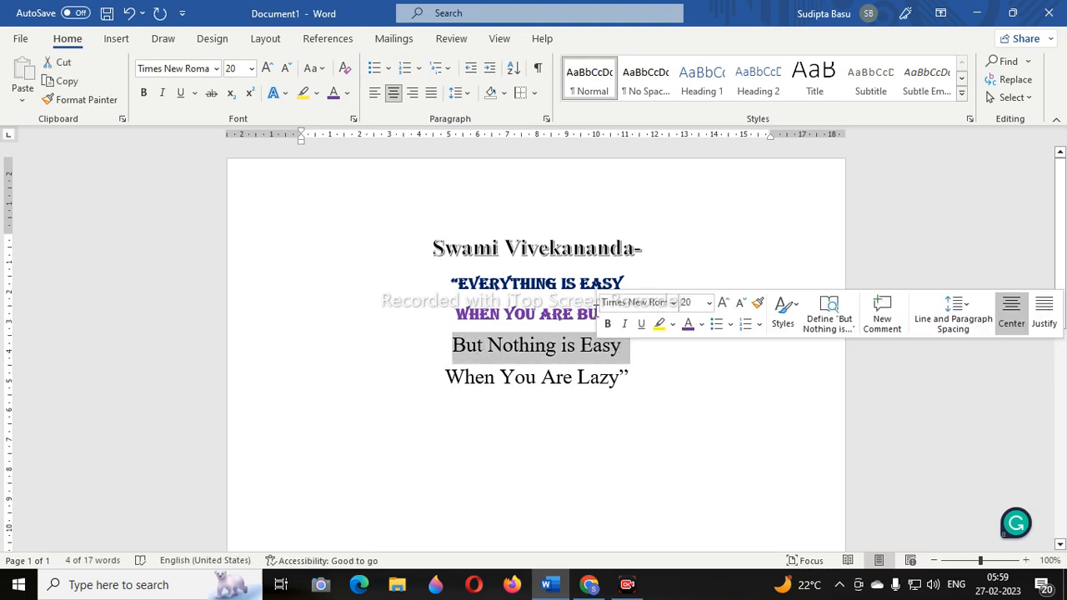
{"action": "left_click", "coordinate": [349, 93]}
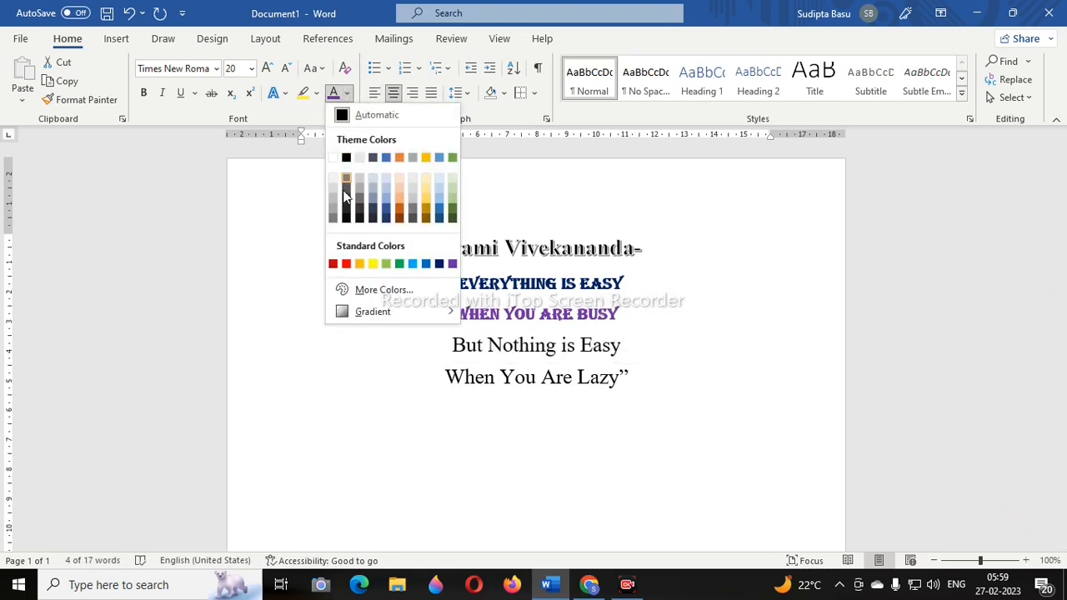
{"action": "left_click", "coordinate": [333, 264]}
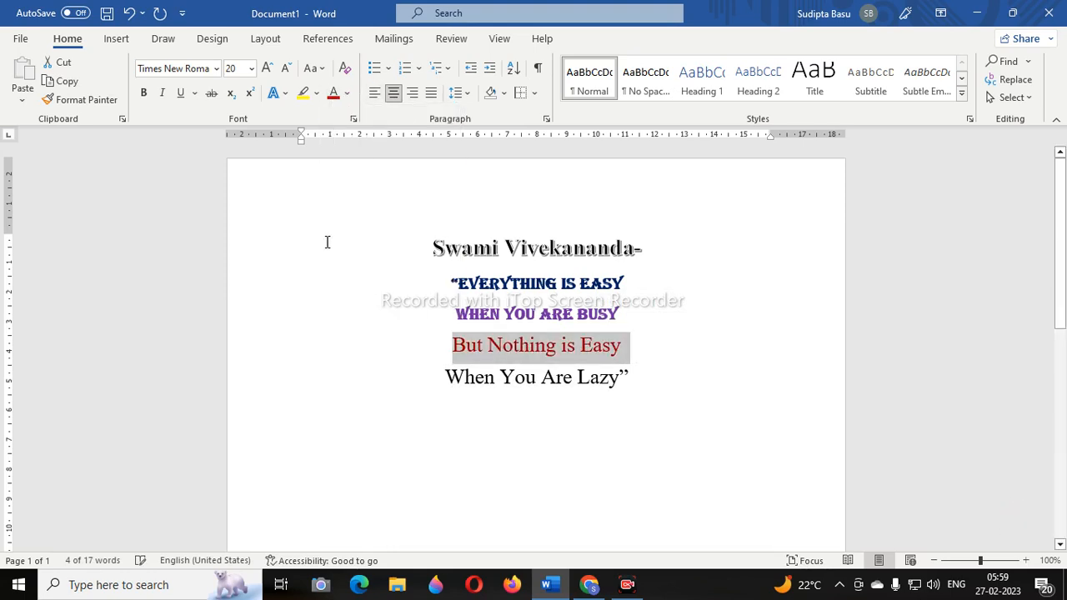
{"action": "left_click", "coordinate": [143, 94]}
Color the words “When You Are Lazy” in the last quote line dark brown and make them bold.
{"action": "left_click", "coordinate": [633, 377]}
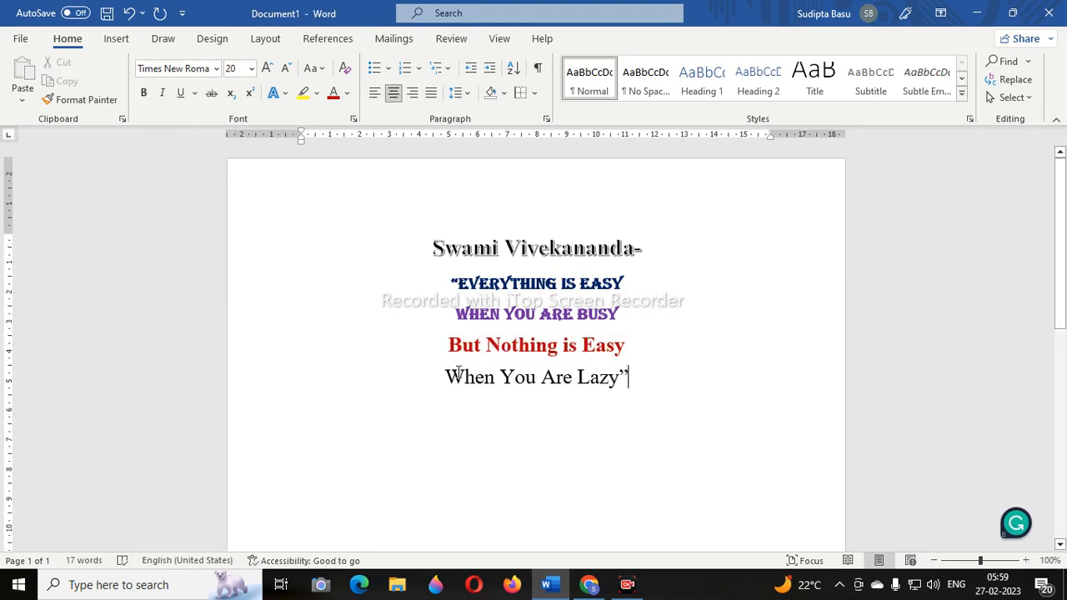
{"action": "left_click_drag", "start_coordinate": [449, 376], "coordinate": [620, 388]}
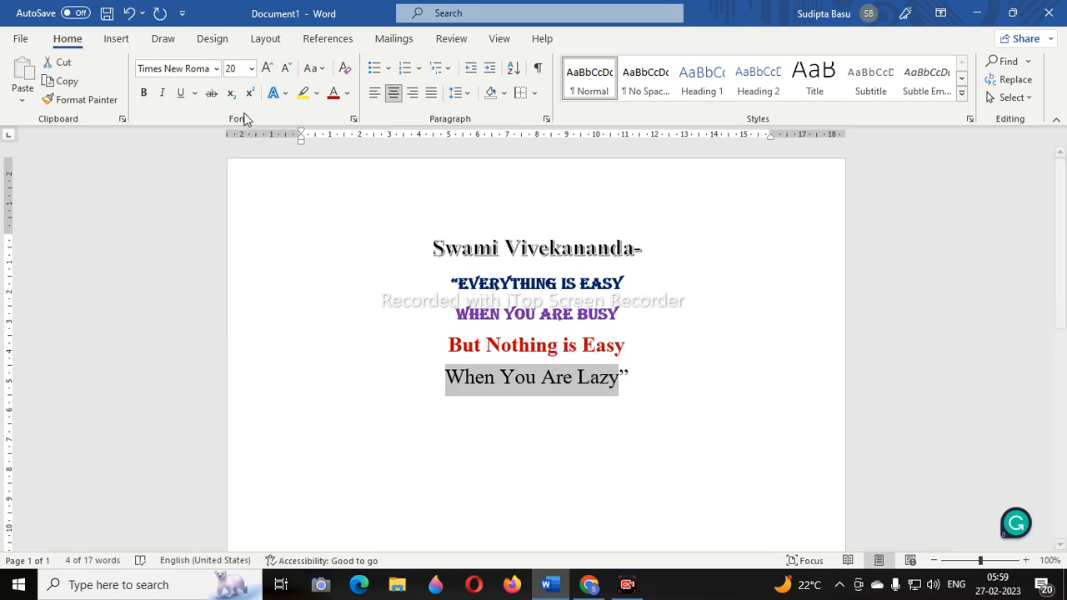
{"action": "left_click", "coordinate": [347, 94]}
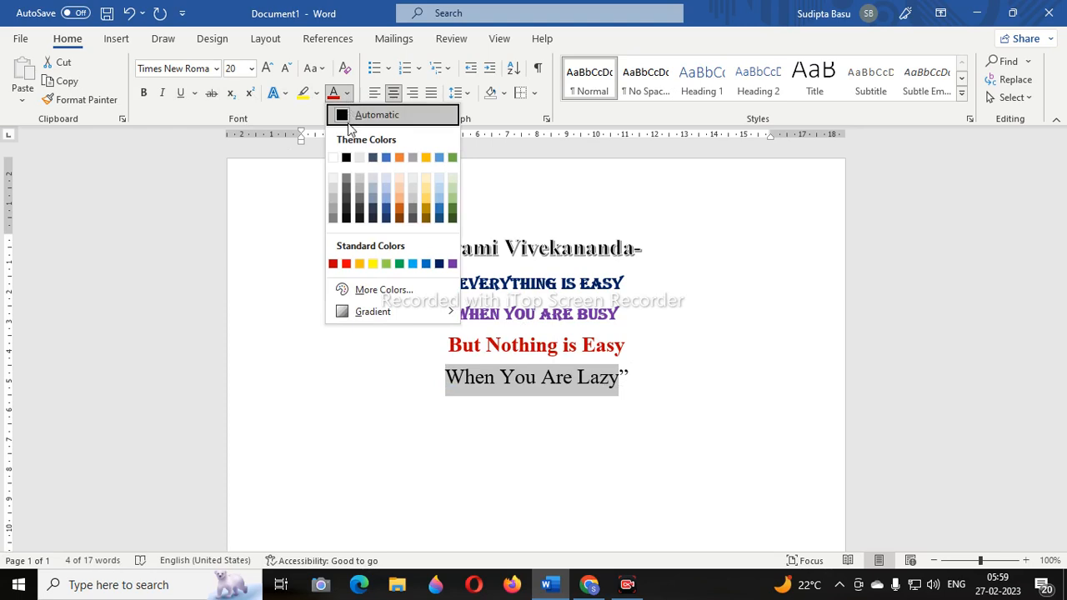
{"action": "left_click", "coordinate": [399, 217]}
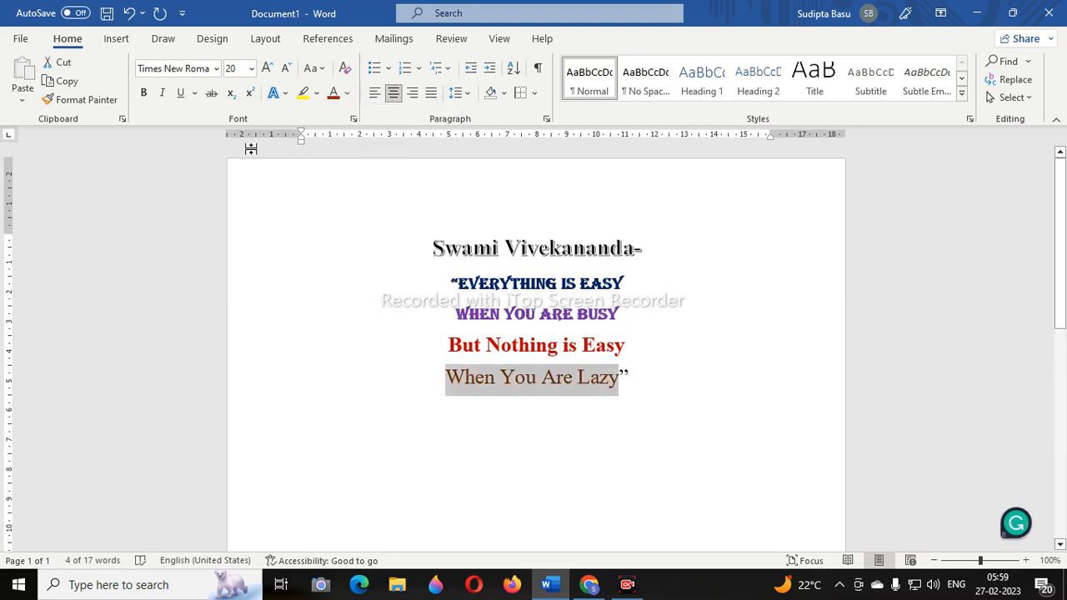
{"action": "left_click", "coordinate": [143, 94]}
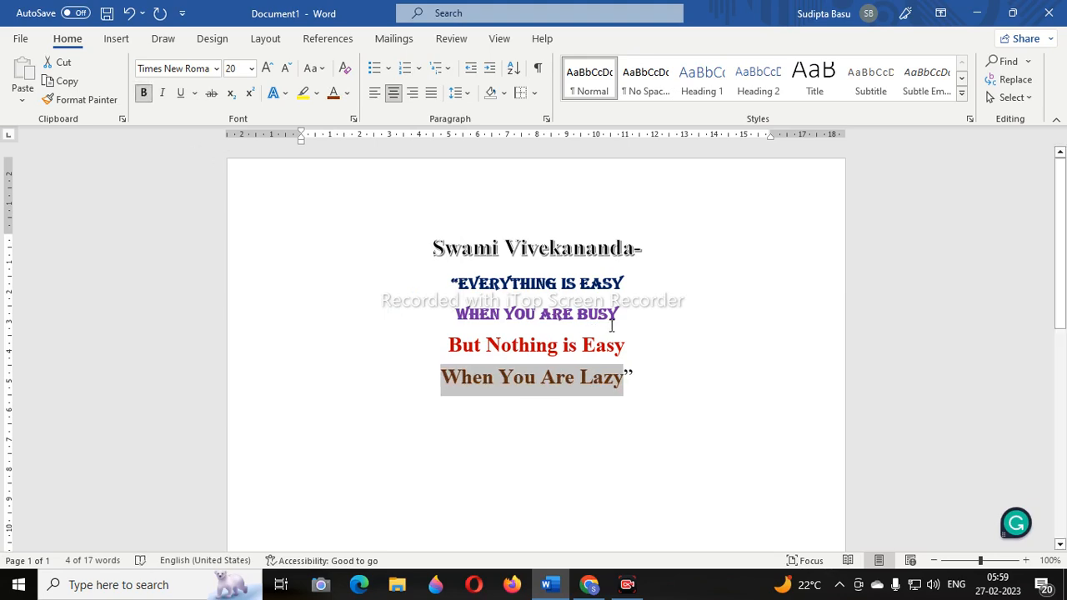
{"action": "left_click", "coordinate": [683, 363]}
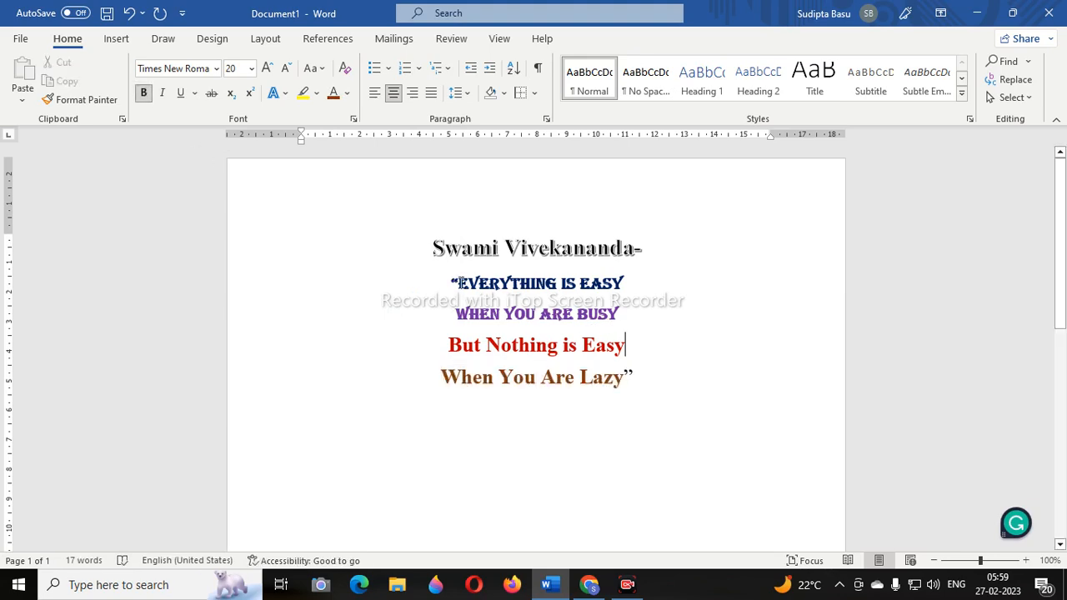
Set the font size of the quote's first two lines, “Everything is Easy” and “When You Are Busy”, to 20.
{"action": "left_click", "coordinate": [468, 315]}
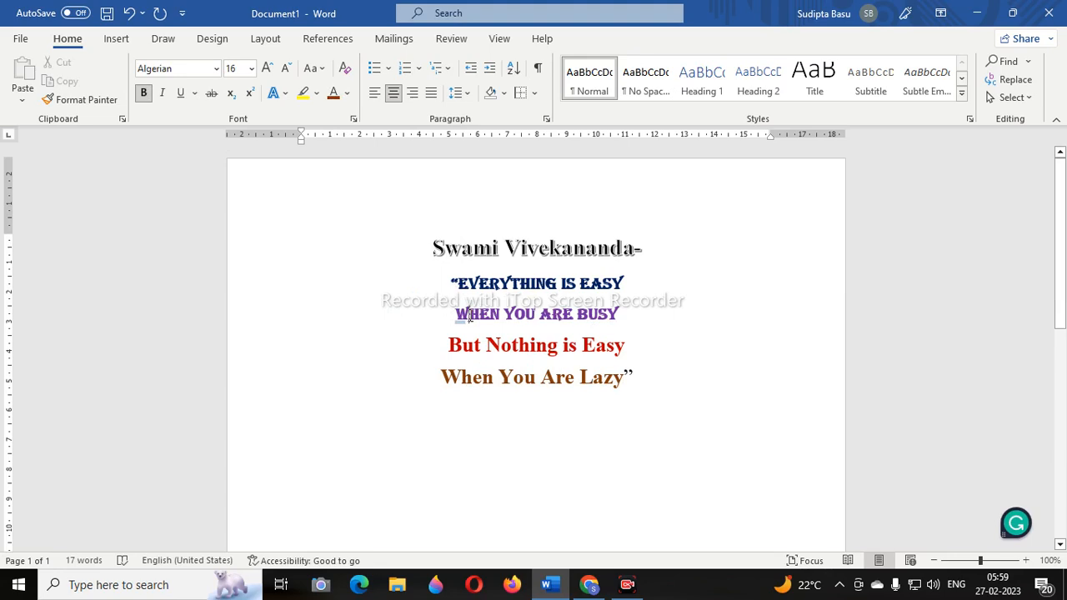
{"action": "left_click_drag", "start_coordinate": [450, 281], "coordinate": [638, 325]}
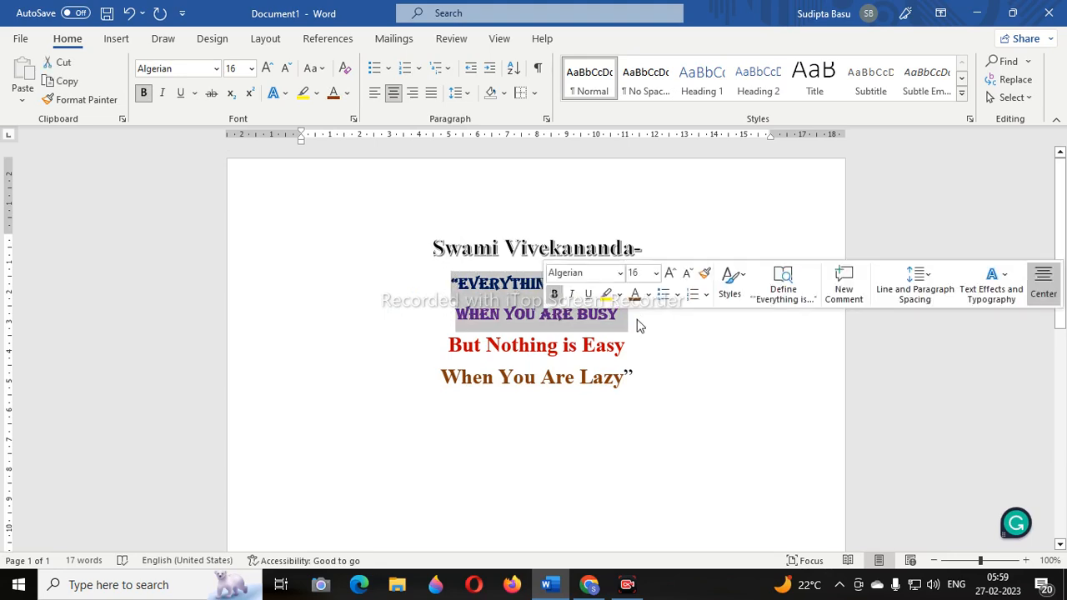
{"action": "left_click", "coordinate": [251, 68]}
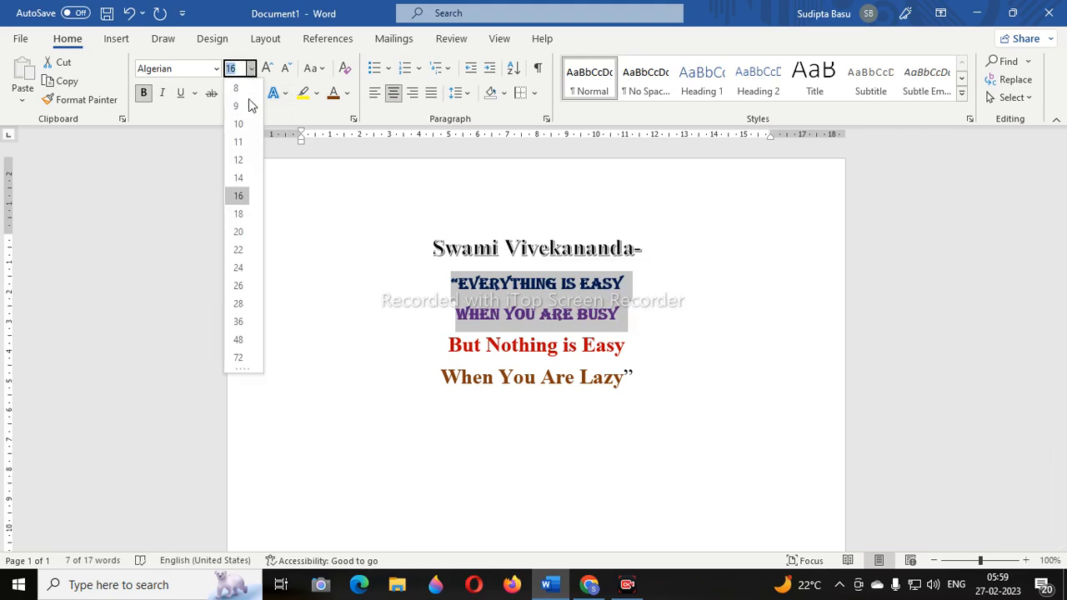
{"action": "left_click", "coordinate": [242, 232]}
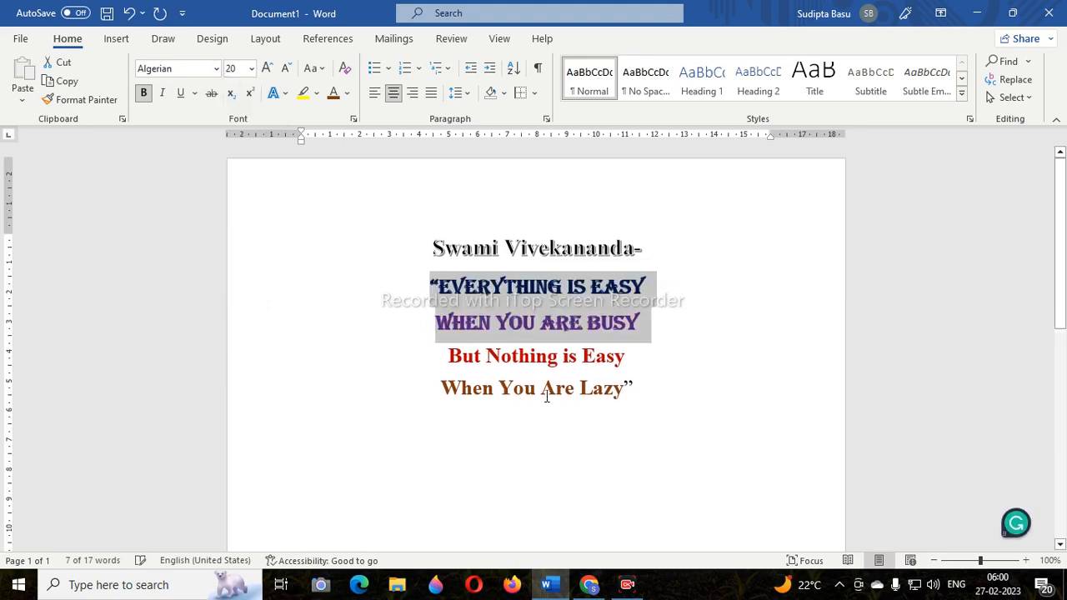
{"action": "left_click", "coordinate": [524, 359]}
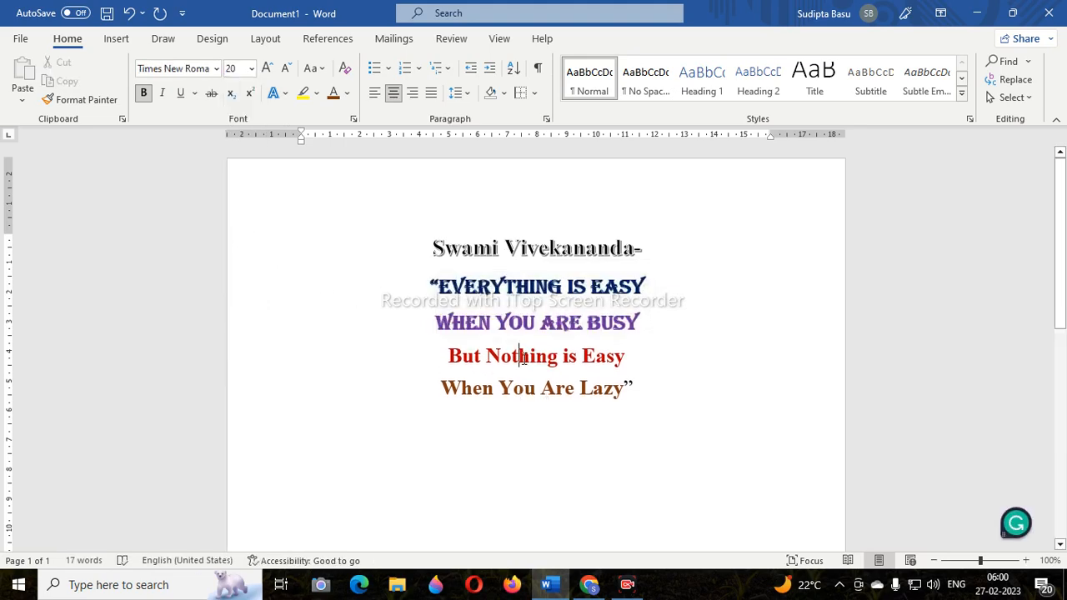
Change the typeface of the quote's first two lines to Times New Roman.
{"action": "left_click", "coordinate": [504, 286]}
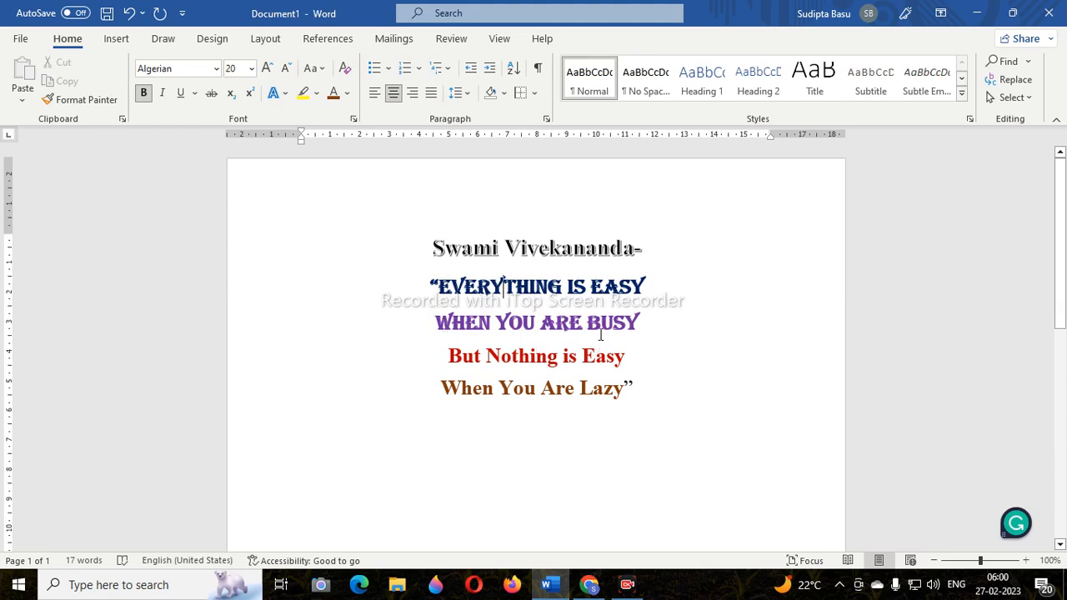
{"action": "left_click_drag", "start_coordinate": [240, 295], "coordinate": [245, 318]}
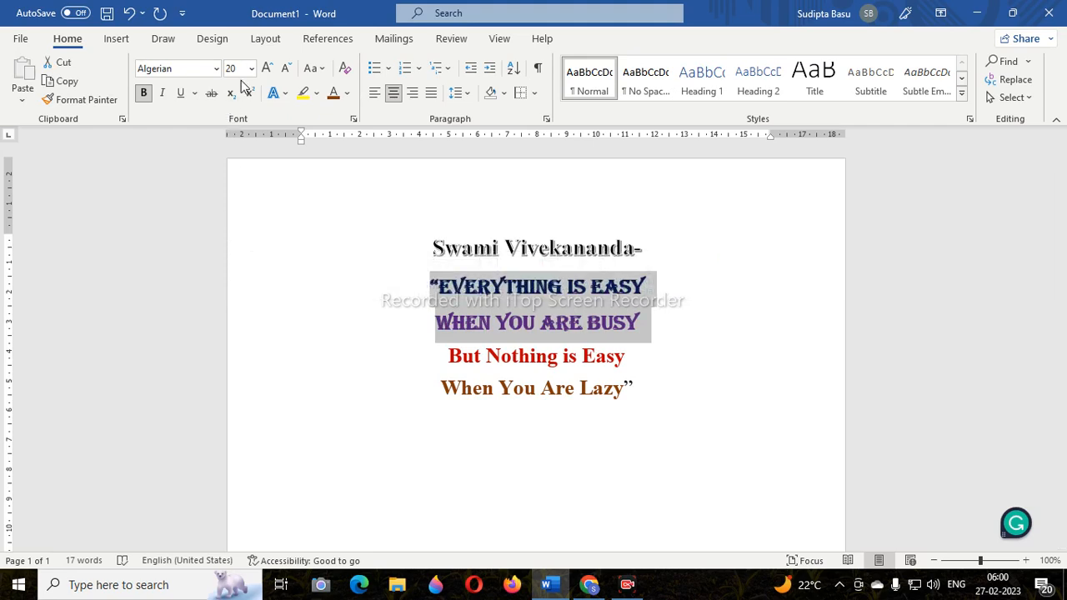
{"action": "left_click", "coordinate": [215, 70]}
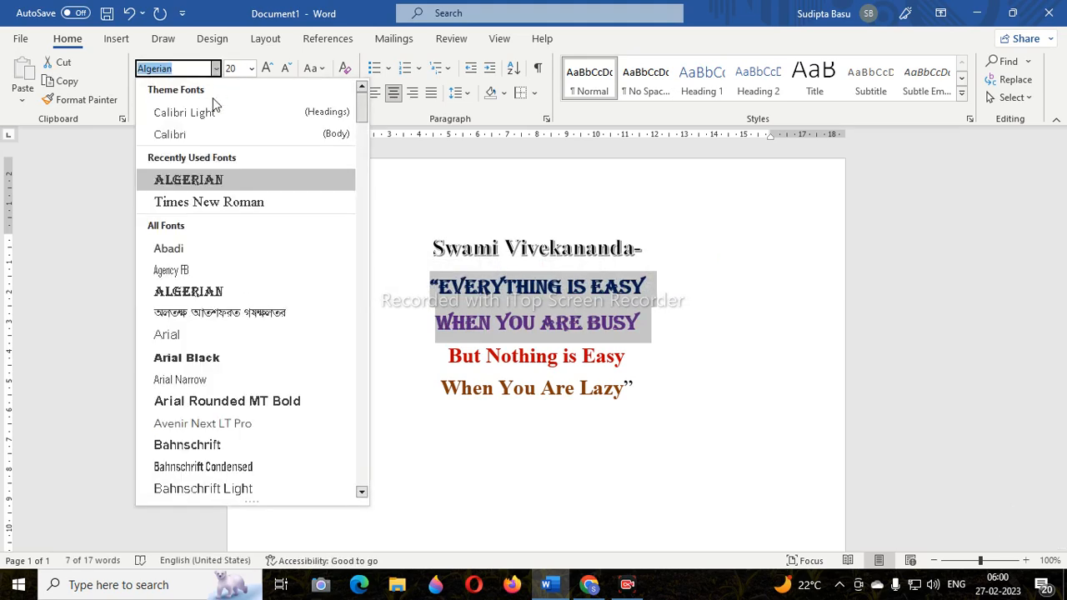
{"action": "left_click", "coordinate": [218, 207]}
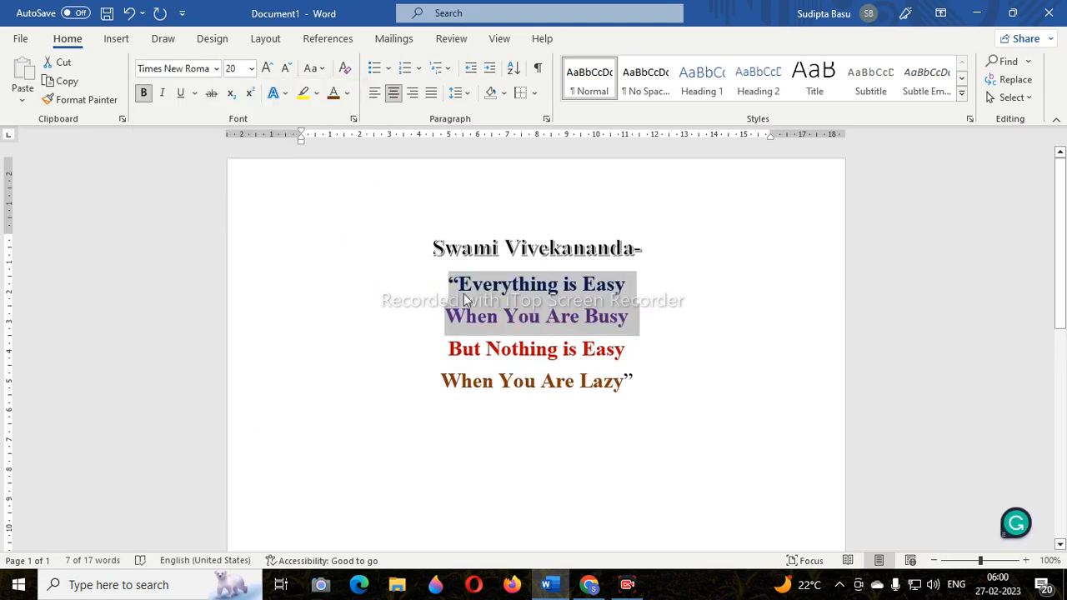
{"action": "left_click", "coordinate": [660, 336]}
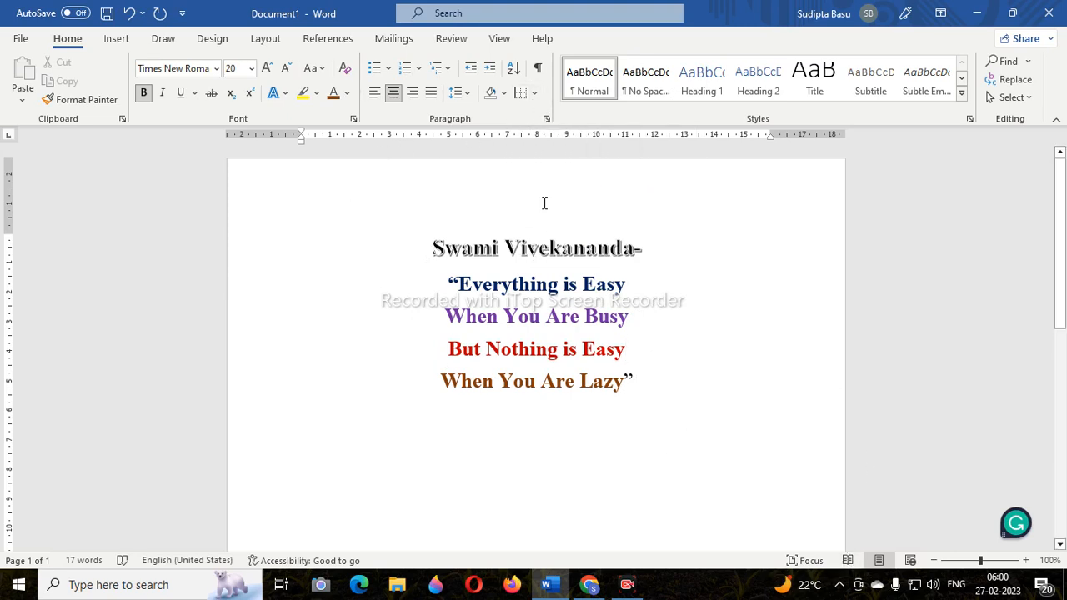
Try a dark blue 3 pt box border in a thick-and-thin line style around the paragraph “But Nothing is Easy”, and undo it.
{"action": "left_click", "coordinate": [536, 93]}
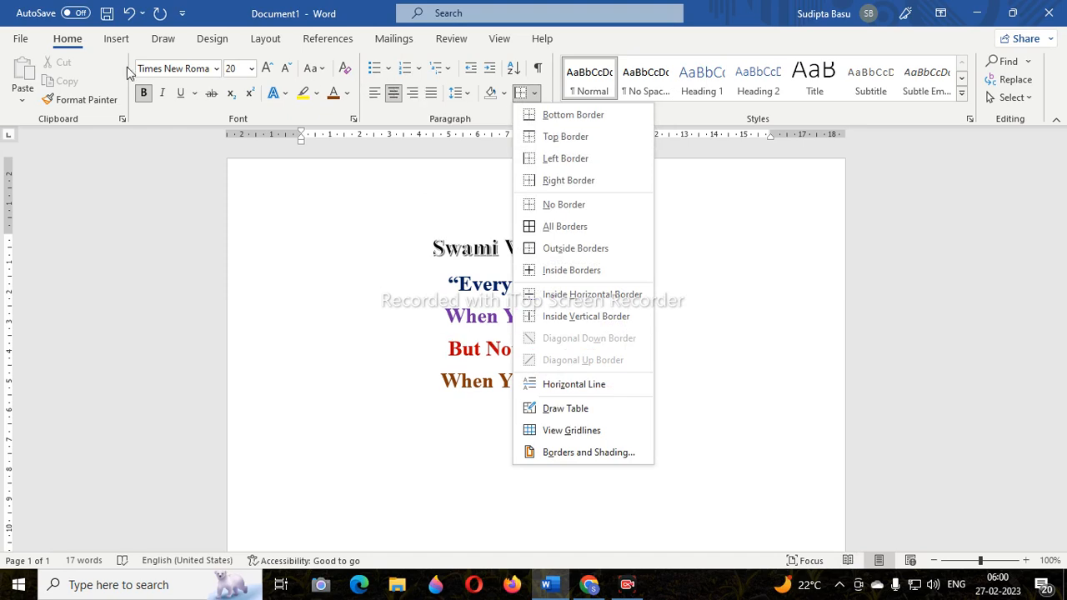
{"action": "left_click", "coordinate": [597, 458]}
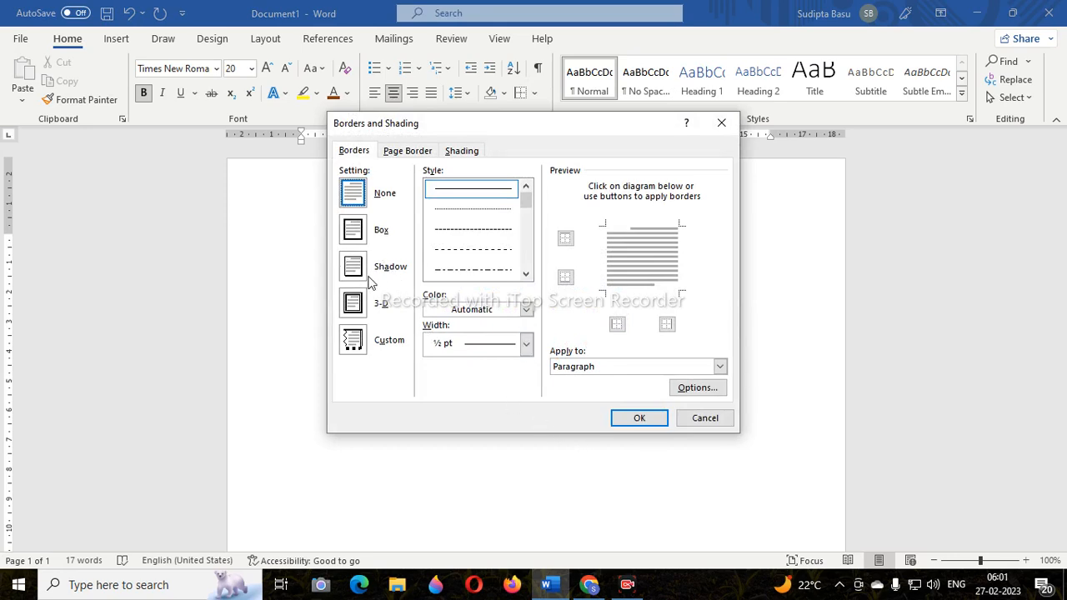
{"action": "left_click", "coordinate": [354, 232]}
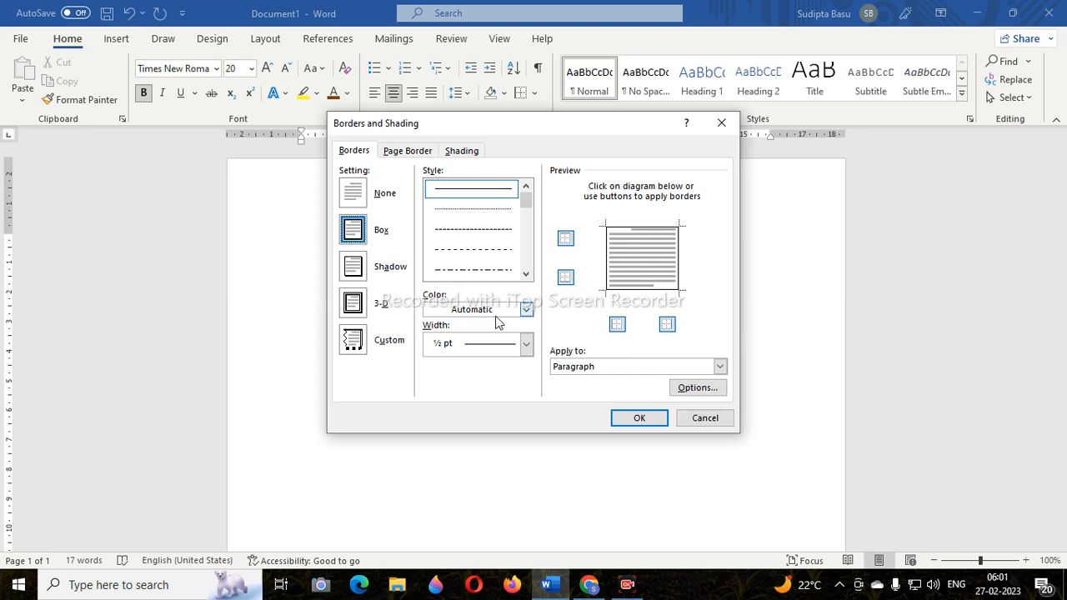
{"action": "left_click", "coordinate": [526, 275]}
{"action": "left_click", "coordinate": [526, 274]}
{"action": "left_click", "coordinate": [526, 274]}
{"action": "left_click", "coordinate": [526, 274]}
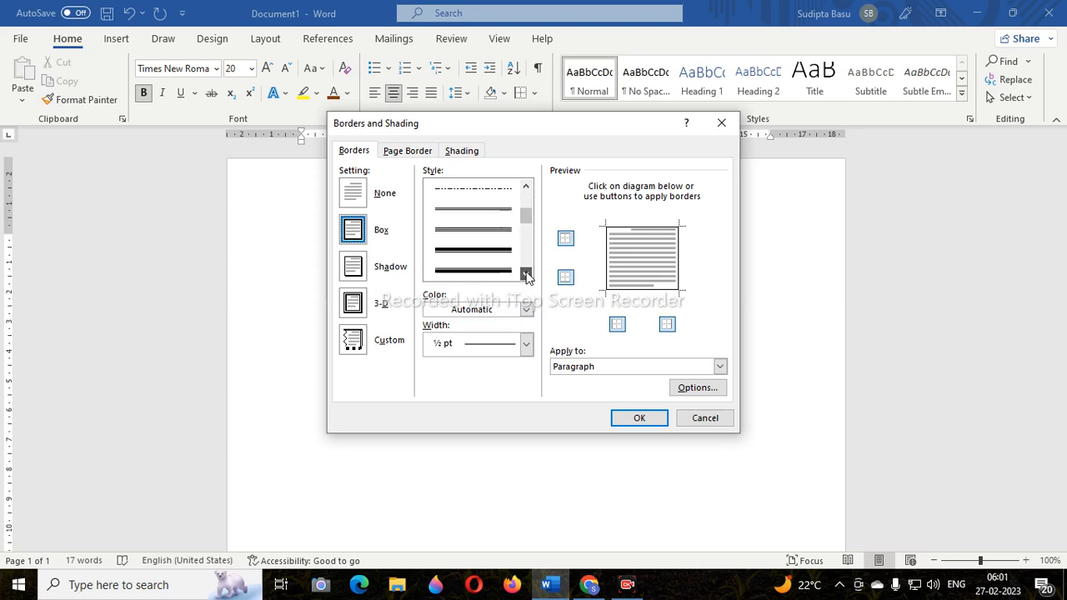
{"action": "left_click", "coordinate": [502, 275]}
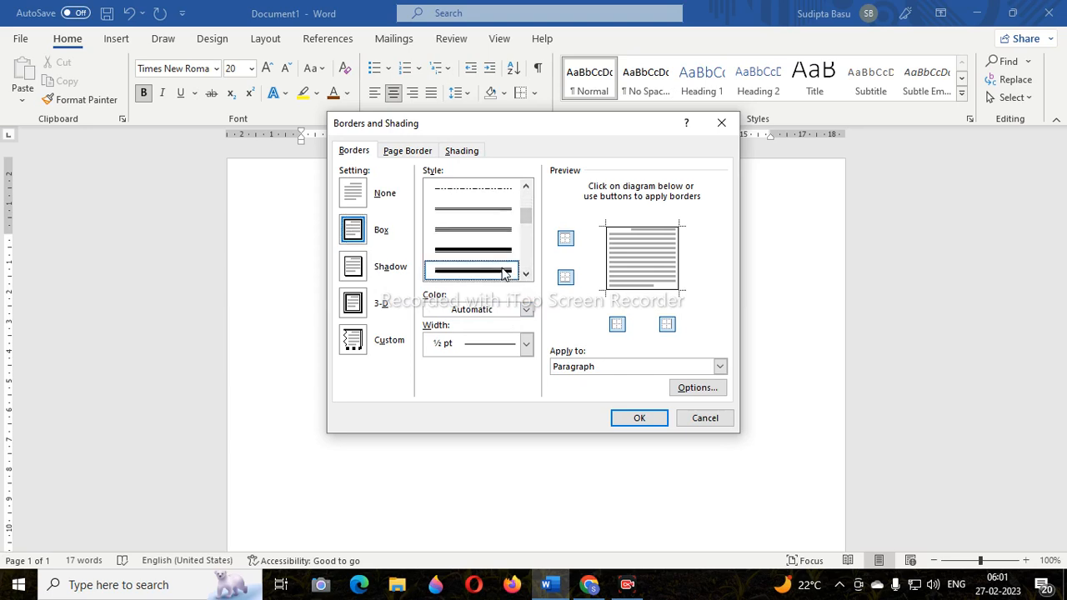
{"action": "left_click", "coordinate": [526, 309]}
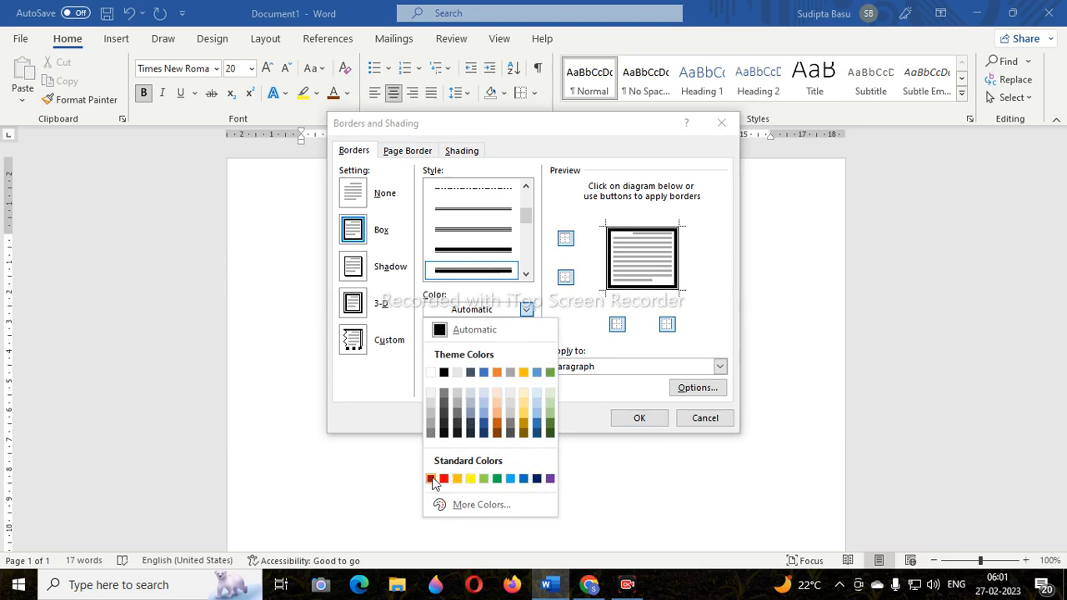
{"action": "left_click", "coordinate": [537, 478]}
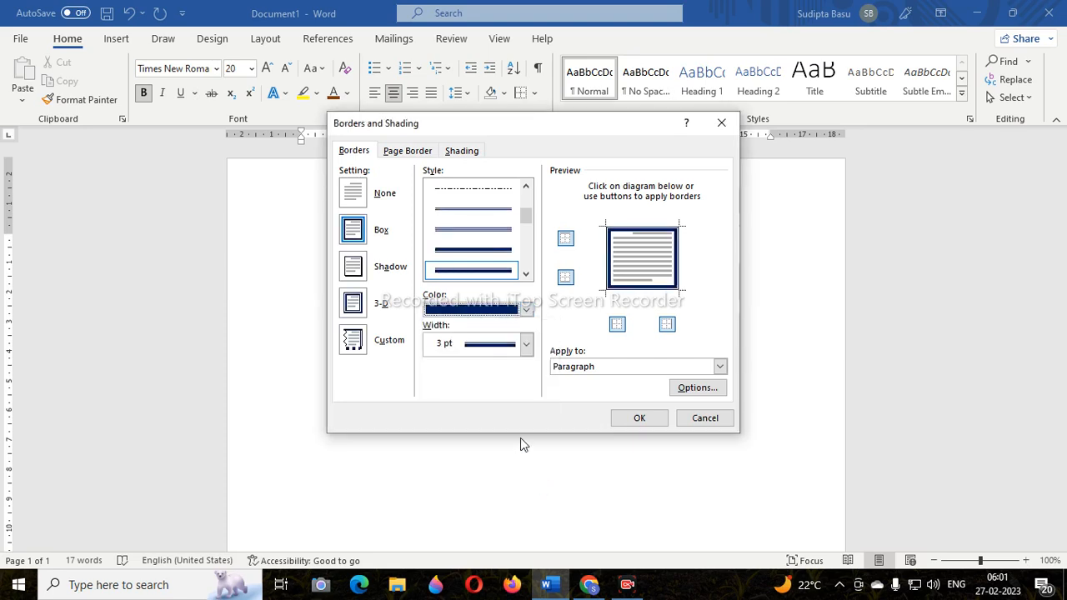
{"action": "left_click", "coordinate": [640, 419]}
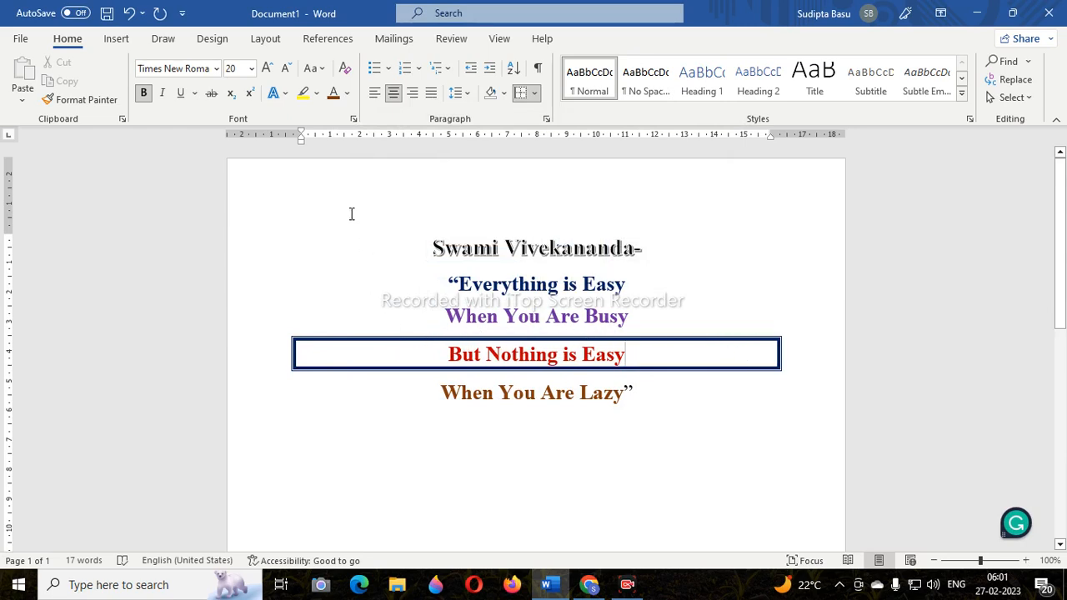
{"action": "left_click", "coordinate": [129, 12]}
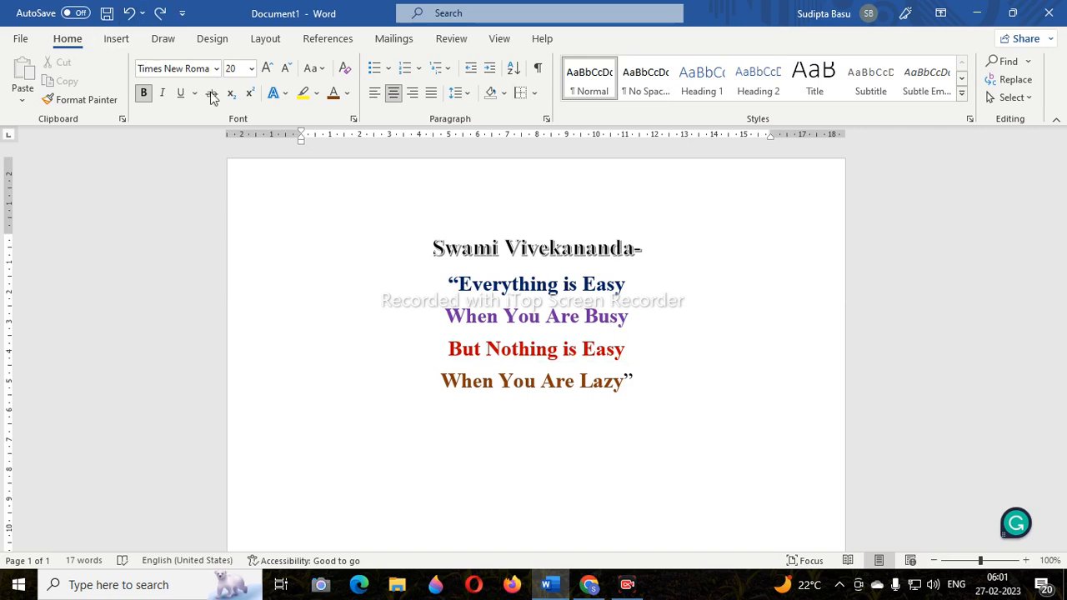
Set up a box page border in the 3 pt triple-line style with a thick line between two thin ones.
{"action": "left_click", "coordinate": [117, 39]}
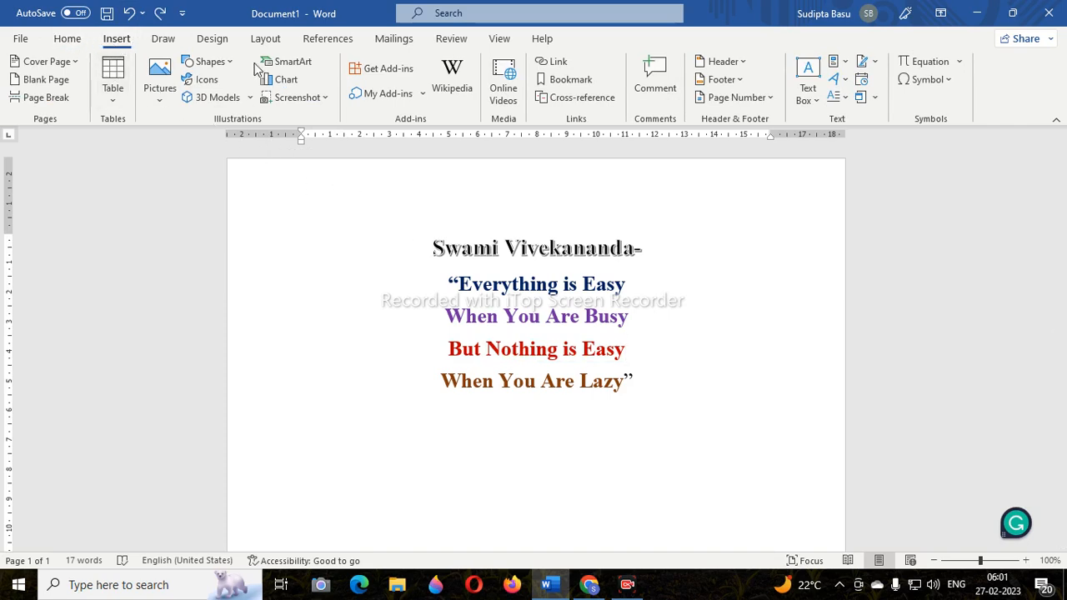
{"action": "left_click", "coordinate": [267, 39]}
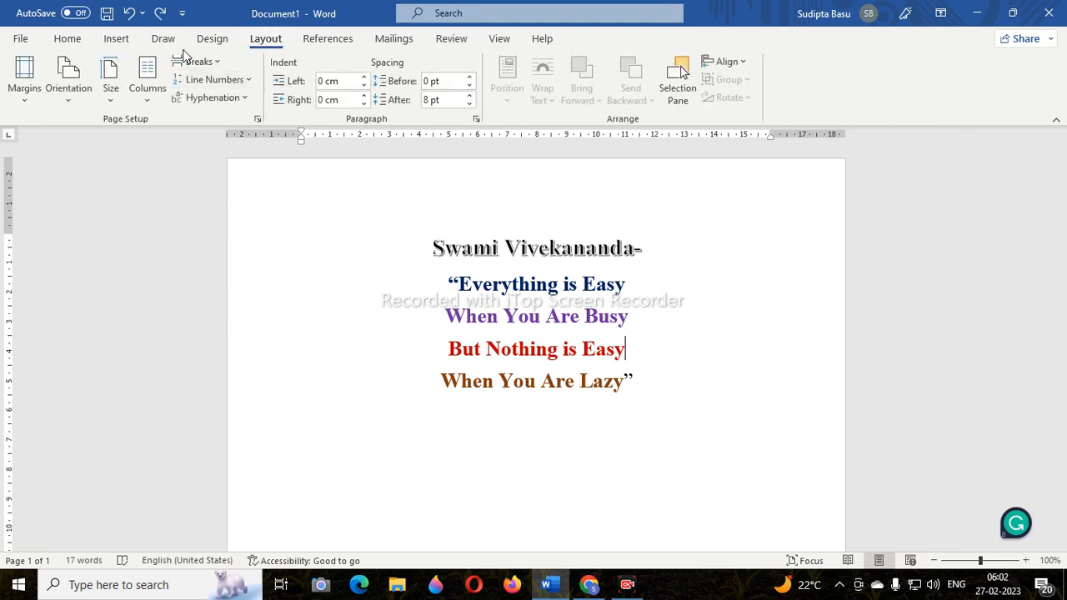
{"action": "left_click", "coordinate": [210, 40]}
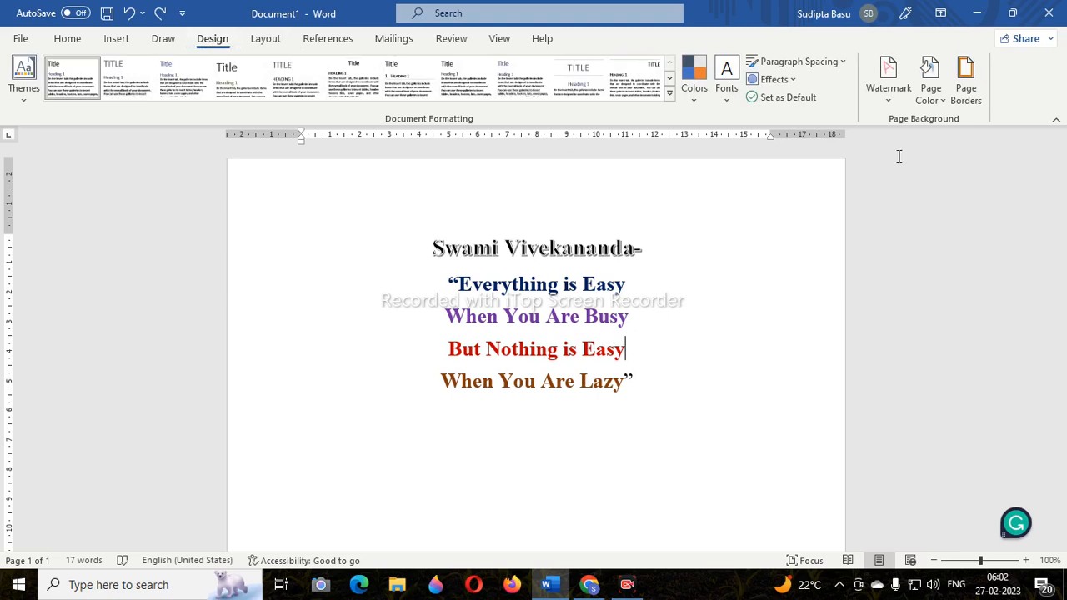
{"action": "left_click", "coordinate": [967, 104]}
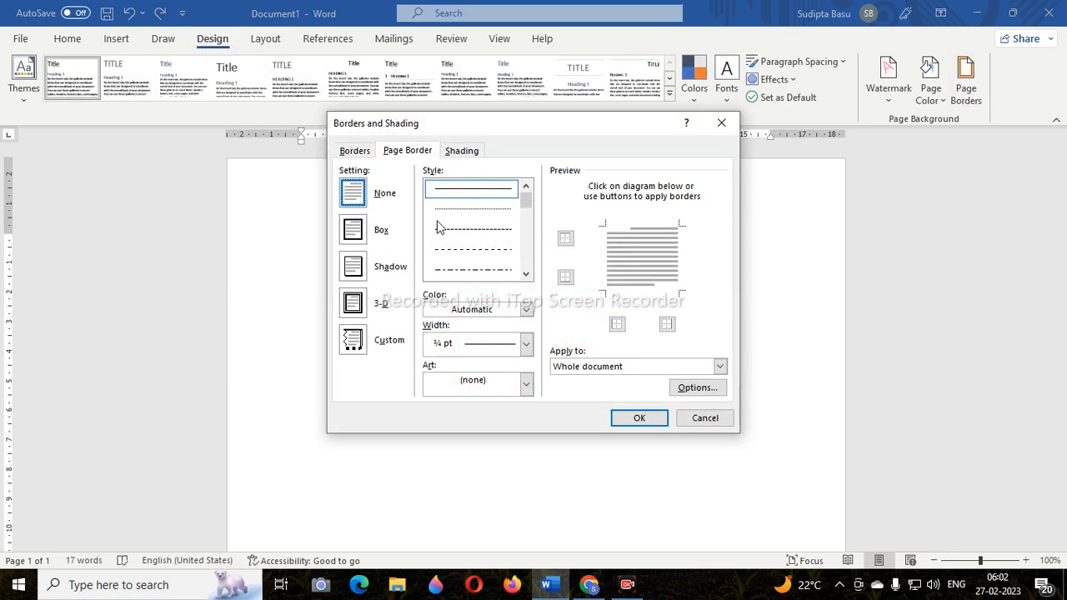
{"action": "left_click", "coordinate": [354, 232]}
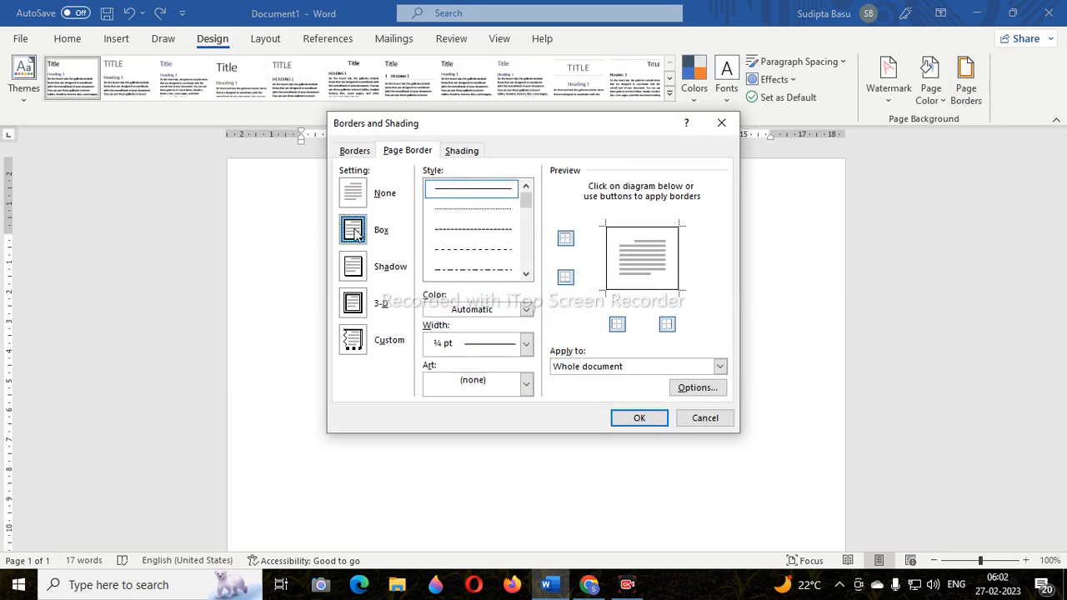
{"action": "left_click", "coordinate": [526, 273]}
{"action": "left_click", "coordinate": [526, 274]}
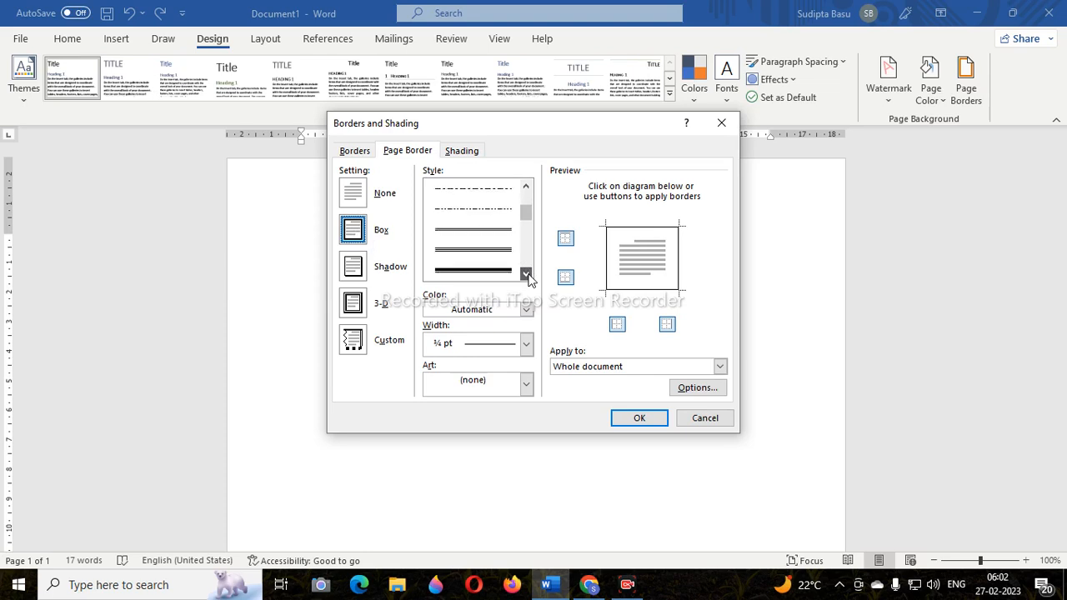
{"action": "left_click", "coordinate": [526, 274]}
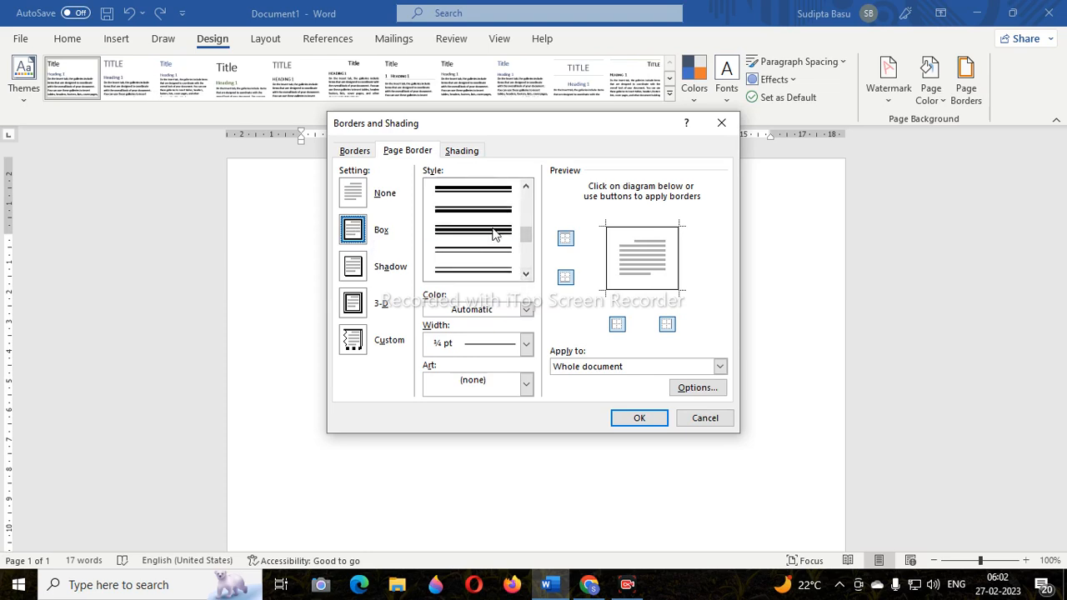
{"action": "left_click", "coordinate": [472, 271]}
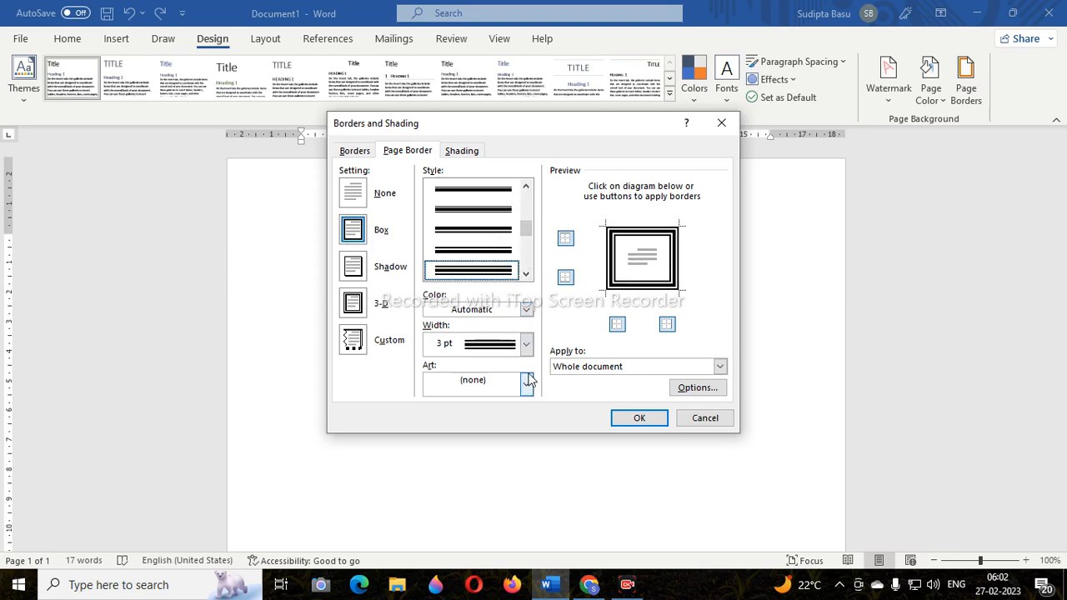
Color the page border dark blue and apply it to the whole document.
{"action": "left_click", "coordinate": [526, 310]}
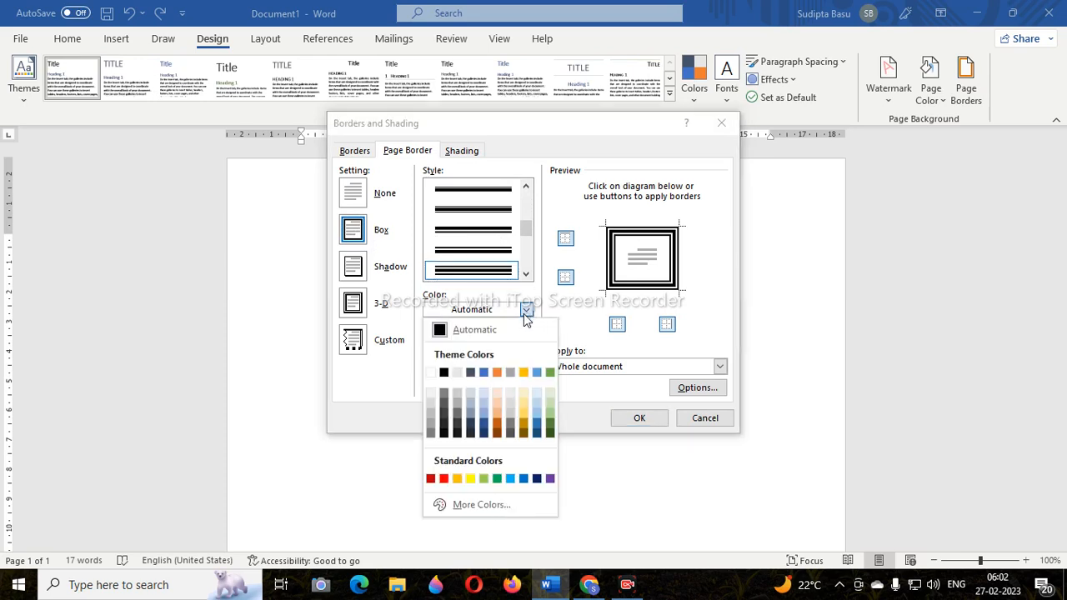
{"action": "left_click", "coordinate": [537, 478]}
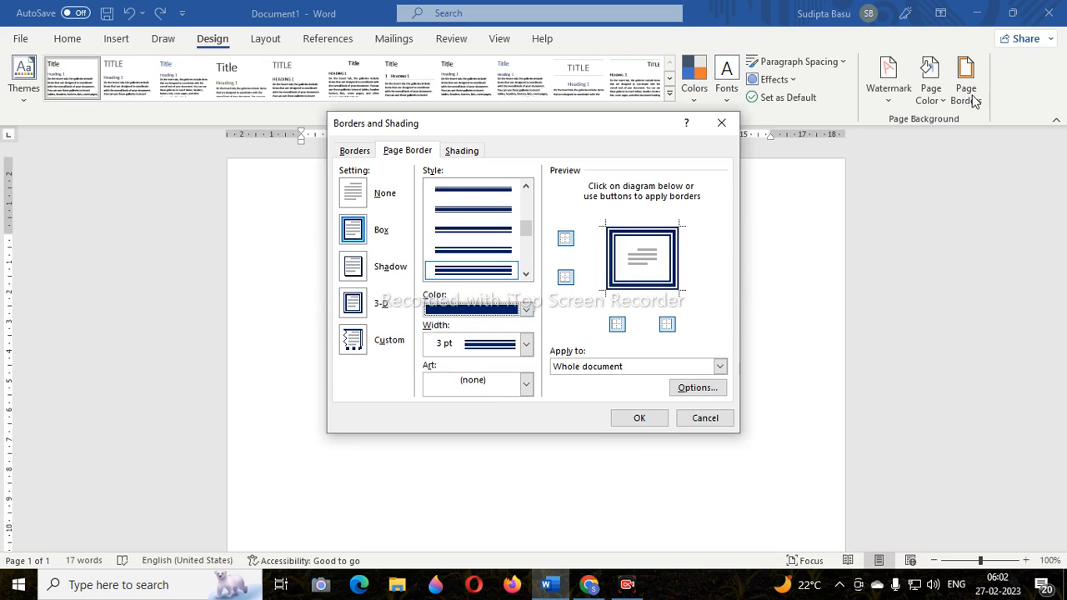
{"action": "left_click", "coordinate": [635, 419]}
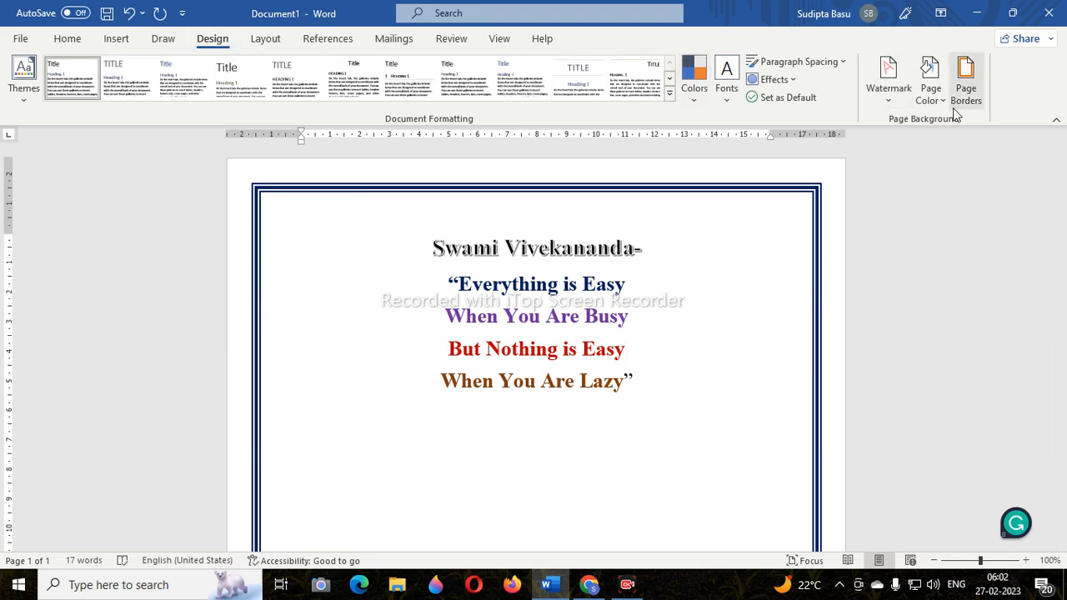
{"action": "scroll", "coordinate": [742, 257], "scroll_direction": "down", "scroll_amount": 1}
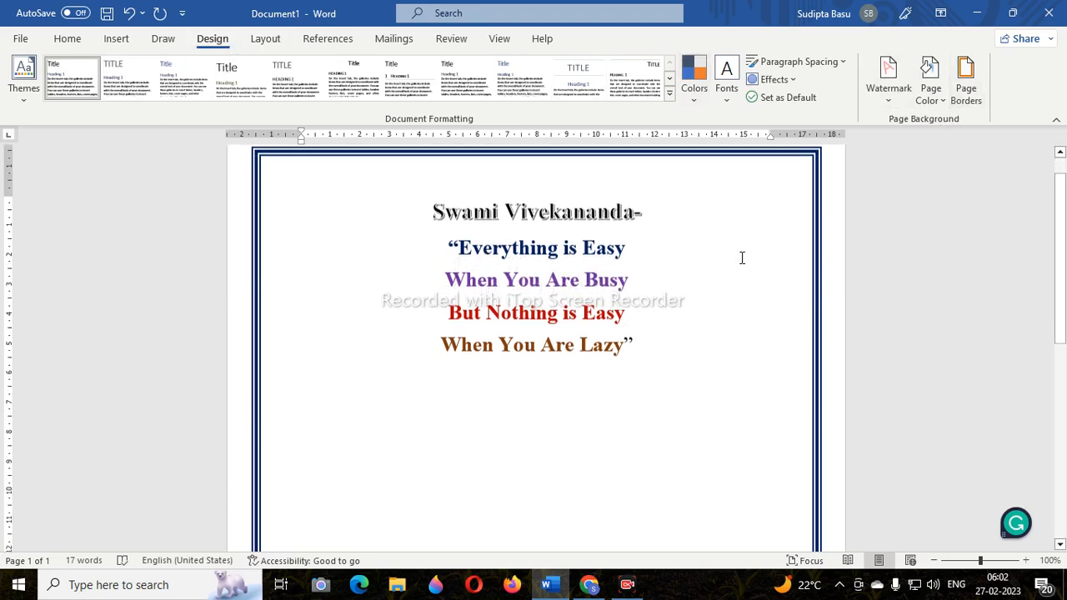
{"action": "scroll", "coordinate": [742, 258], "scroll_direction": "up", "scroll_amount": 1}
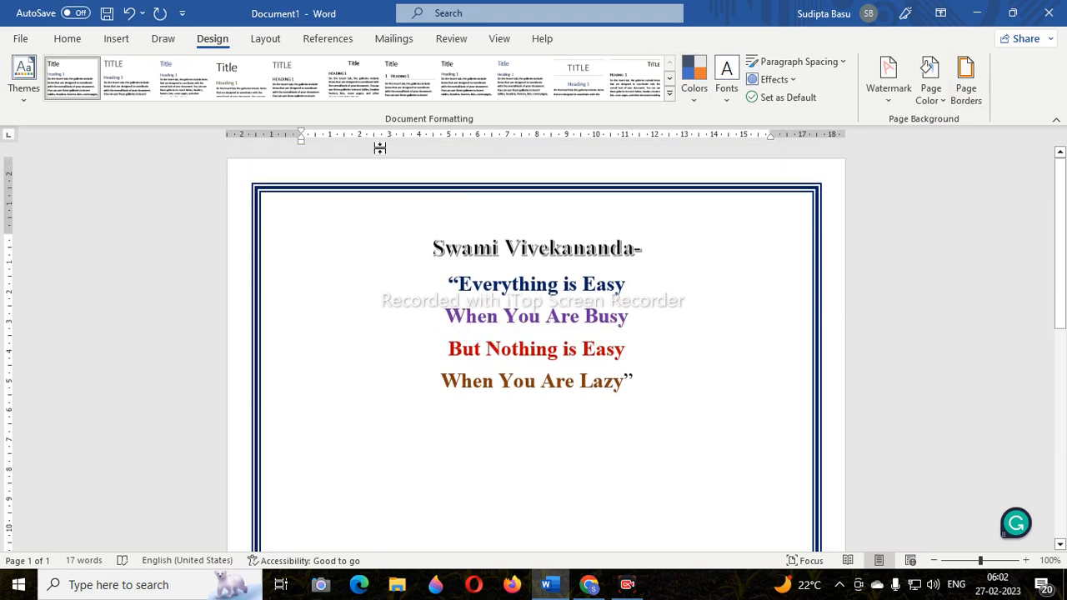
Insert a centered page number at the bottom of the page in the Plain Number 2 style, and return to the body text.
{"action": "left_click", "coordinate": [117, 39]}
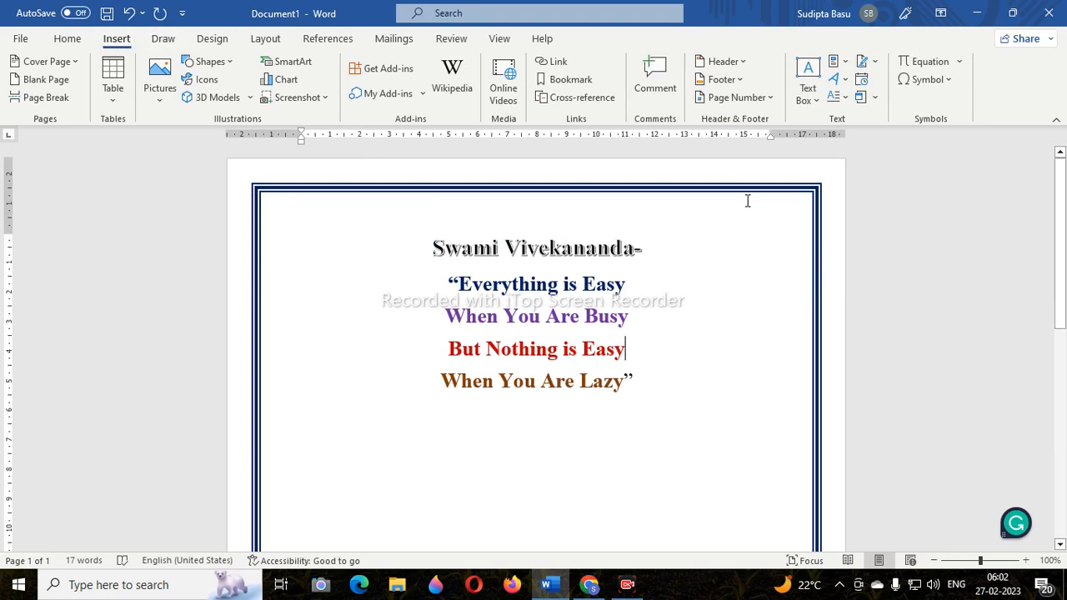
{"action": "scroll", "coordinate": [698, 271], "scroll_direction": "down", "scroll_amount": 8}
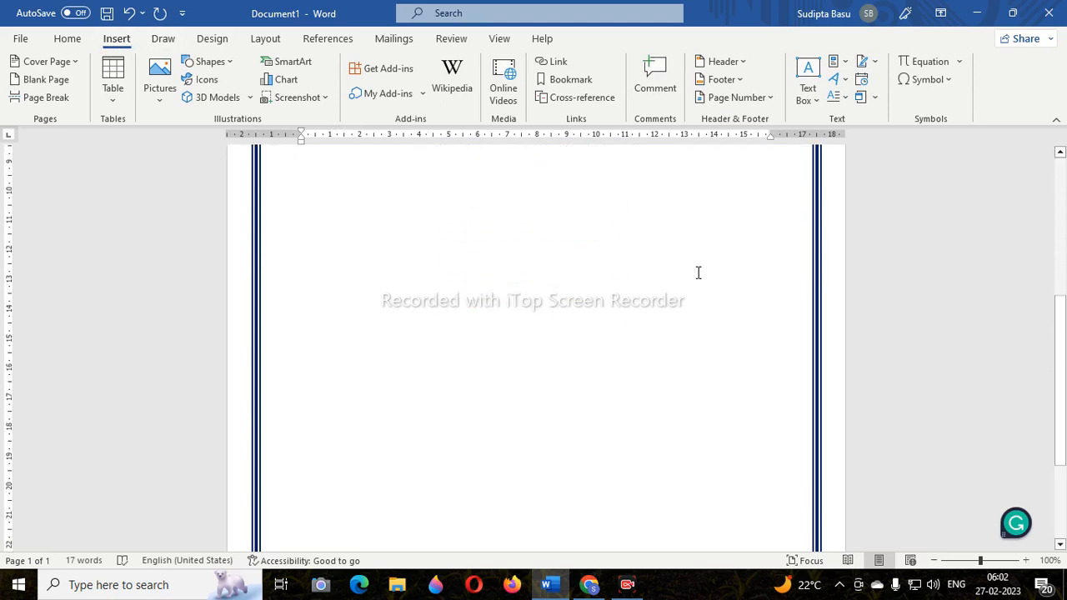
{"action": "scroll", "coordinate": [699, 273], "scroll_direction": "down", "scroll_amount": 2}
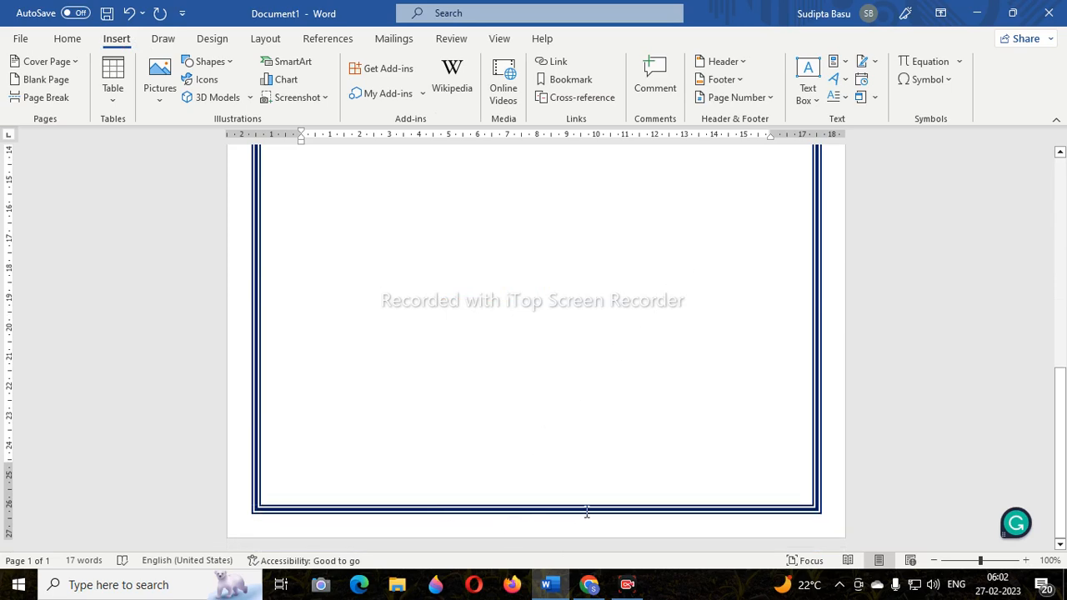
{"action": "scroll", "coordinate": [585, 515], "scroll_direction": "up", "scroll_amount": 10}
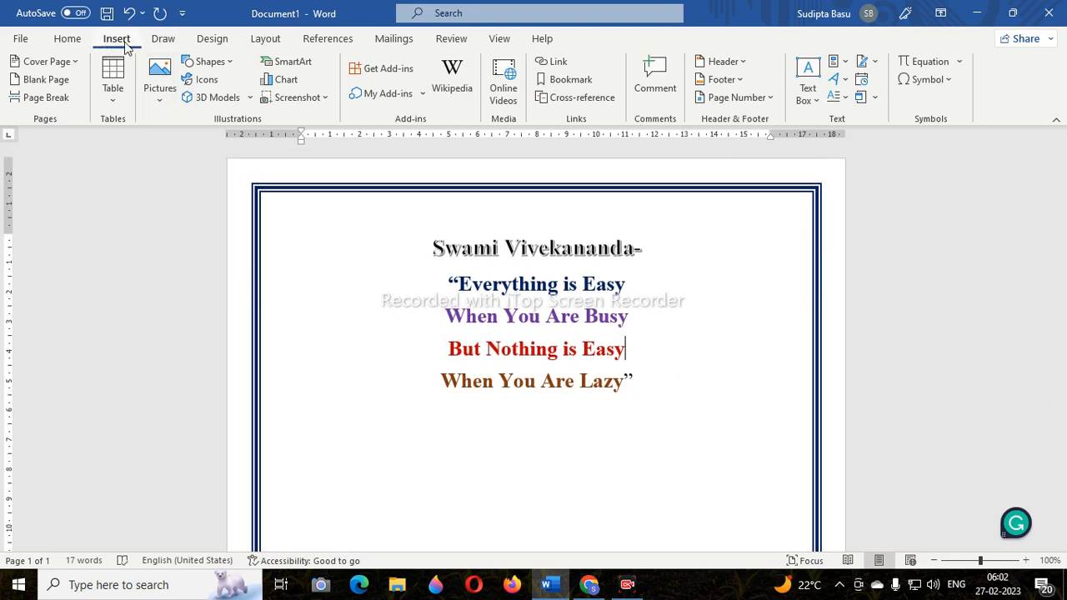
{"action": "left_click", "coordinate": [734, 99]}
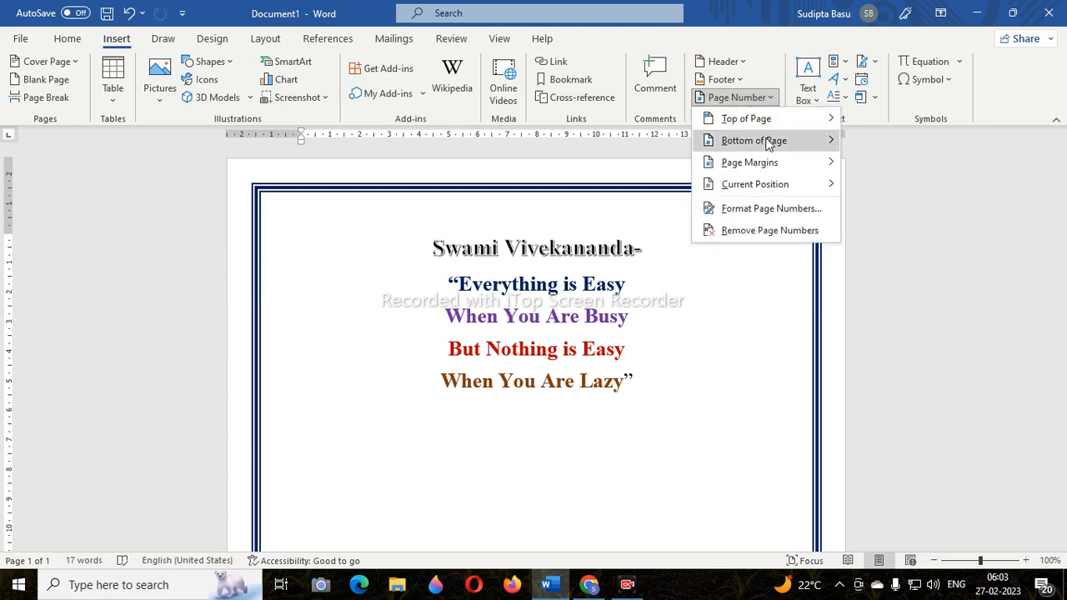
{"action": "mouse_move", "coordinate": [769, 146]}
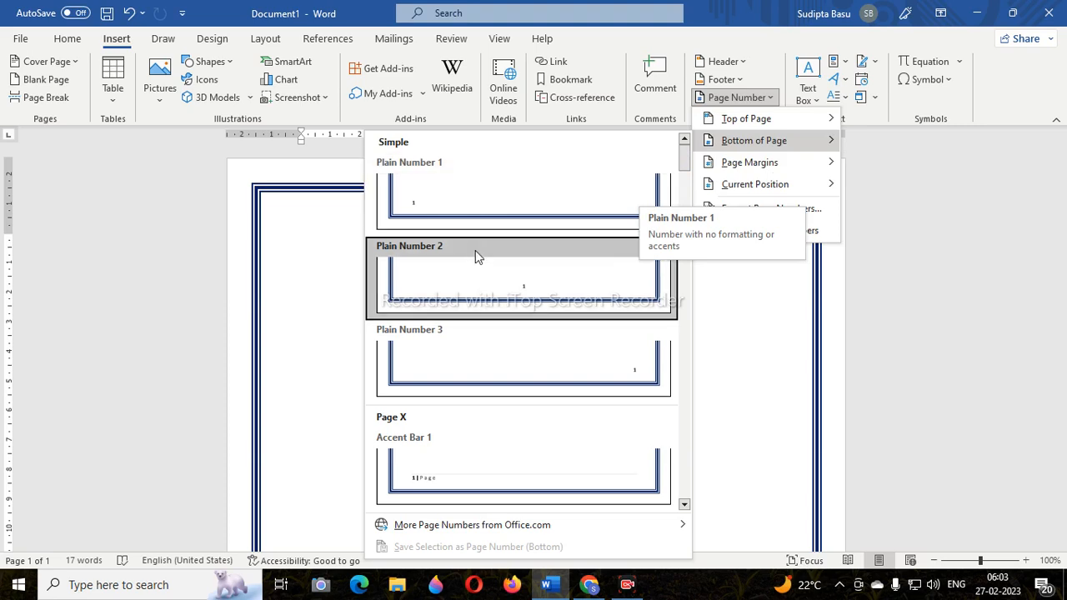
{"action": "left_click", "coordinate": [522, 287]}
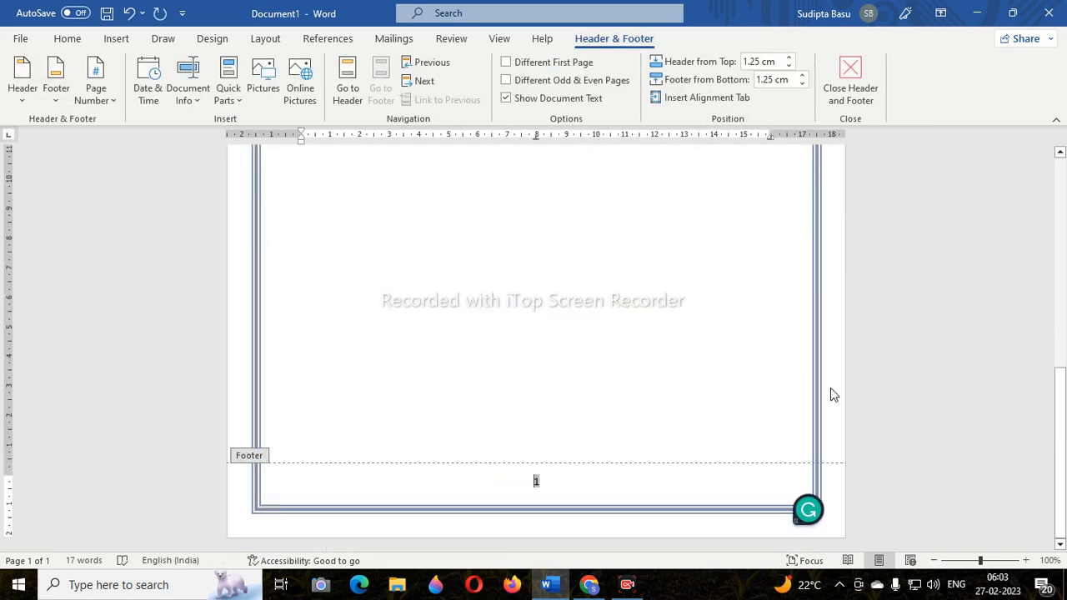
{"action": "double_click", "coordinate": [708, 346]}
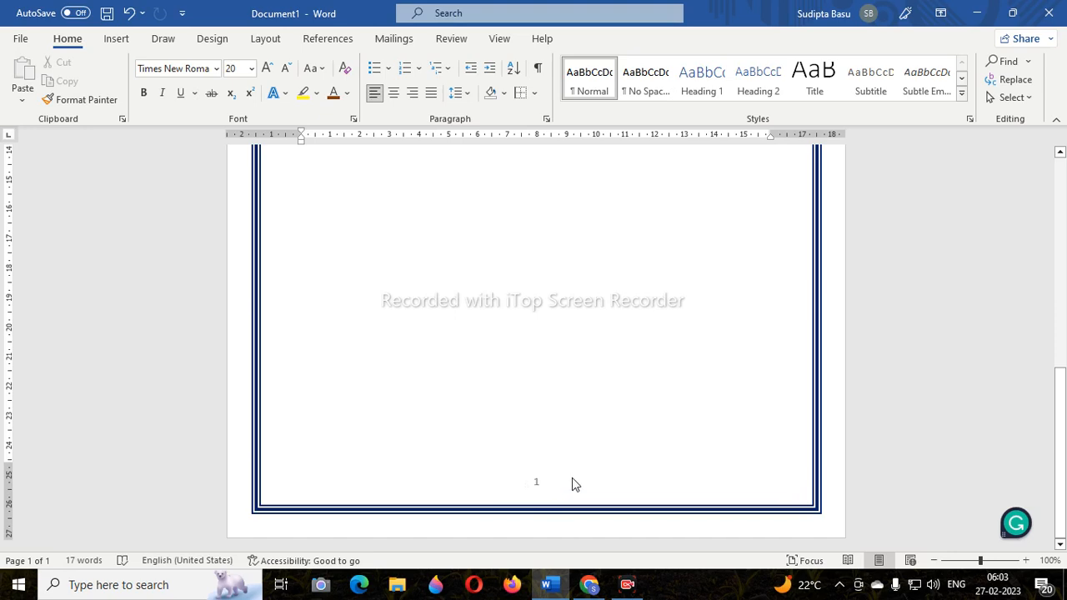
{"action": "scroll", "coordinate": [572, 465], "scroll_direction": "up", "scroll_amount": 5}
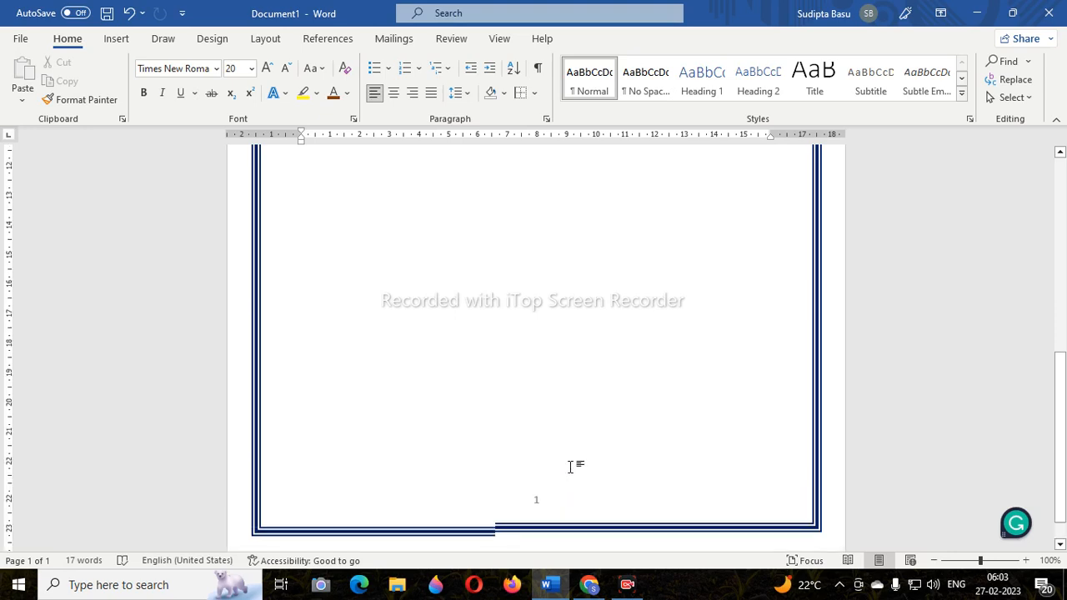
{"action": "scroll", "coordinate": [571, 450], "scroll_direction": "up", "scroll_amount": 4}
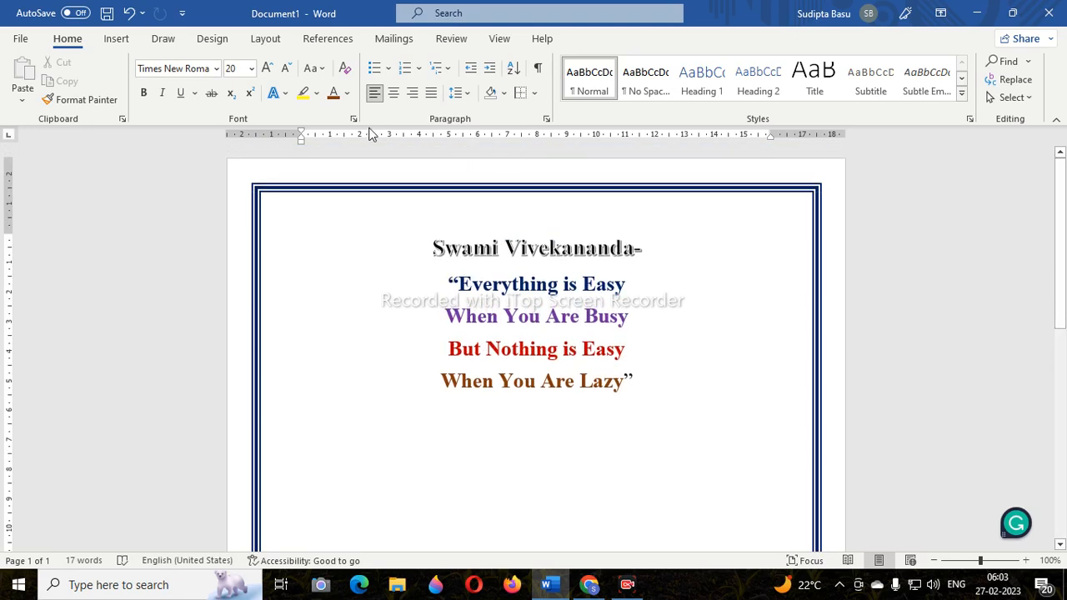
Add an empty centered line below the quote's last line, “When You Are Lazy”.
{"action": "left_click", "coordinate": [118, 39]}
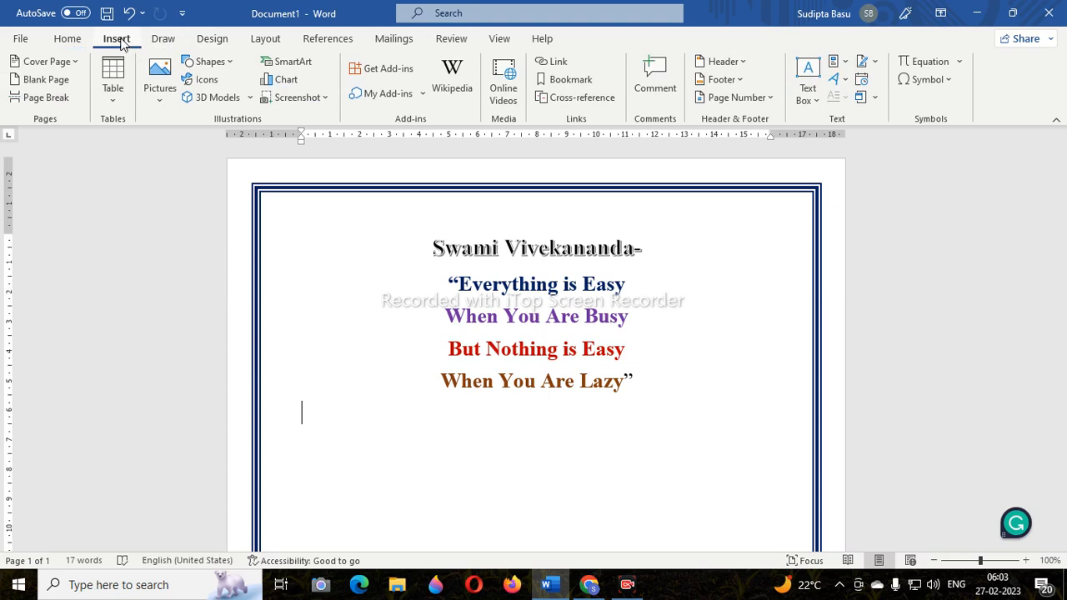
{"action": "left_click", "coordinate": [845, 81]}
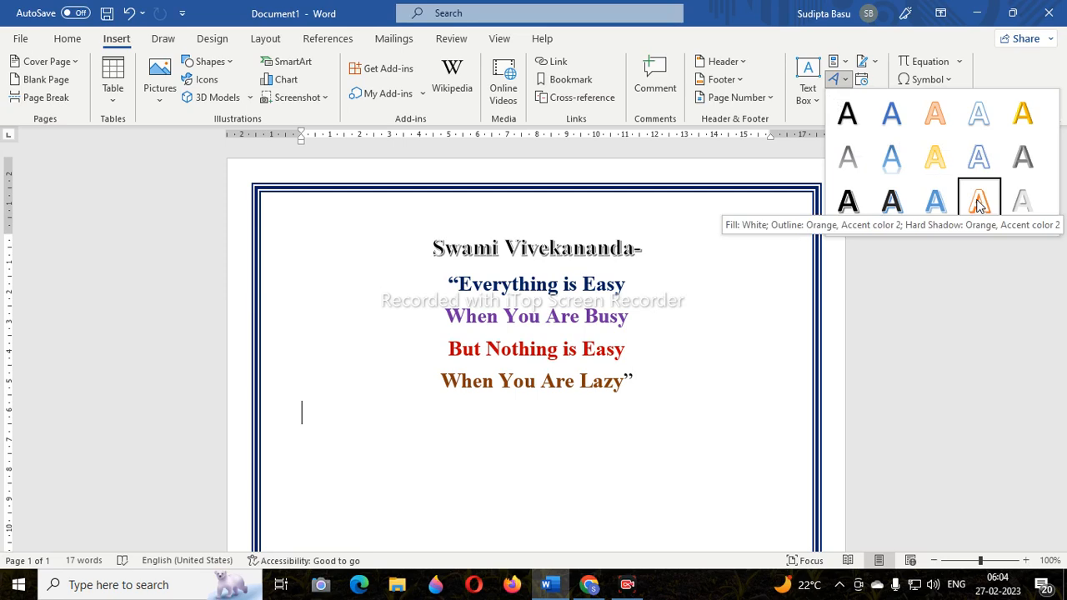
{"action": "left_click", "coordinate": [653, 382]}
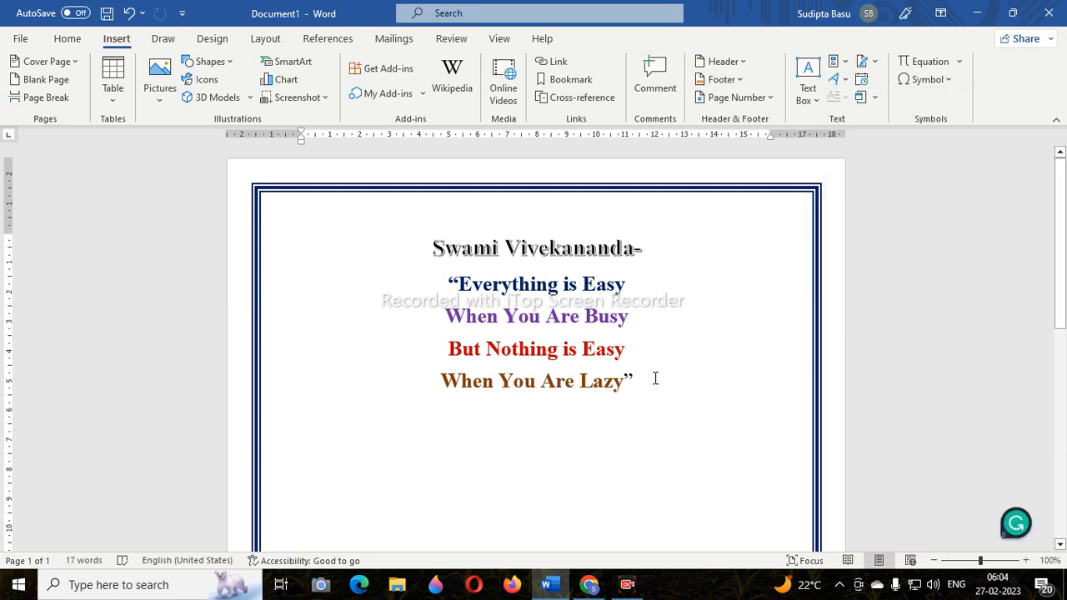
{"action": "key", "text": "ctrl+z"}
{"action": "type", "text": "\\"}
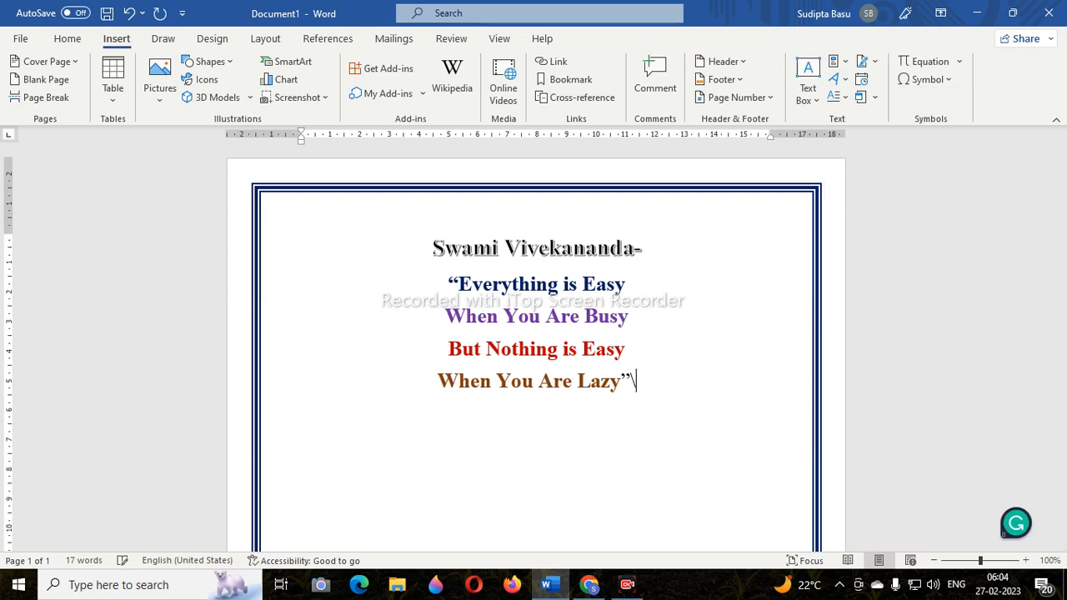
{"action": "key", "text": "BackSpace"}
{"action": "key", "text": "Return"}
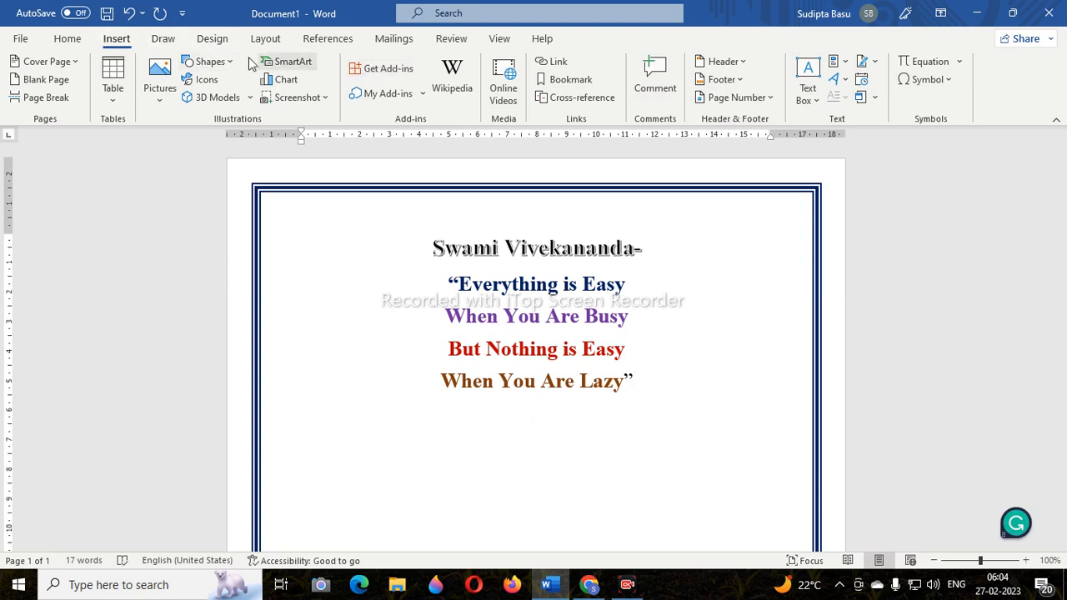
Insert WordArt in the black style with a blue shadow below the quote, reading “Jadavpur Sammilita Balika”.
{"action": "left_click", "coordinate": [836, 84]}
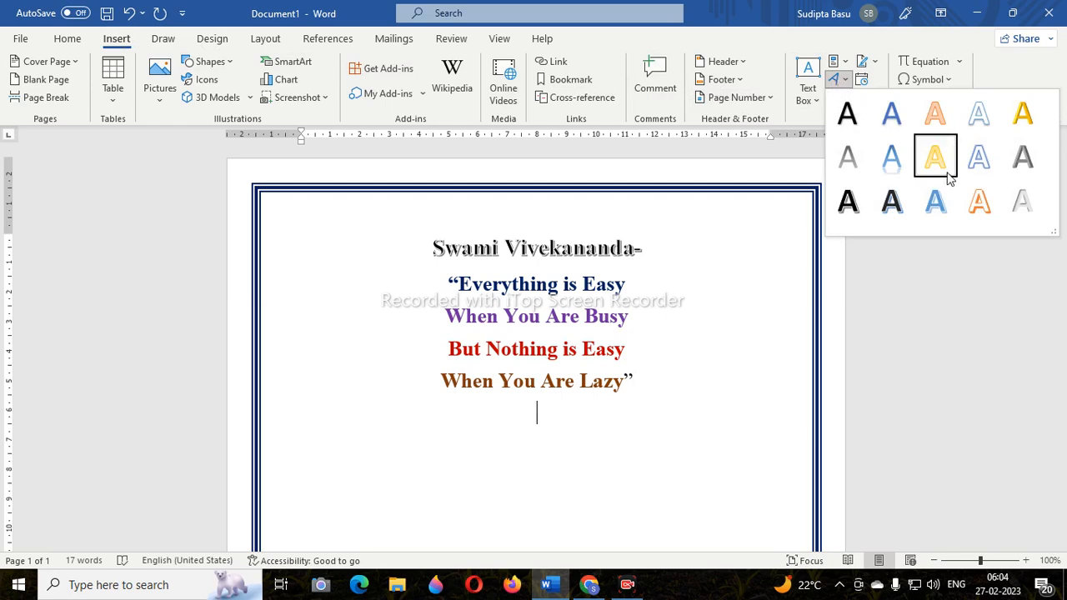
{"action": "left_click", "coordinate": [891, 201]}
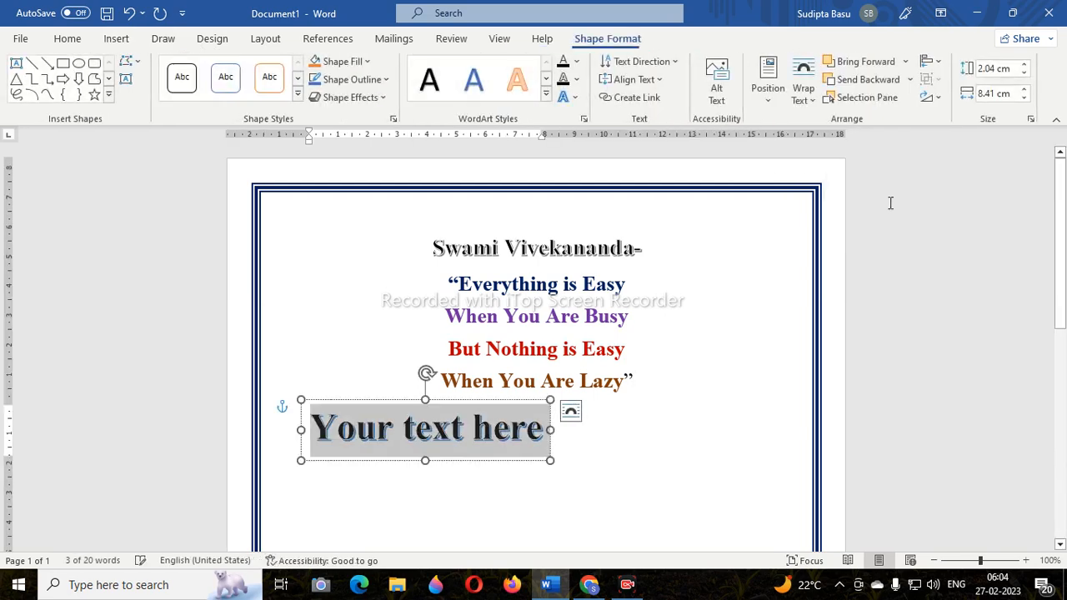
{"action": "left_click", "coordinate": [338, 432]}
{"action": "left_click_drag", "start_coordinate": [311, 431], "coordinate": [515, 442]}
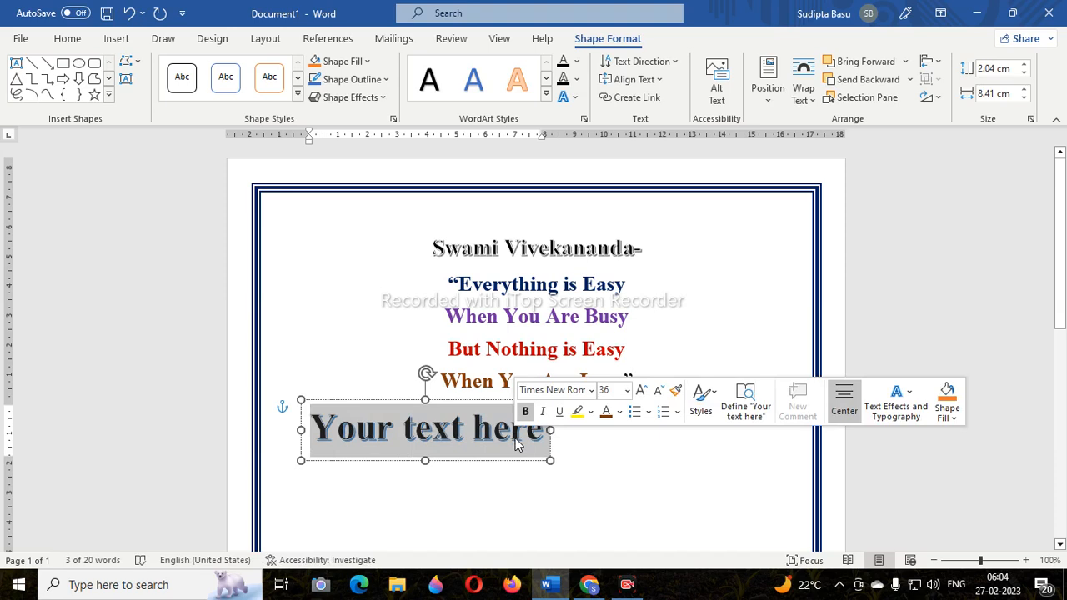
{"action": "type", "text": "ja"}
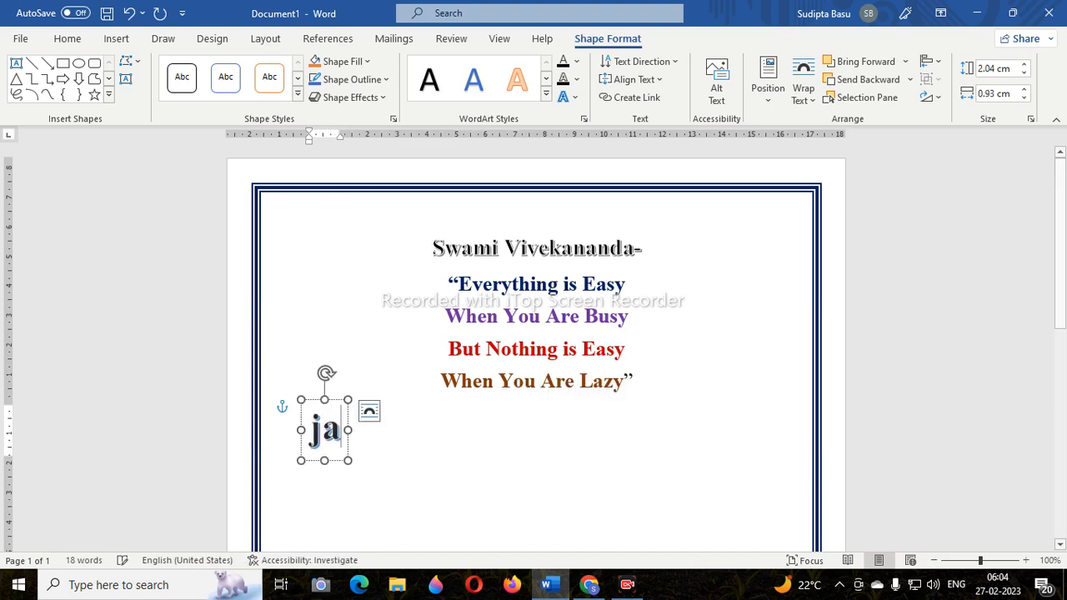
{"action": "type", "text": "dav"}
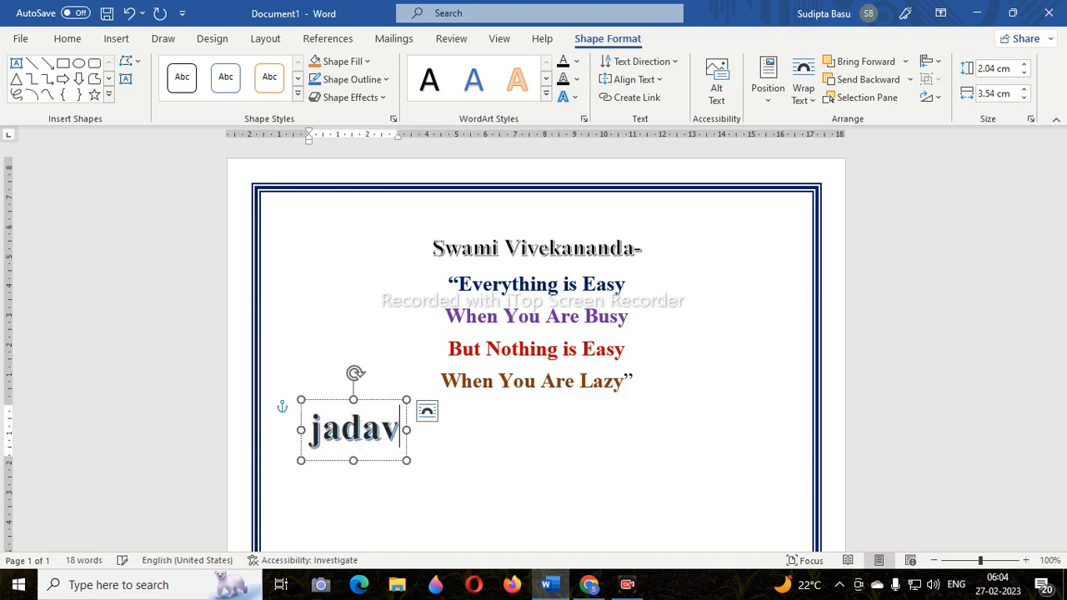
{"action": "type", "text": "pur "}
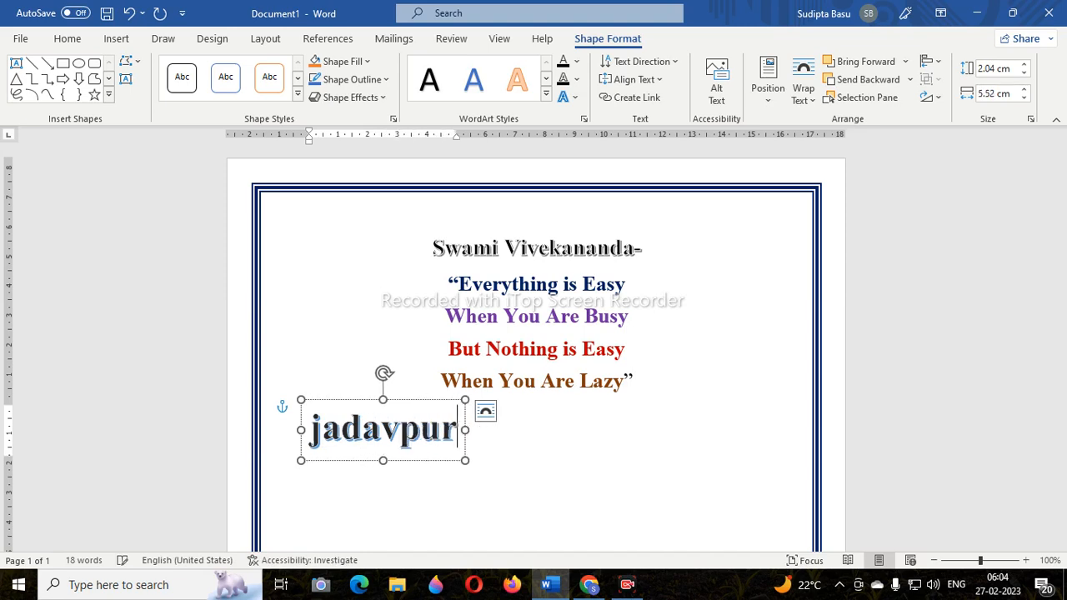
{"action": "type", "text": "S"}
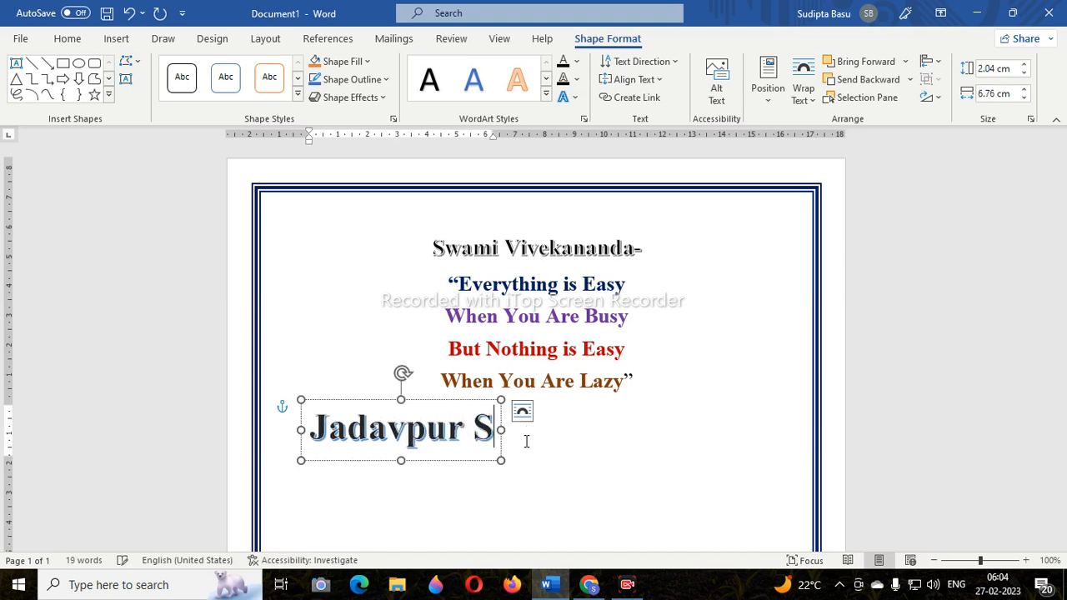
{"action": "type", "text": "ammil"}
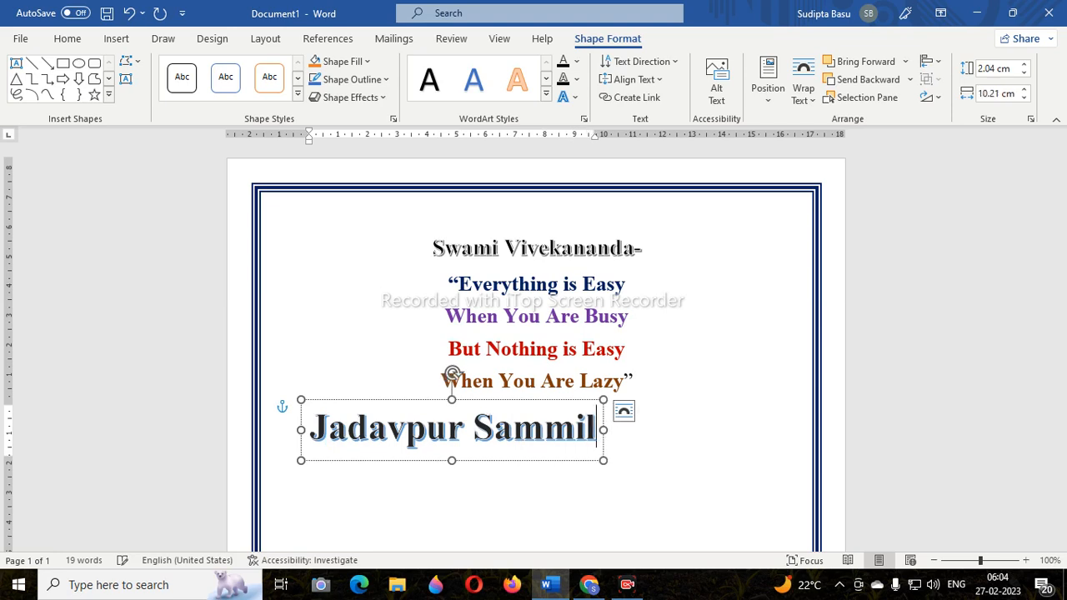
{"action": "type", "text": "ita"}
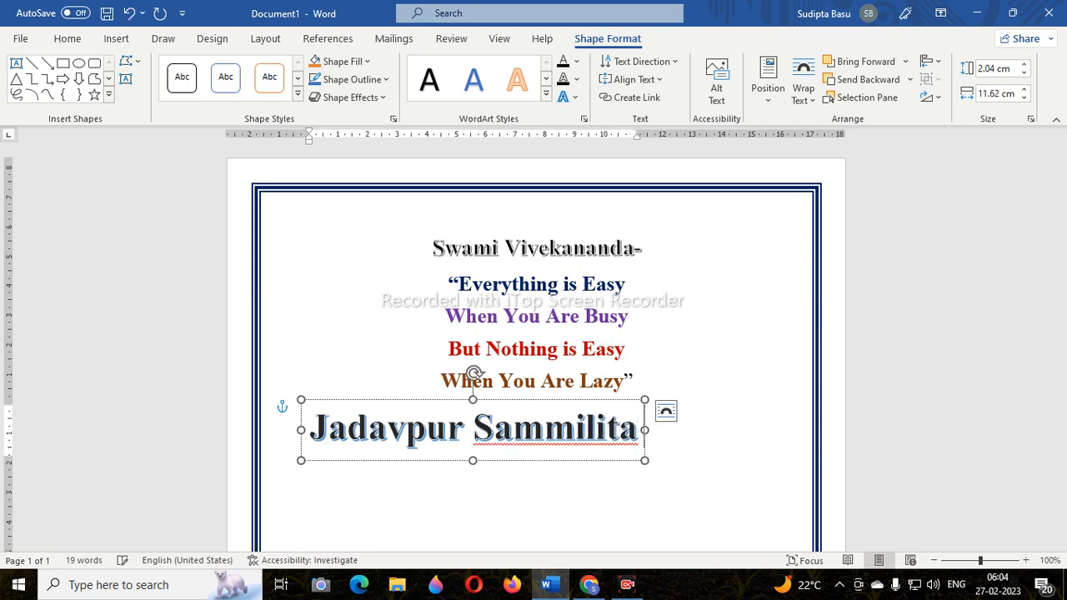
{"action": "type", "text": " Balika"}
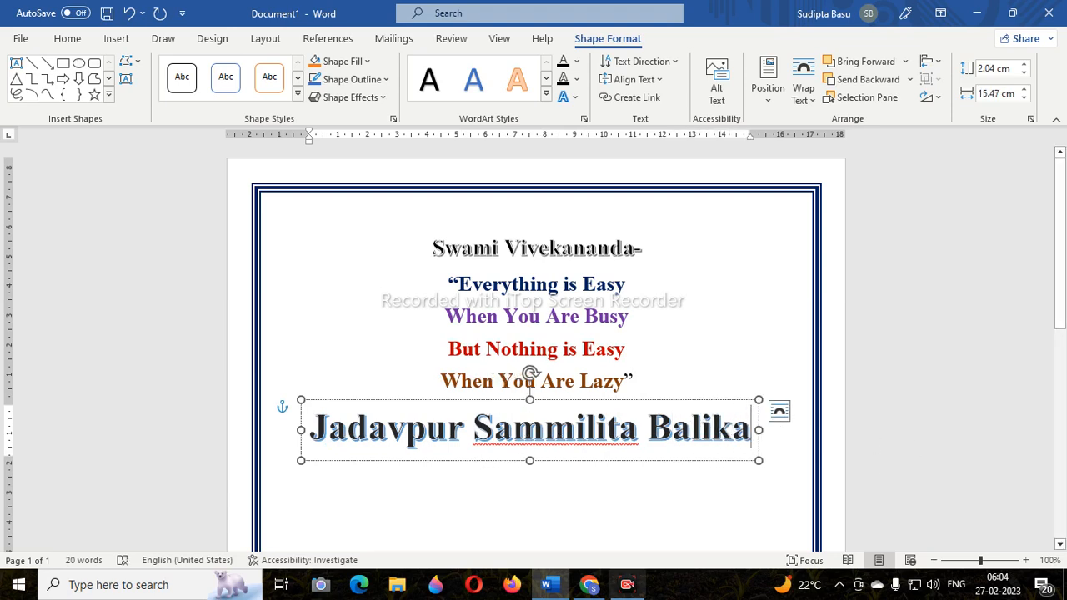
Set the font size of the whole WordArt caption to 20.
{"action": "left_click_drag", "start_coordinate": [312, 428], "coordinate": [755, 448]}
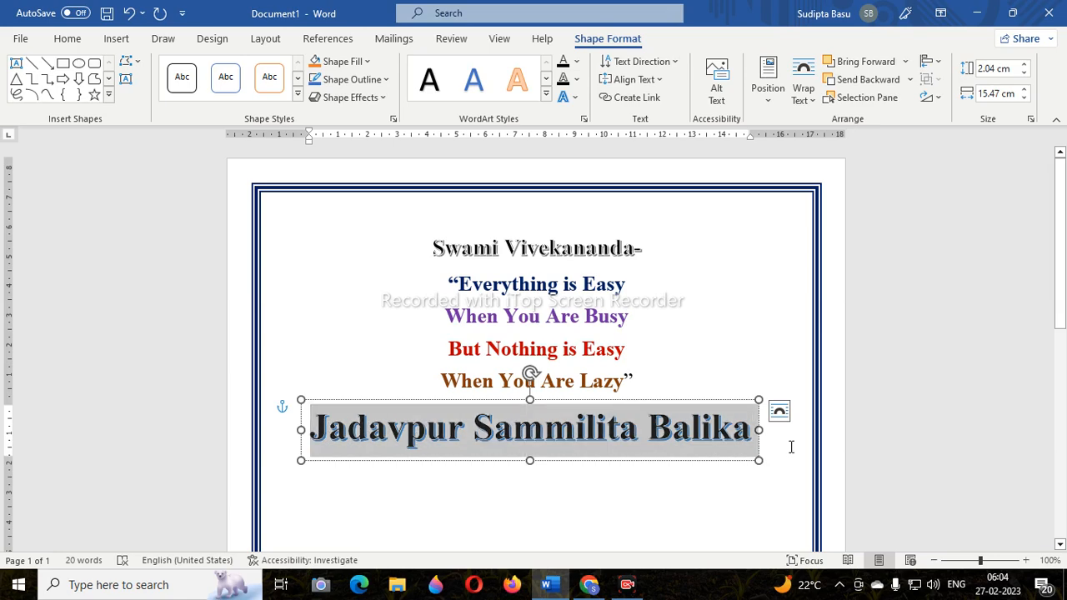
{"action": "left_click", "coordinate": [64, 40]}
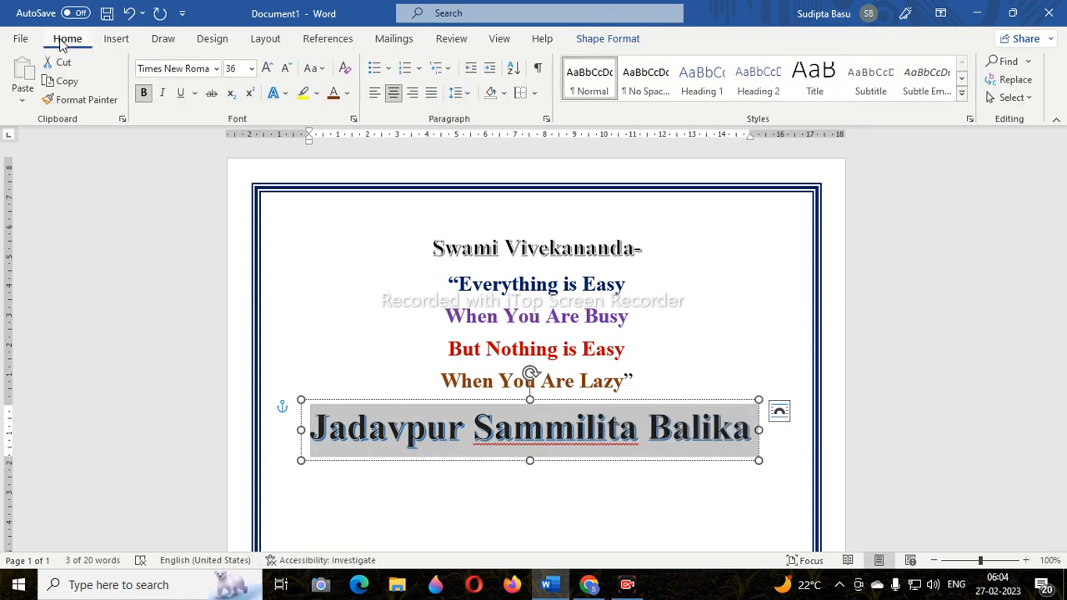
{"action": "left_click", "coordinate": [251, 69]}
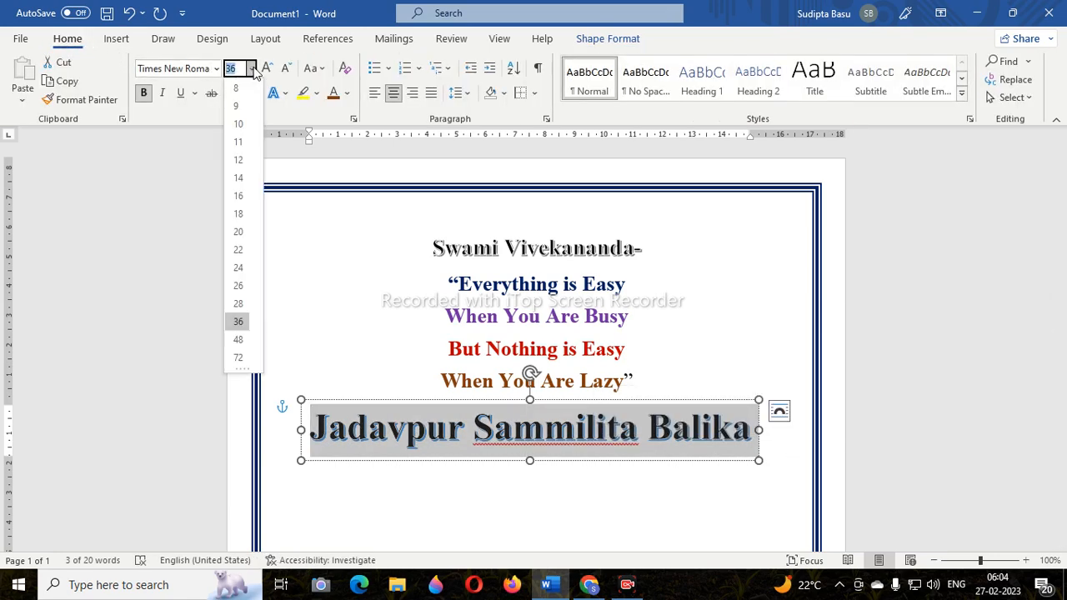
{"action": "left_click", "coordinate": [239, 232]}
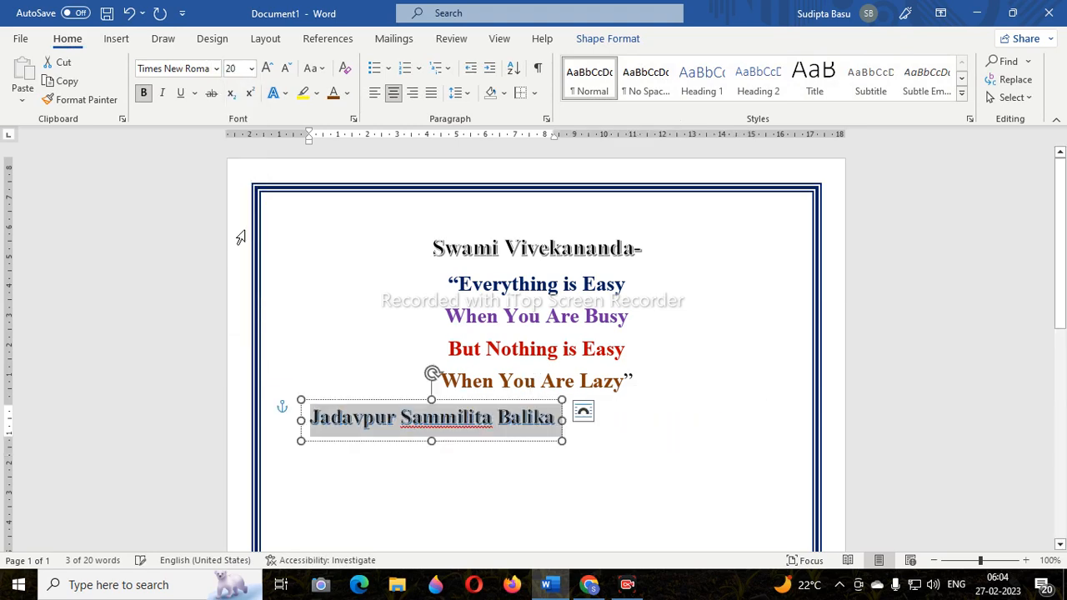
Complete the WordArt caption by adding “Vidyalaya” after “Balika”.
{"action": "left_click", "coordinate": [520, 433]}
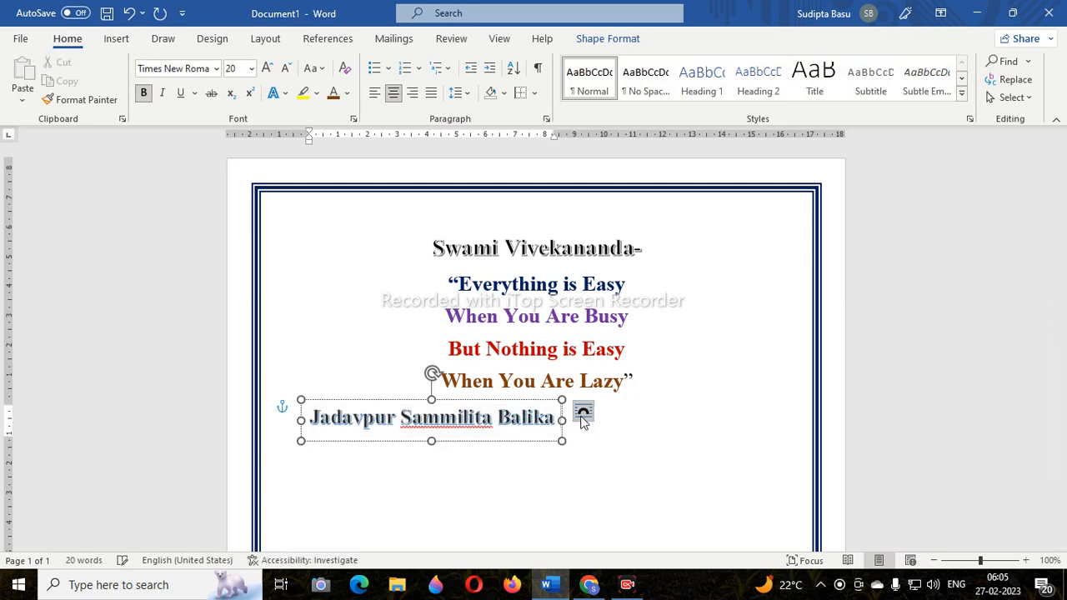
{"action": "type", "text": "V"}
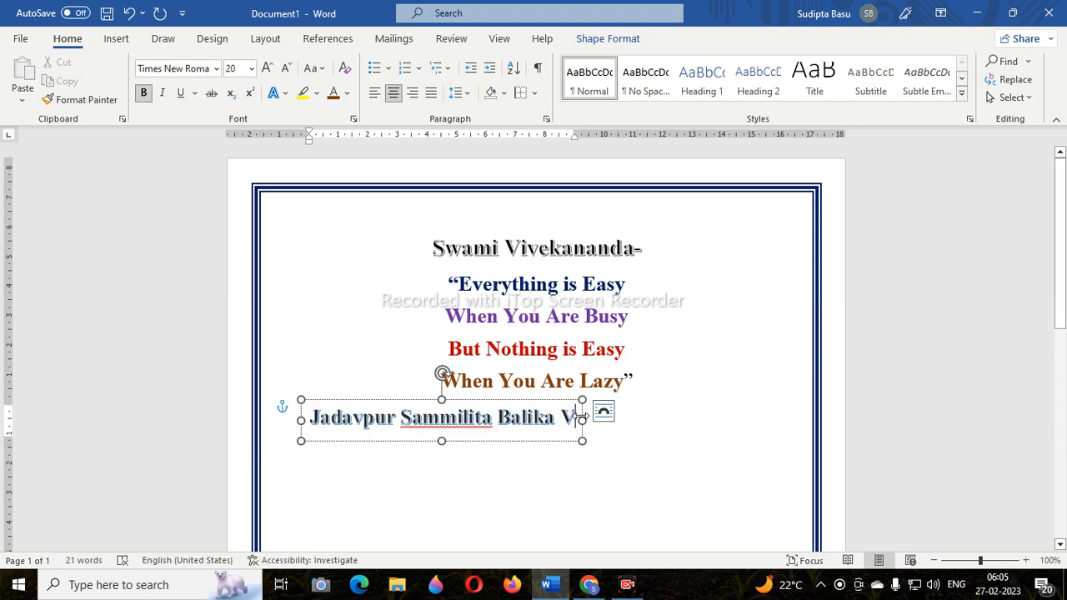
{"action": "type", "text": "i"}
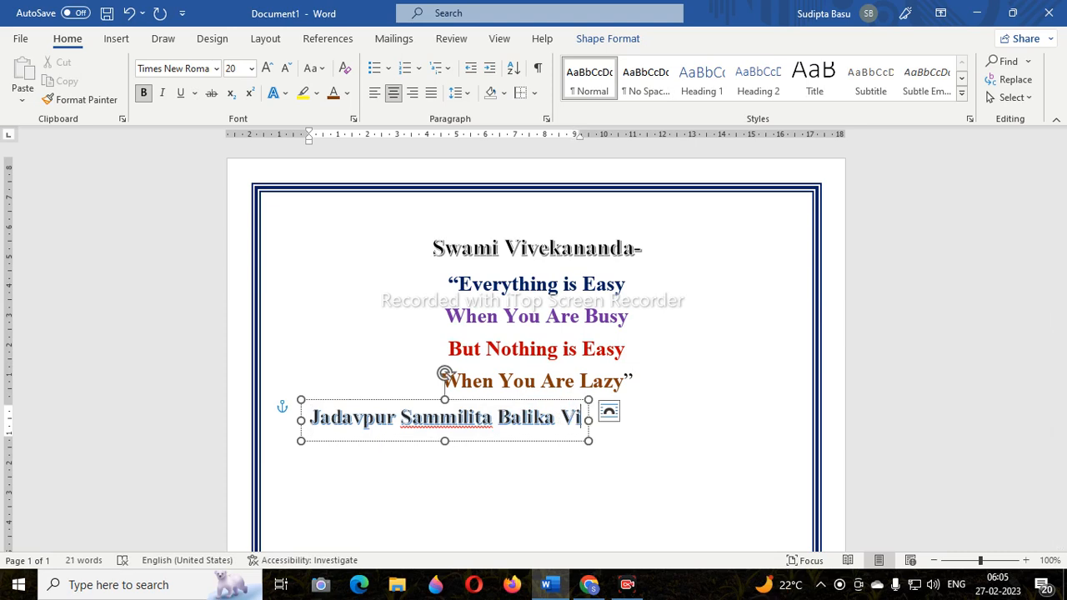
{"action": "type", "text": "d"}
{"action": "type", "text": "y"}
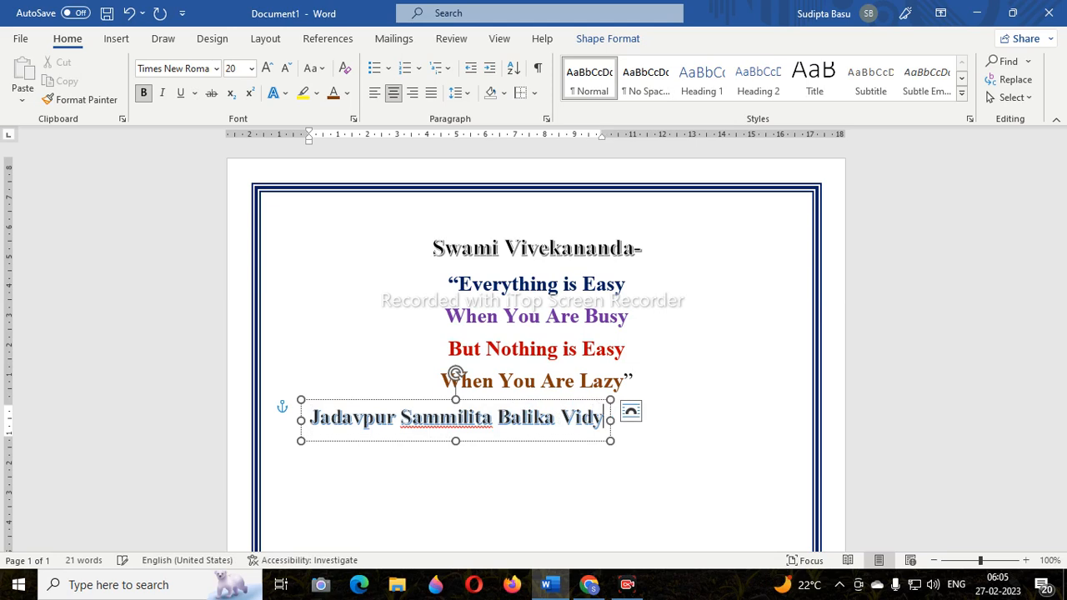
{"action": "type", "text": "alaya"}
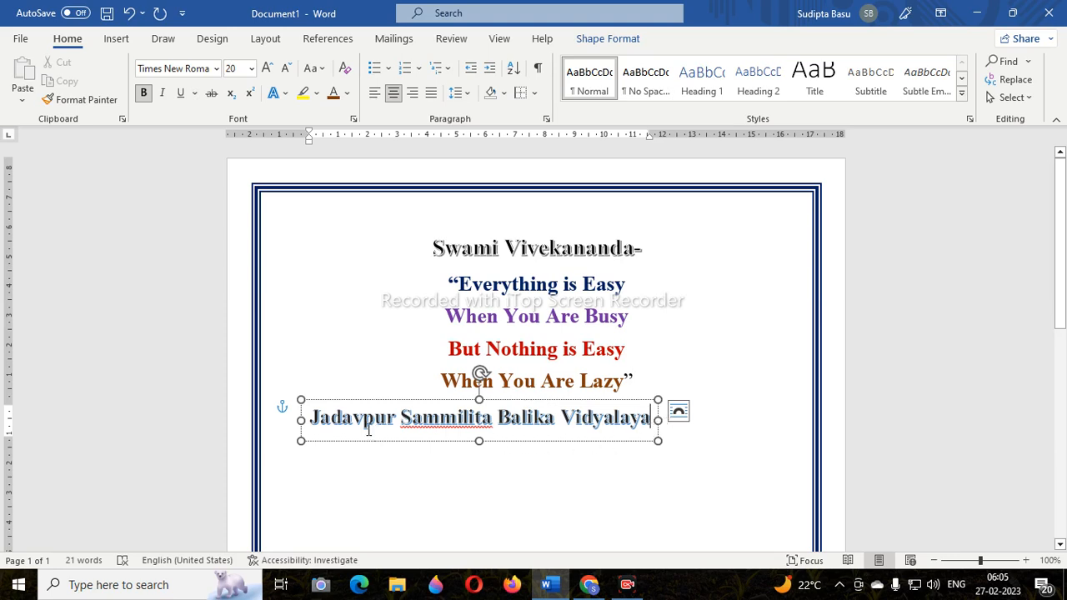
Make the WordArt caption's box wider and shorter, and move it further down below the quote.
{"action": "left_click_drag", "start_coordinate": [313, 420], "coordinate": [693, 430]}
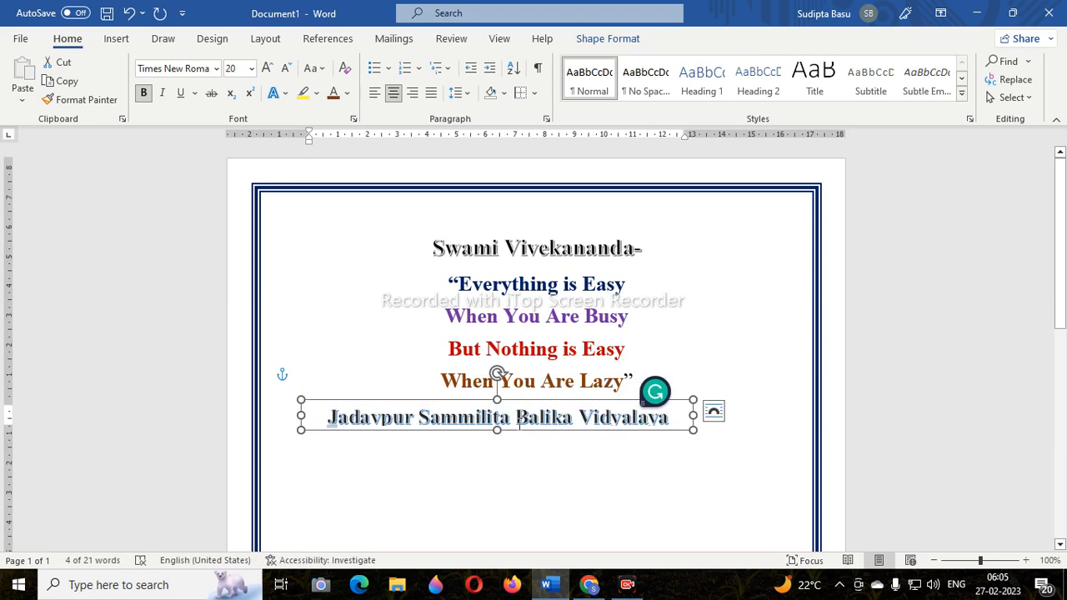
{"action": "left_click_drag", "start_coordinate": [580, 408], "coordinate": [597, 498]}
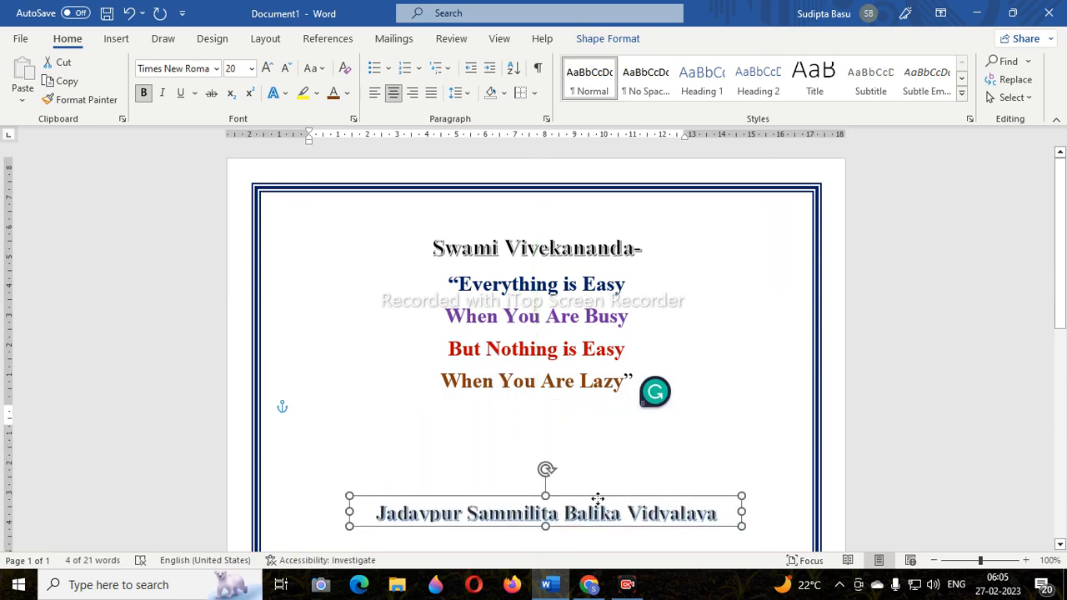
{"action": "left_click", "coordinate": [638, 443]}
{"action": "left_click", "coordinate": [572, 512]}
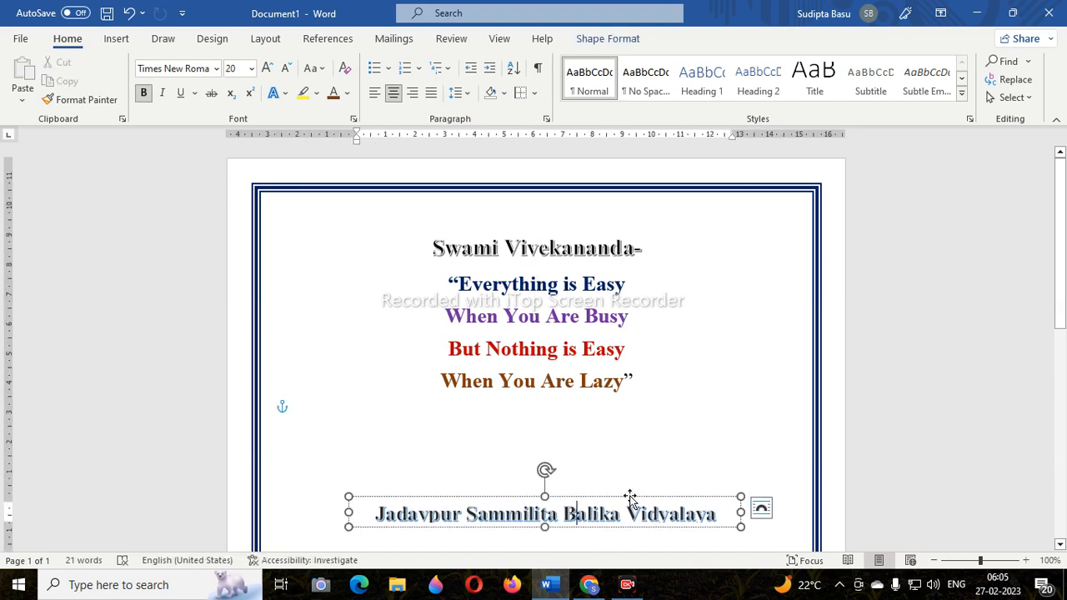
Try the WordArt caption above the “Swami Vivekananda-” line, and move it back to just below “When You Are Lazy”.
{"action": "left_click_drag", "start_coordinate": [631, 497], "coordinate": [619, 206]}
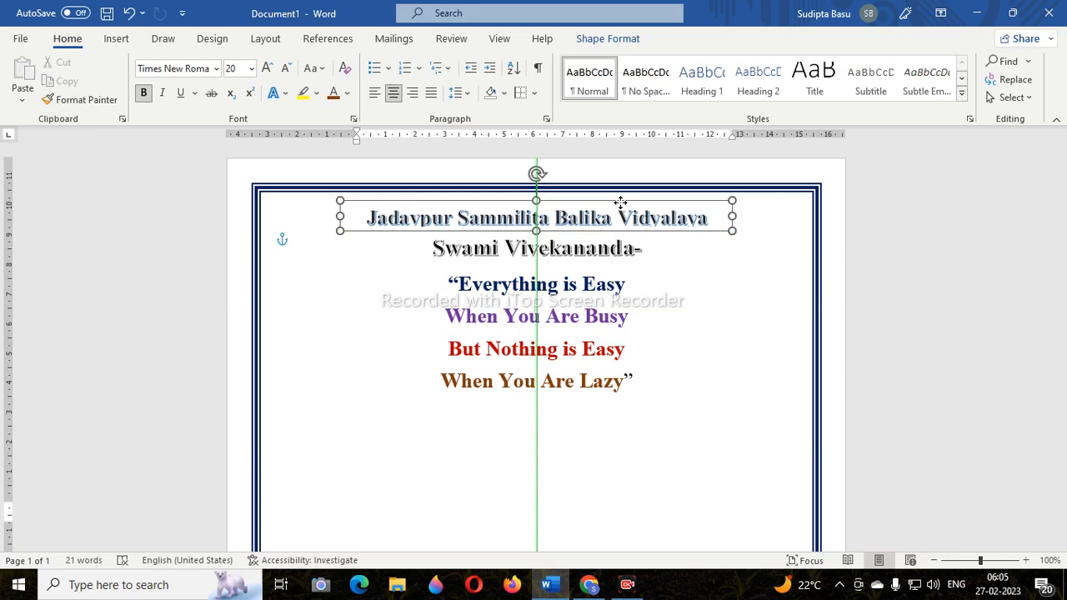
{"action": "left_click", "coordinate": [692, 299]}
{"action": "left_click", "coordinate": [394, 223]}
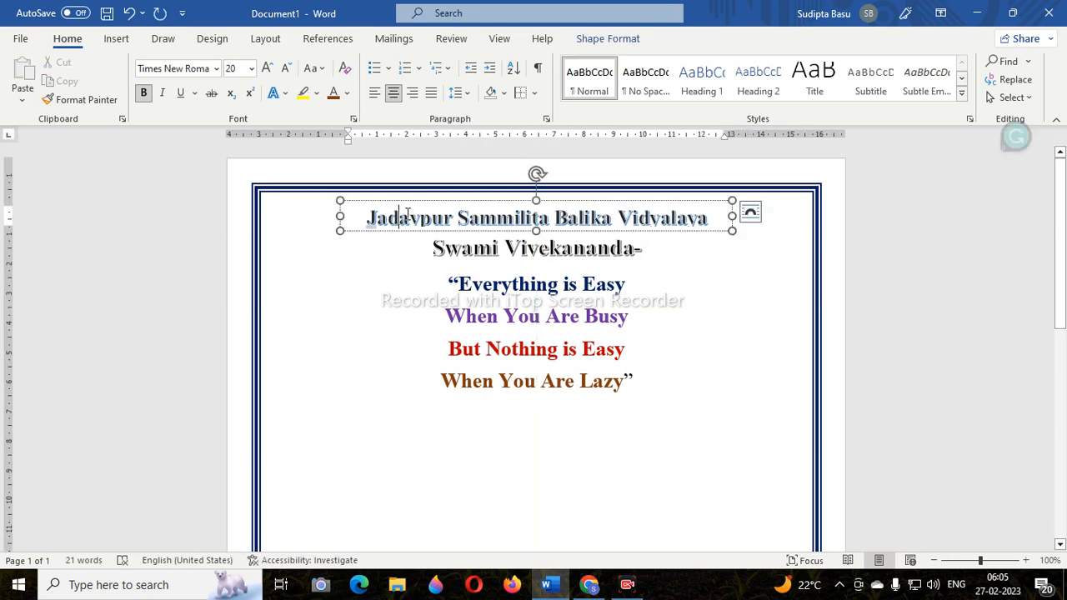
{"action": "left_click_drag", "start_coordinate": [413, 203], "coordinate": [438, 414]}
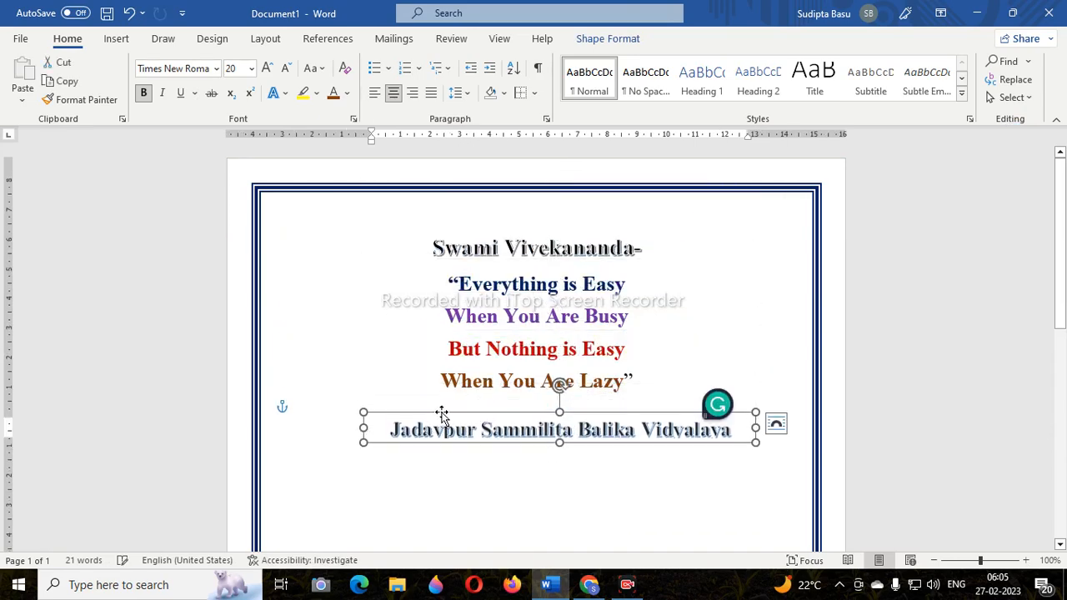
{"action": "left_click", "coordinate": [504, 94]}
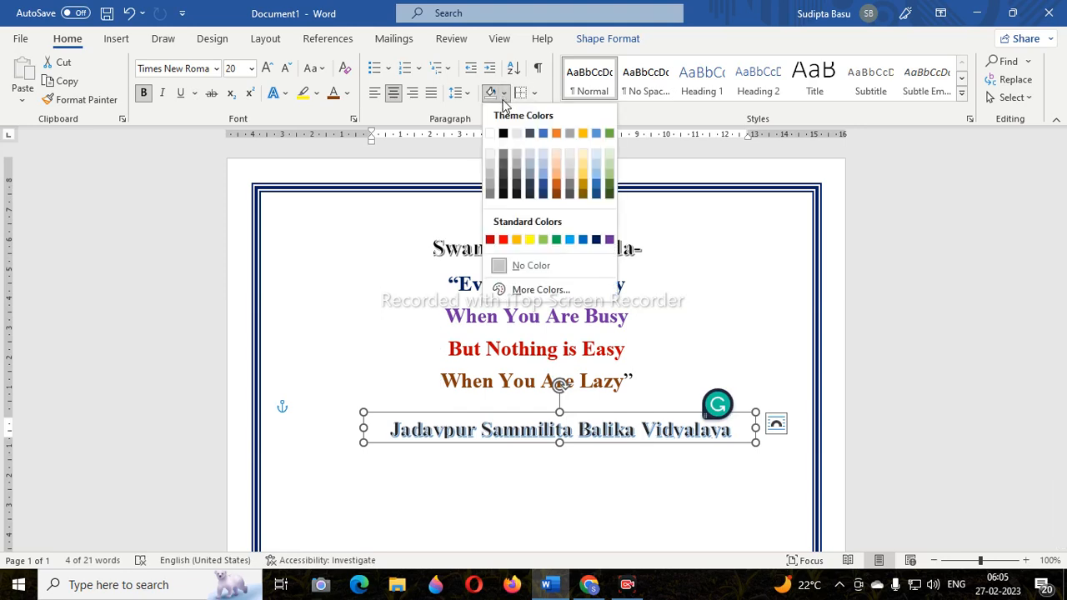
{"action": "left_click", "coordinate": [514, 265]}
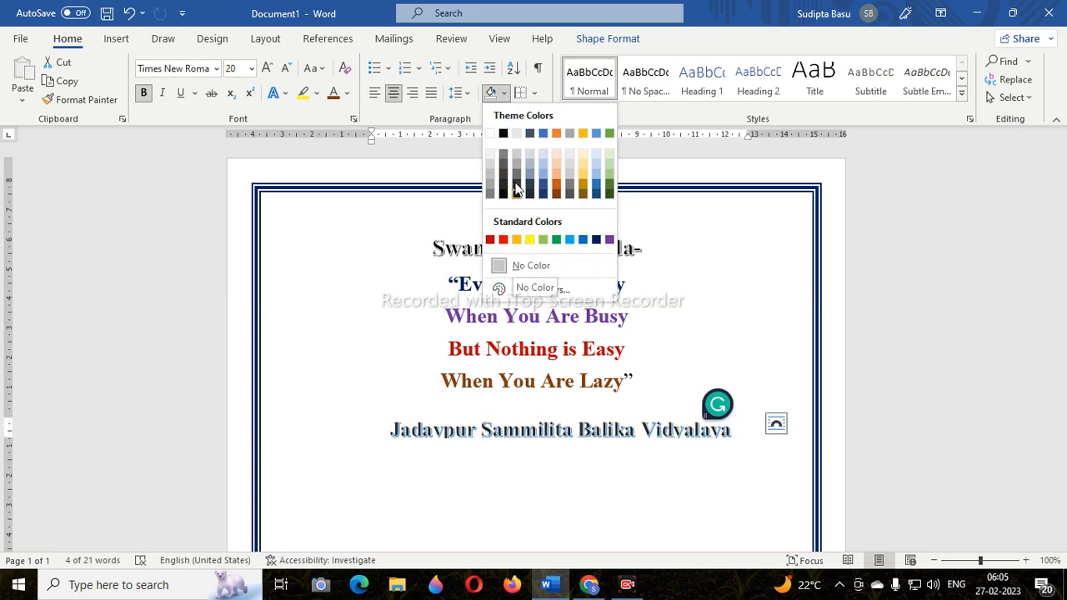
{"action": "left_click", "coordinate": [678, 163]}
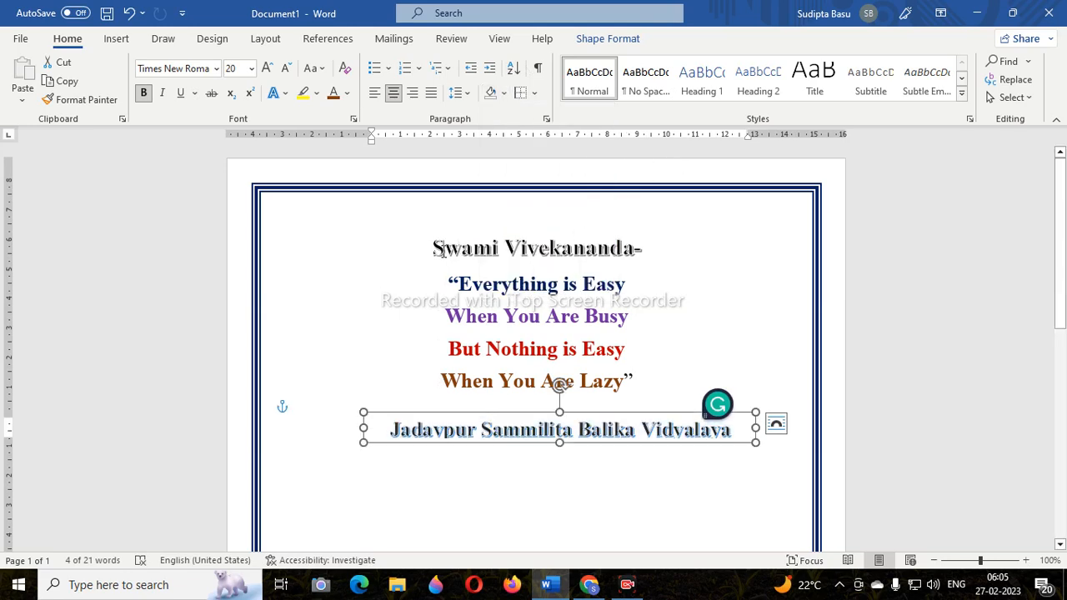
Highlight the “Swami Vivekananda-” line in yellow.
{"action": "left_click_drag", "start_coordinate": [434, 249], "coordinate": [647, 250]}
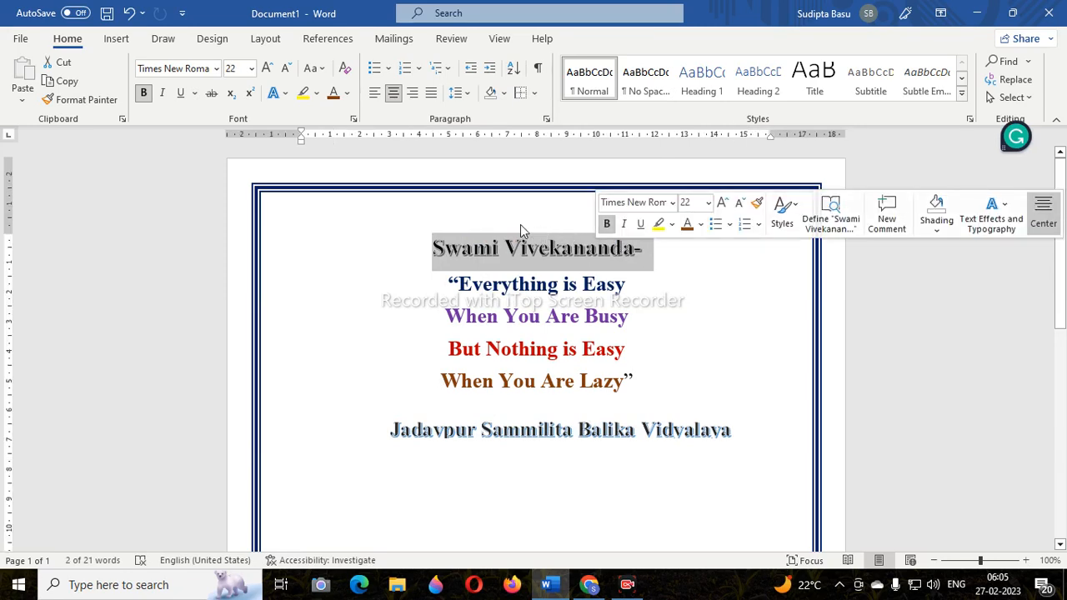
{"action": "left_click", "coordinate": [317, 95]}
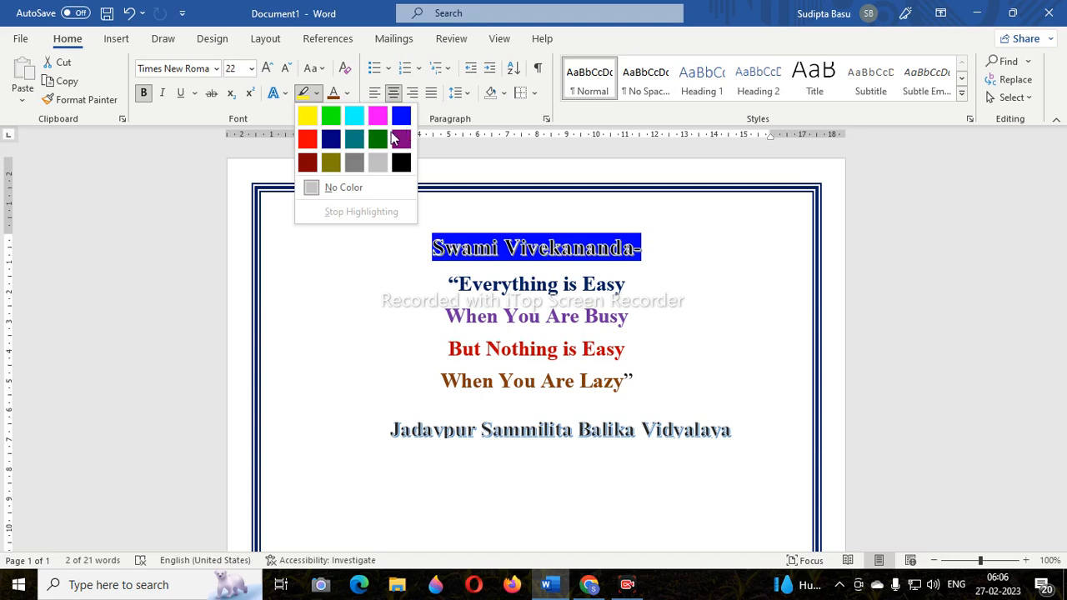
{"action": "left_click", "coordinate": [317, 119]}
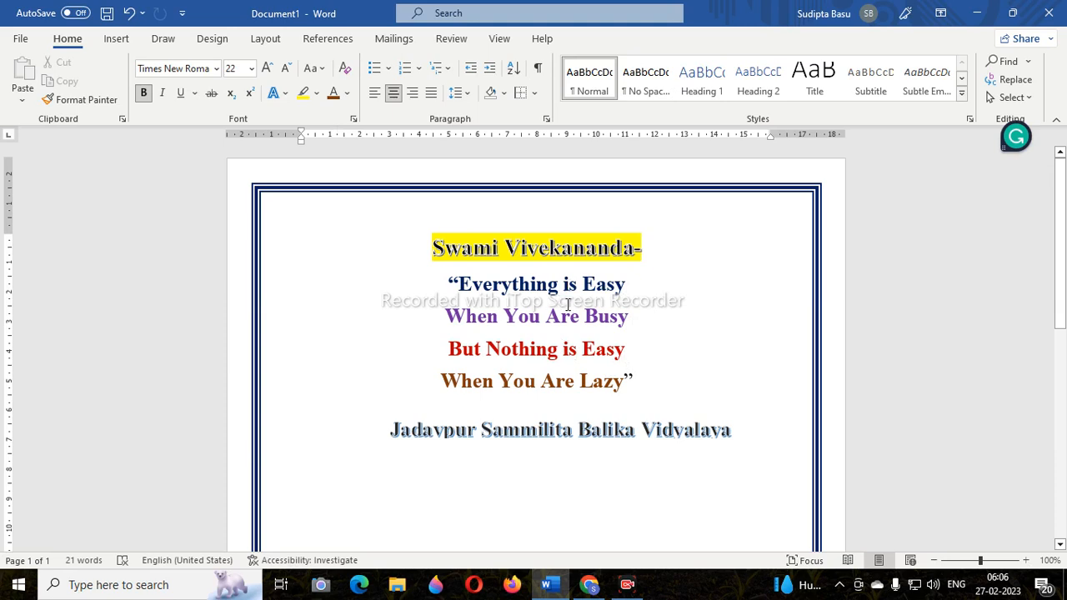
Replace all occurrences of “you” in the document with “me”.
{"action": "left_click", "coordinate": [1025, 84]}
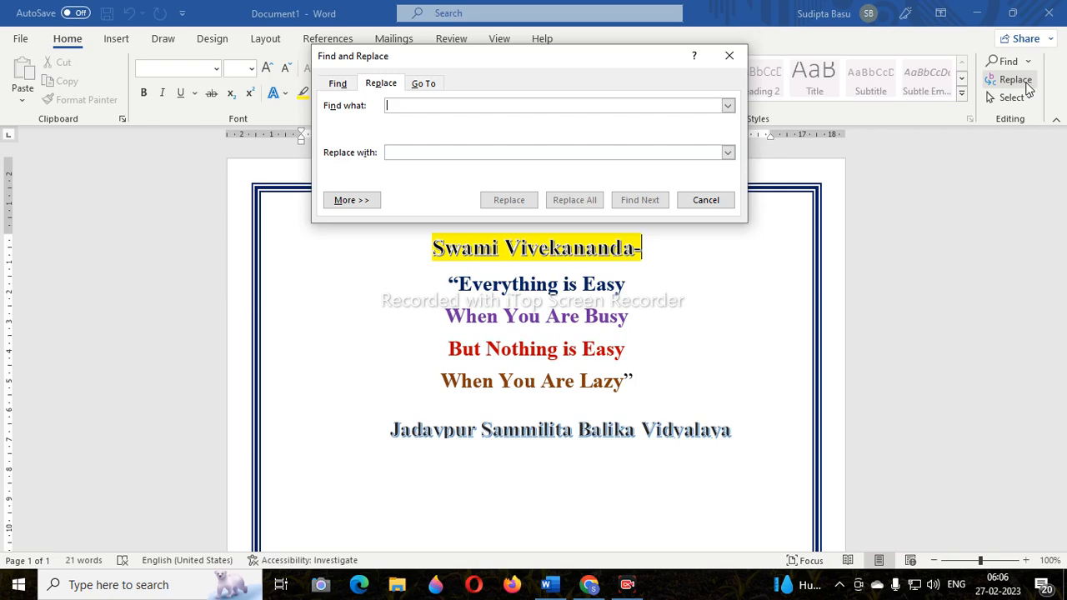
{"action": "left_click", "coordinate": [726, 58]}
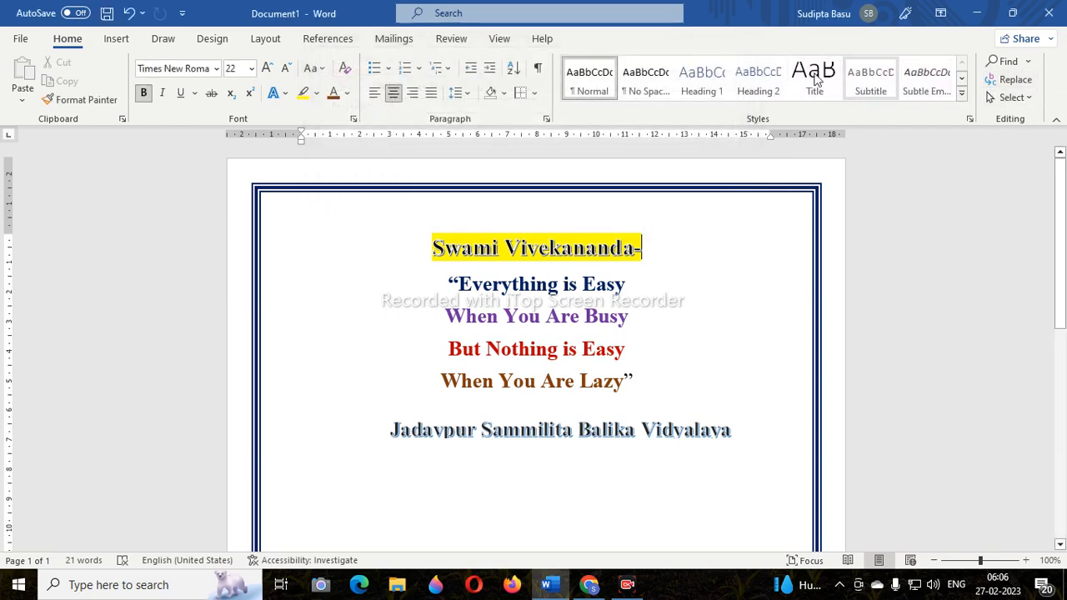
{"action": "left_click", "coordinate": [1014, 82]}
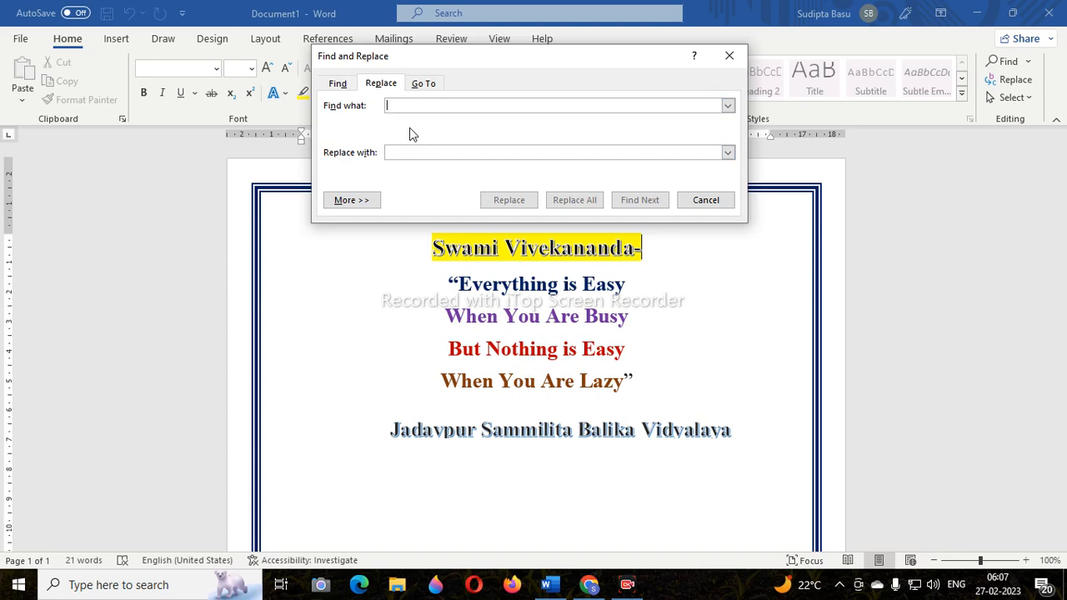
{"action": "type", "text": "you"}
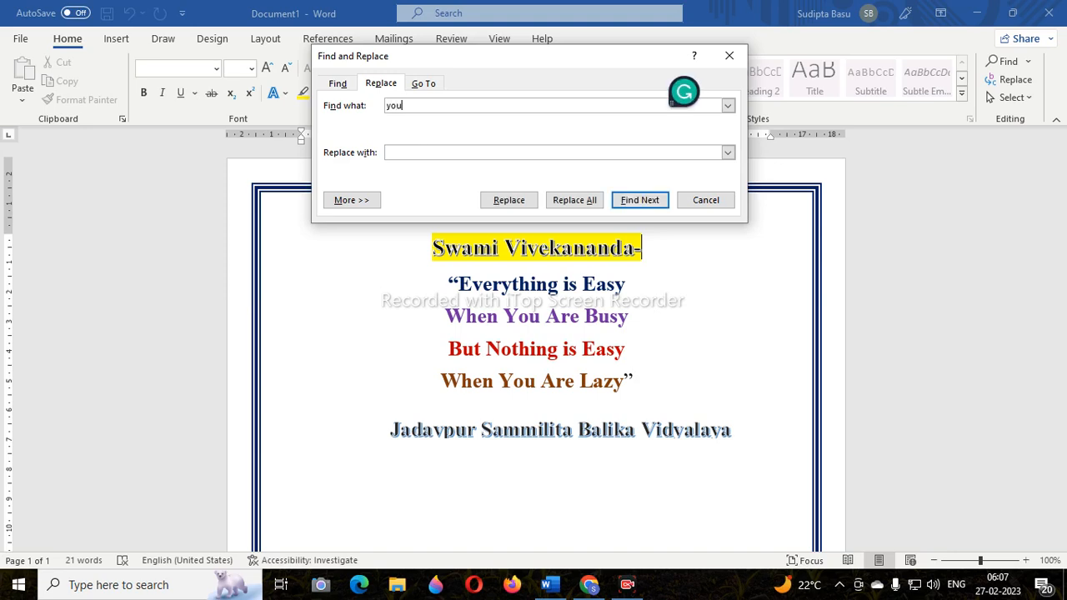
{"action": "left_click", "coordinate": [406, 151]}
{"action": "type", "text": "m"}
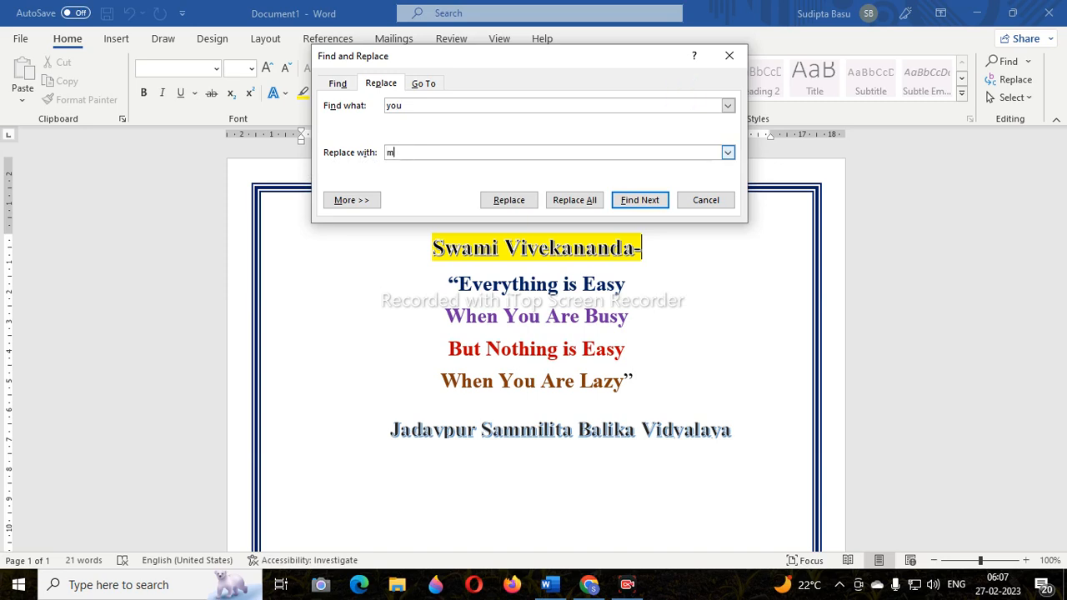
{"action": "type", "text": "e"}
{"action": "left_click", "coordinate": [577, 204]}
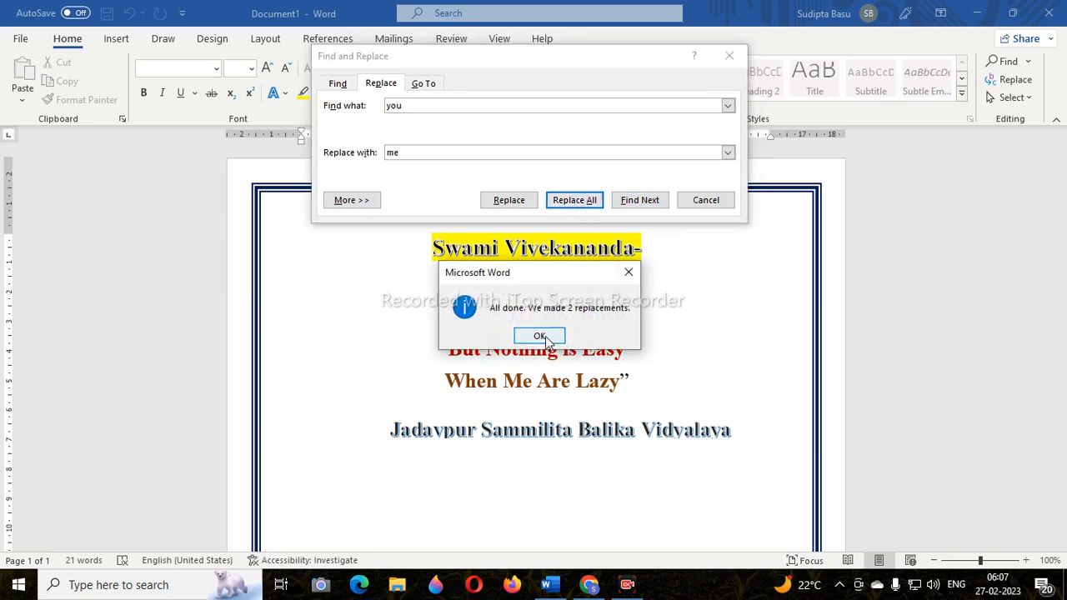
{"action": "left_click", "coordinate": [540, 337]}
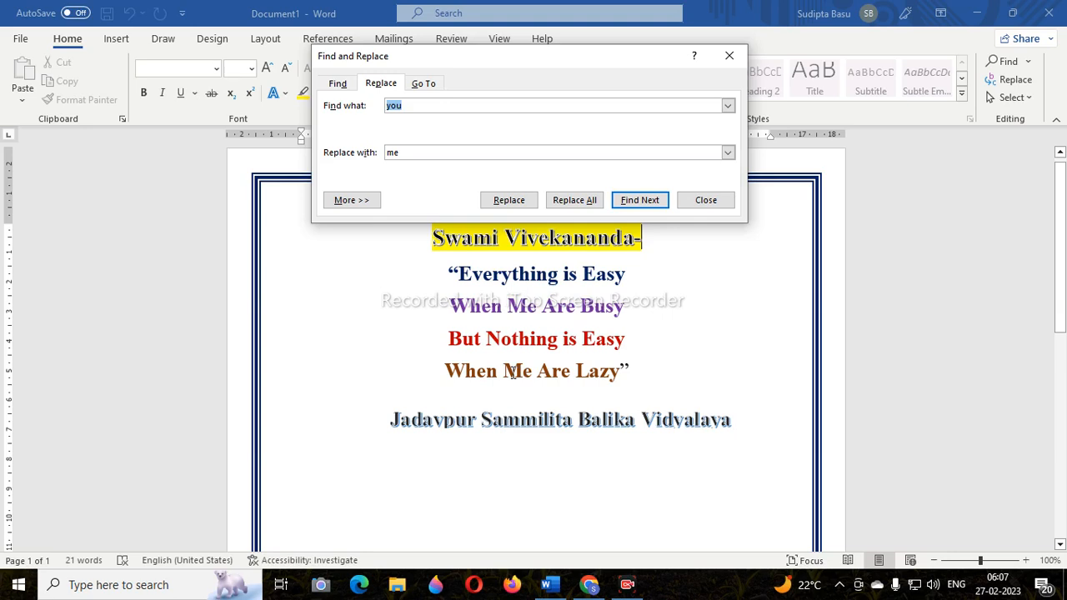
Replace all occurrences of “me” with “ You”, including the leading space, and close Find and Replace.
{"action": "left_click", "coordinate": [406, 105]}
{"action": "key", "text": "BackSpace"}
{"action": "key", "text": "BackSpace"}
{"action": "key", "text": "BackSpace"}
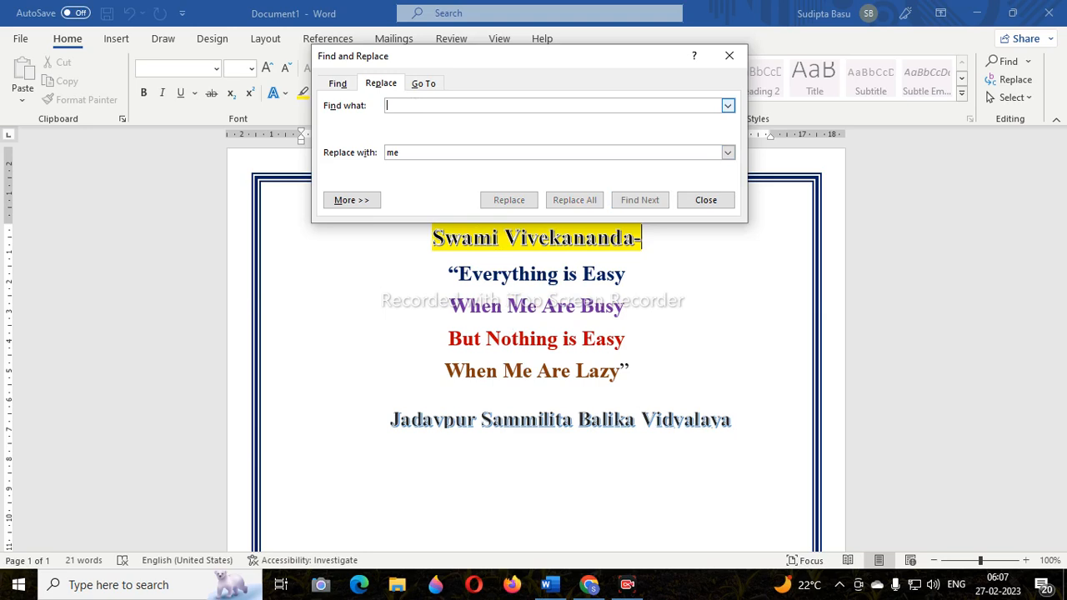
{"action": "type", "text": "me"}
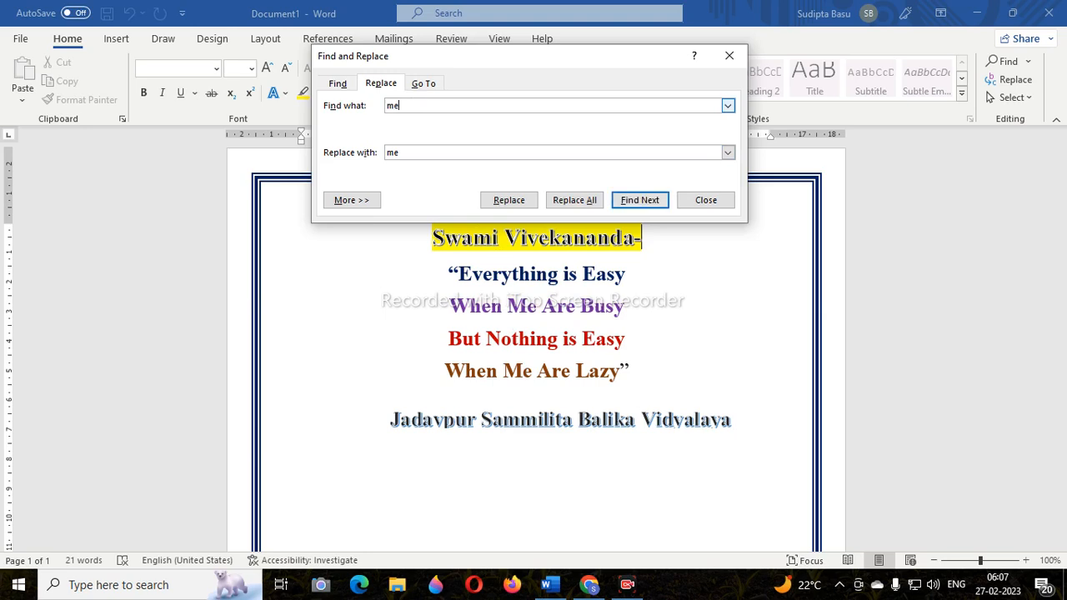
{"action": "left_click", "coordinate": [405, 151]}
{"action": "key", "text": "BackSpace"}
{"action": "key", "text": "BackSpace"}
{"action": "type", "text": "you"}
{"action": "left_click", "coordinate": [395, 152]}
{"action": "key", "text": "BackSpace"}
{"action": "type", "text": "Y"}
{"action": "left_click", "coordinate": [566, 206]}
{"action": "left_click", "coordinate": [542, 335]}
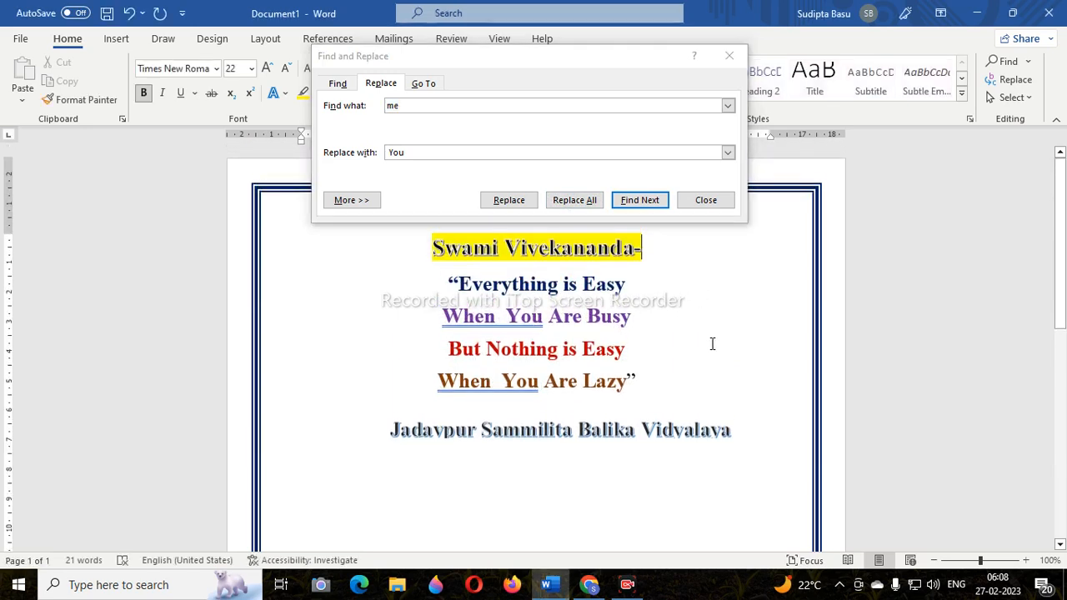
{"action": "left_click", "coordinate": [507, 318]}
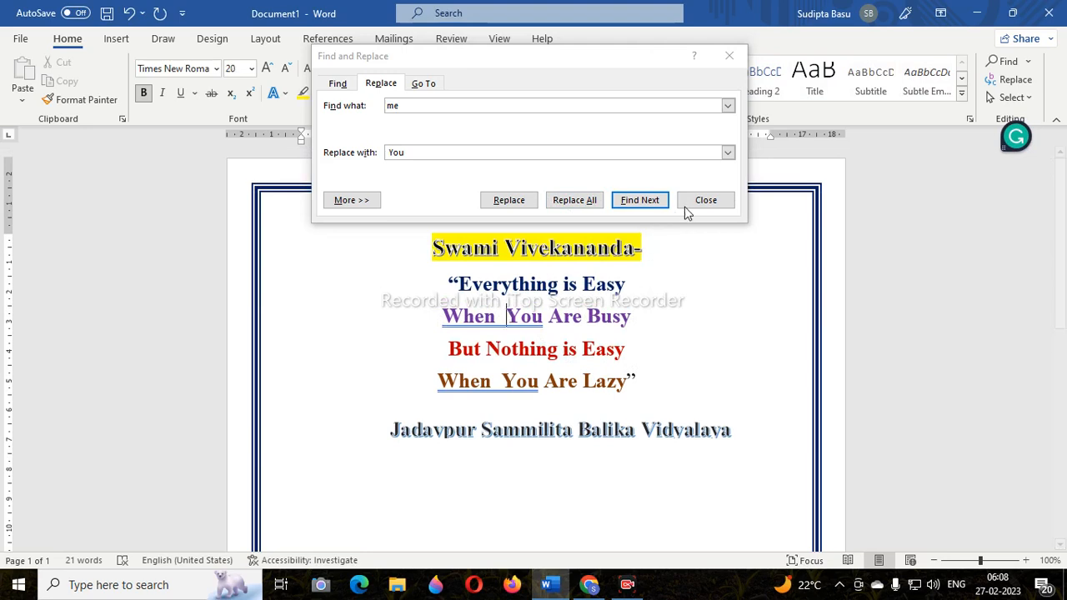
{"action": "left_click", "coordinate": [705, 201]}
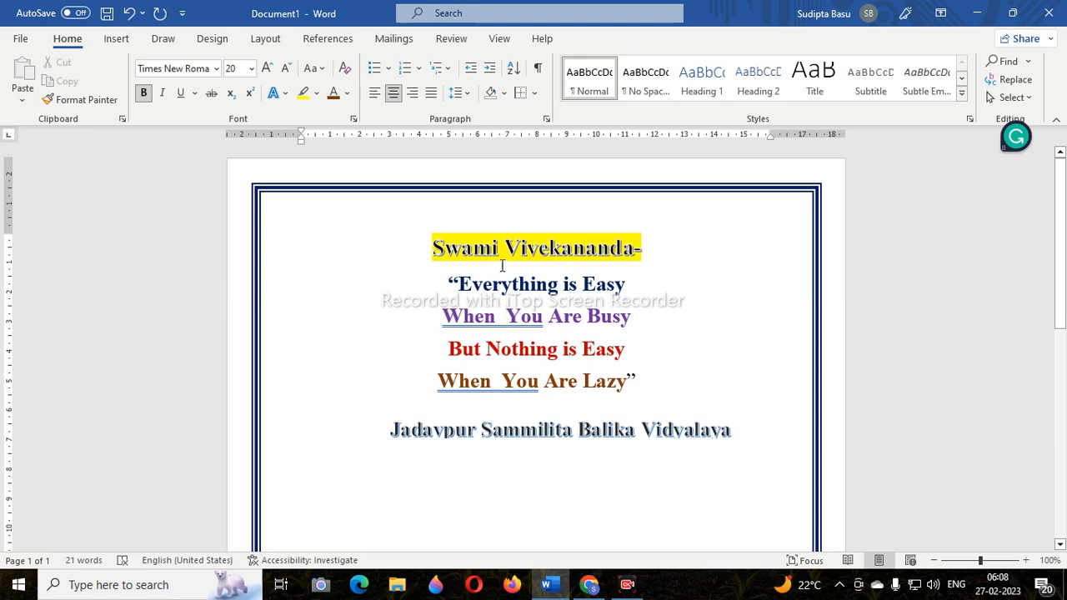
{"action": "left_click", "coordinate": [116, 40]}
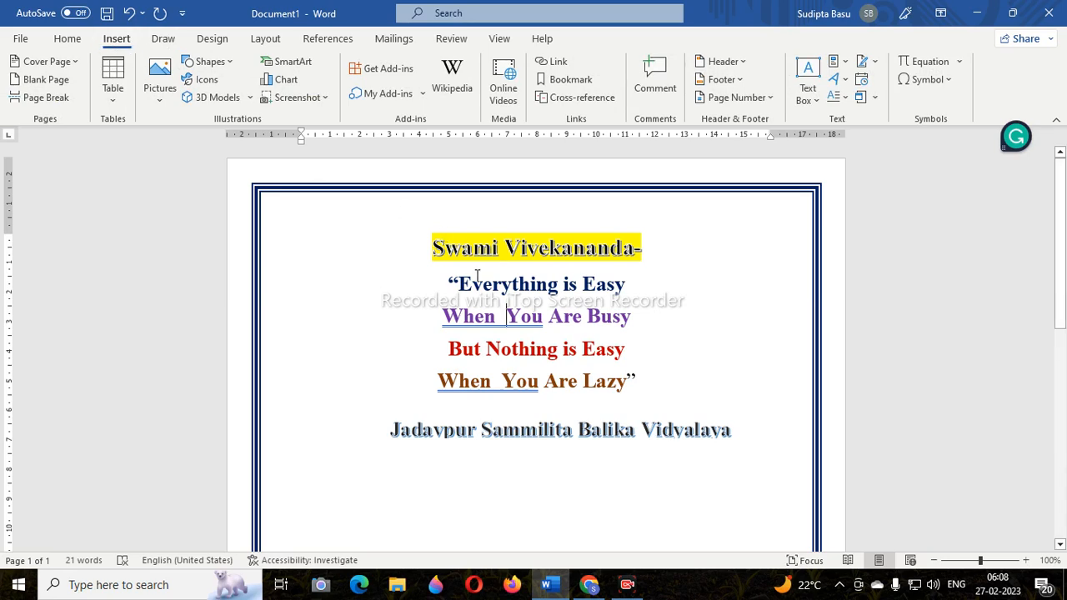
{"action": "left_click", "coordinate": [70, 40]}
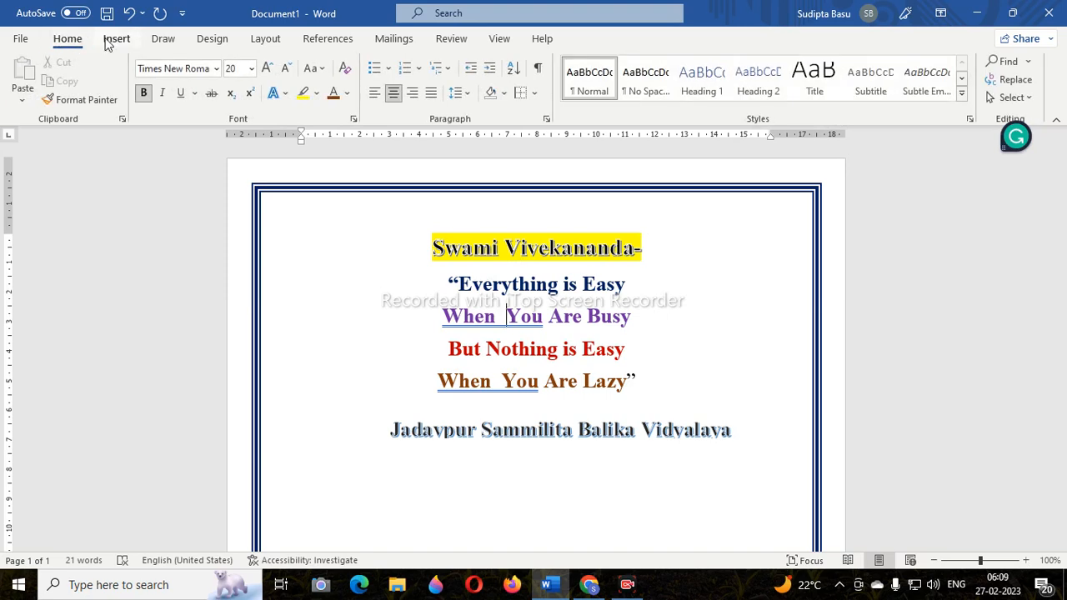